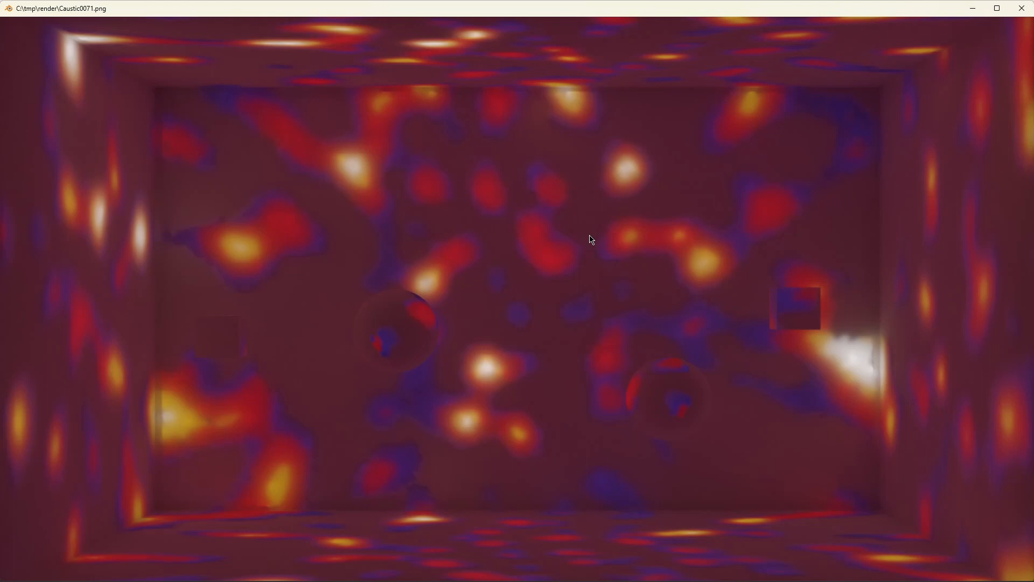
{"action": "key", "text": "Escape"}
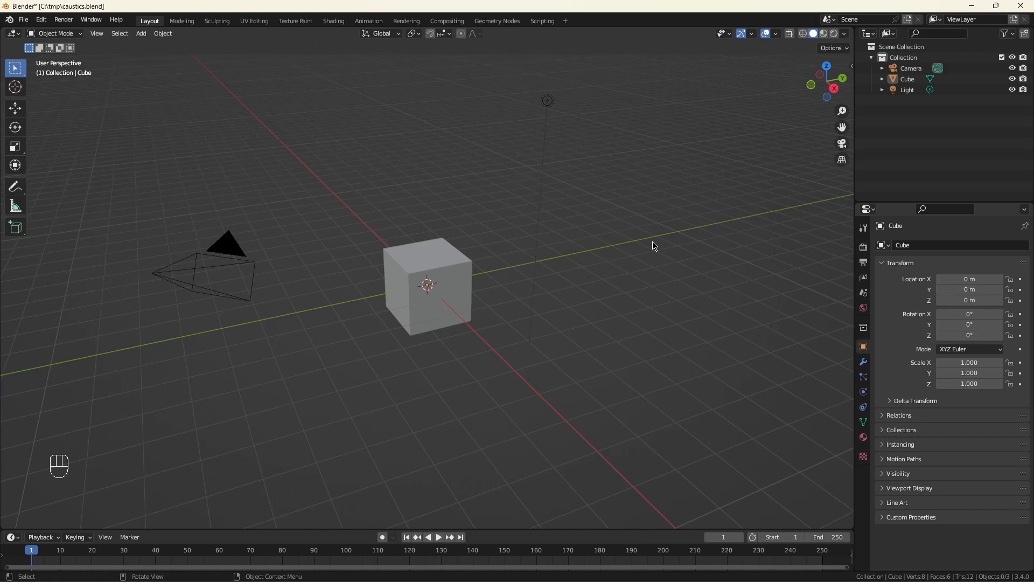
- Search the add-on preferences for "wrang" to check whether Node Wrangler is enabled, and close the preferences
{"action": "left_click", "coordinate": [41, 19]}
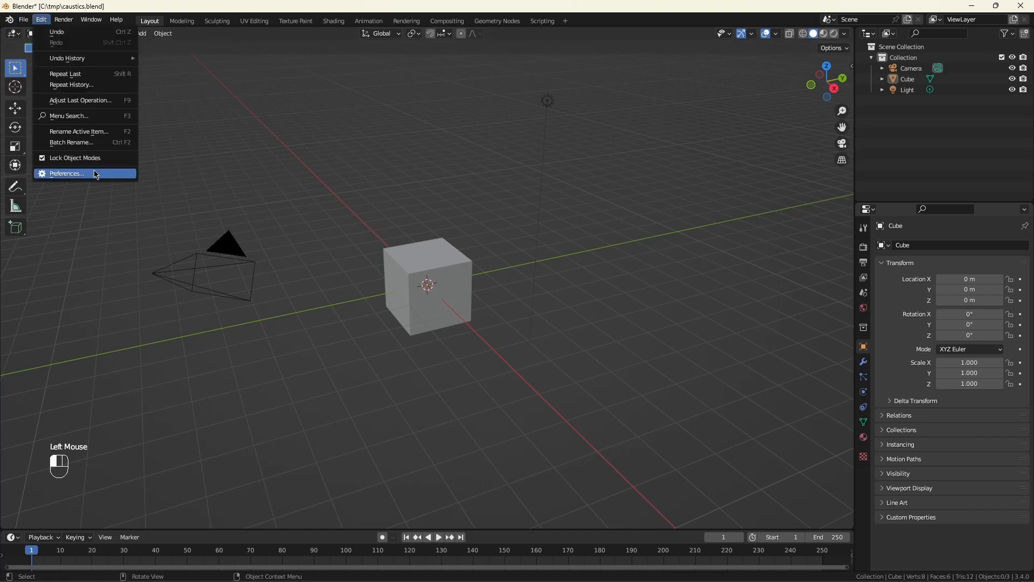
{"action": "left_click", "coordinate": [93, 175]}
{"action": "left_click", "coordinate": [310, 58]}
{"action": "type", "text": "wrang"}
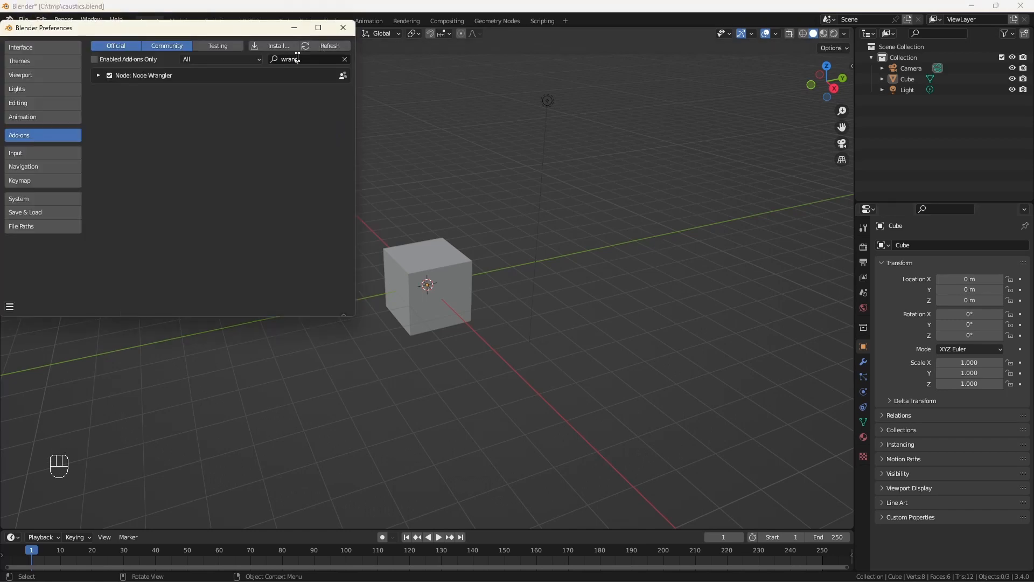
{"action": "left_click", "coordinate": [343, 27]}
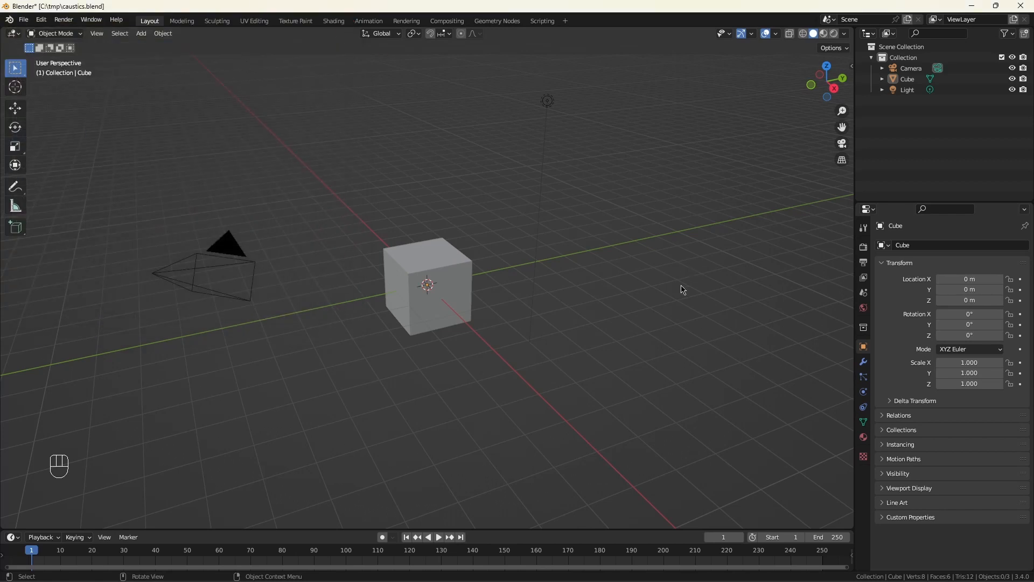
- Set the render engine to Cycles with GPU Compute as the device
{"action": "left_click", "coordinate": [863, 247]}
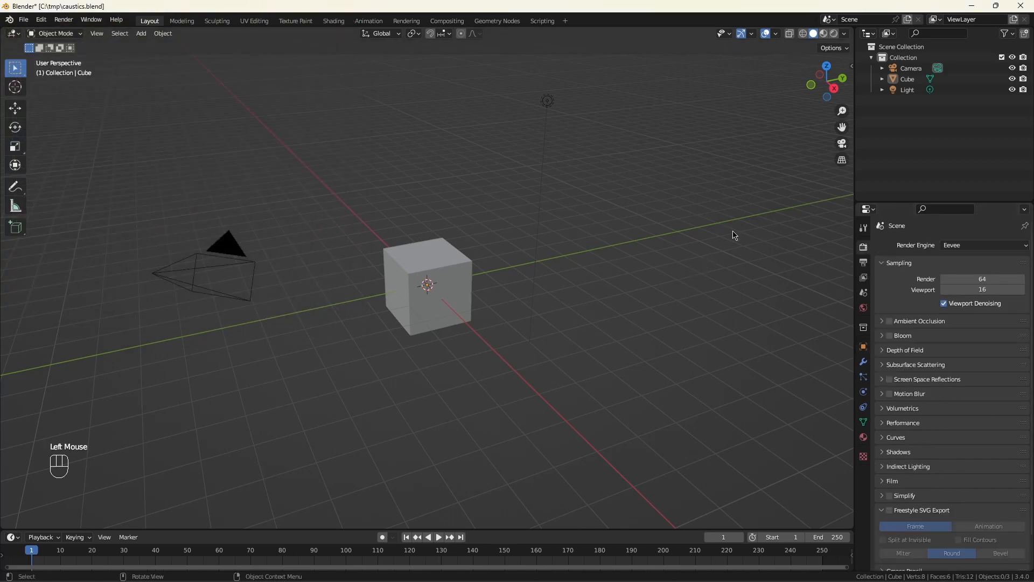
{"action": "left_click", "coordinate": [984, 245]}
{"action": "left_click", "coordinate": [978, 284]}
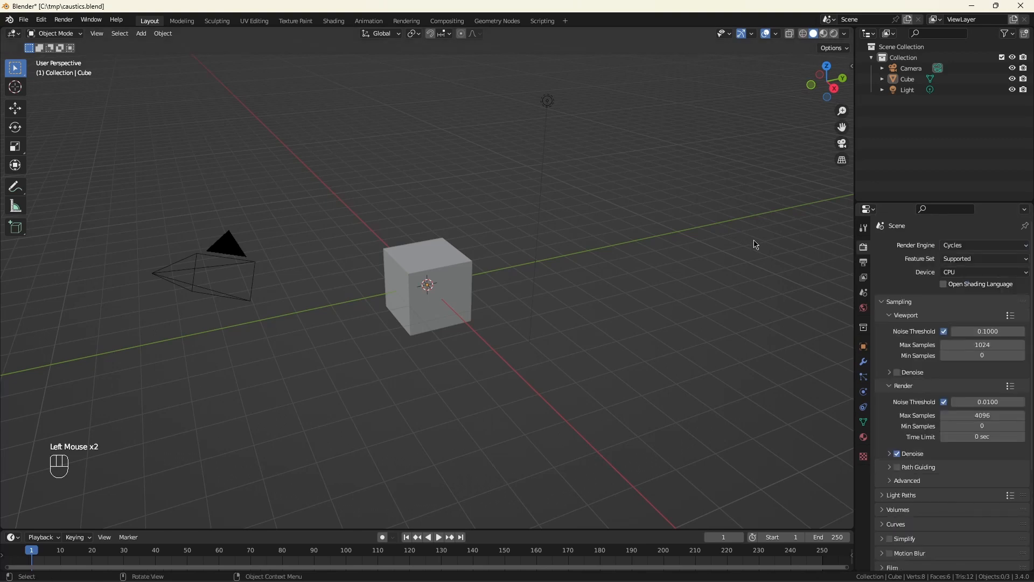
{"action": "left_click", "coordinate": [985, 272]}
{"action": "left_click", "coordinate": [977, 295]}
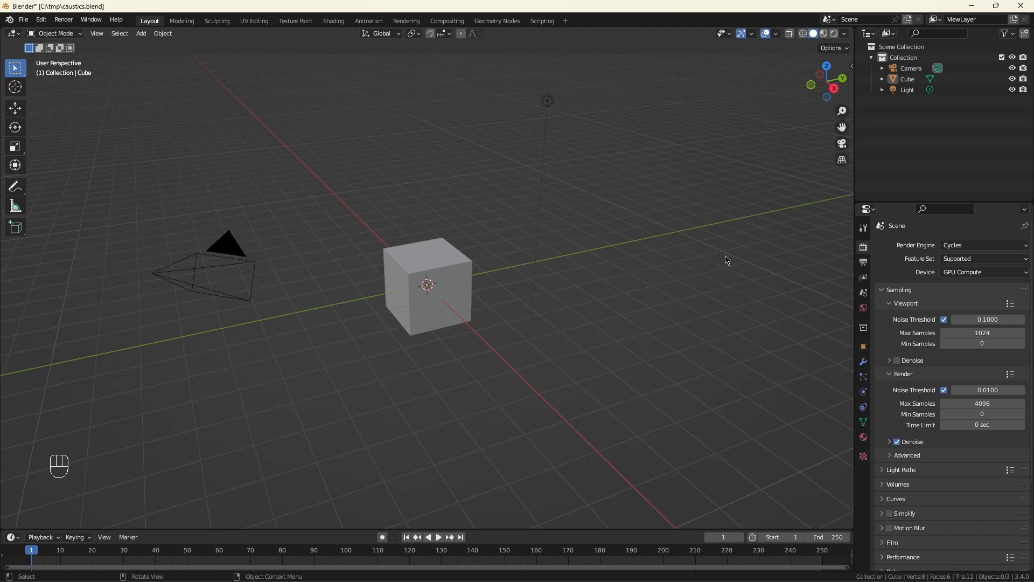
- Set the viewport sampling's max samples to 128
{"action": "left_click", "coordinate": [993, 334]}
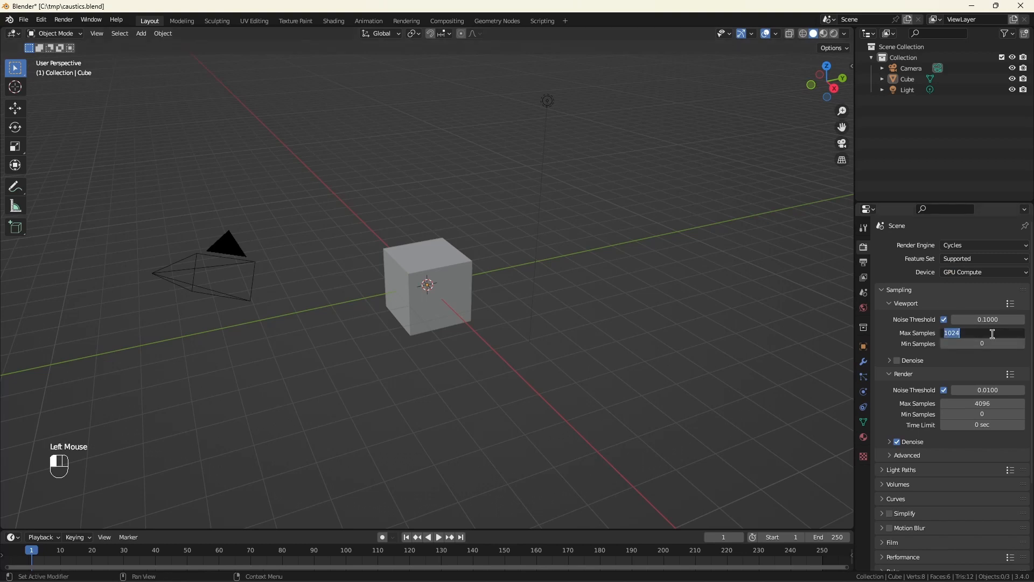
{"action": "type", "text": "128"}
{"action": "key", "text": "Return"}
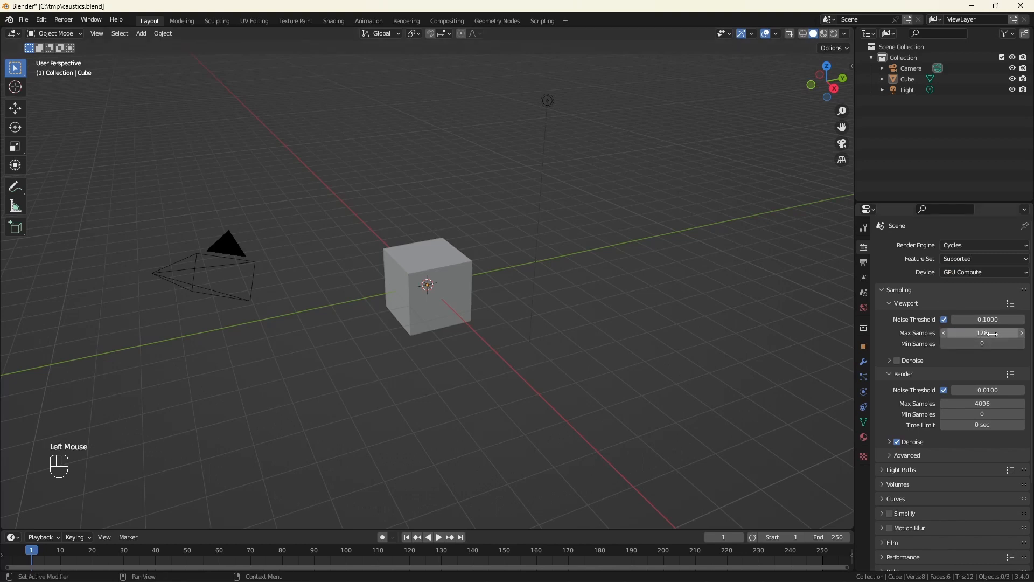
- Set the scene's output frame range to start at 0 and end at 160
{"action": "left_click", "coordinate": [864, 264]}
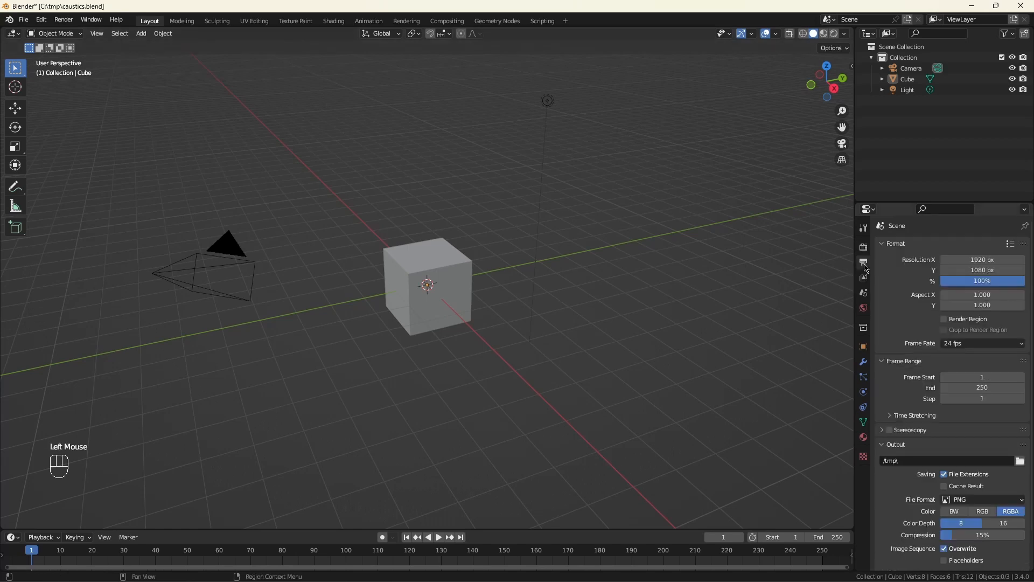
{"action": "left_click", "coordinate": [997, 376]}
{"action": "type", "text": "0"}
{"action": "left_click", "coordinate": [997, 387]}
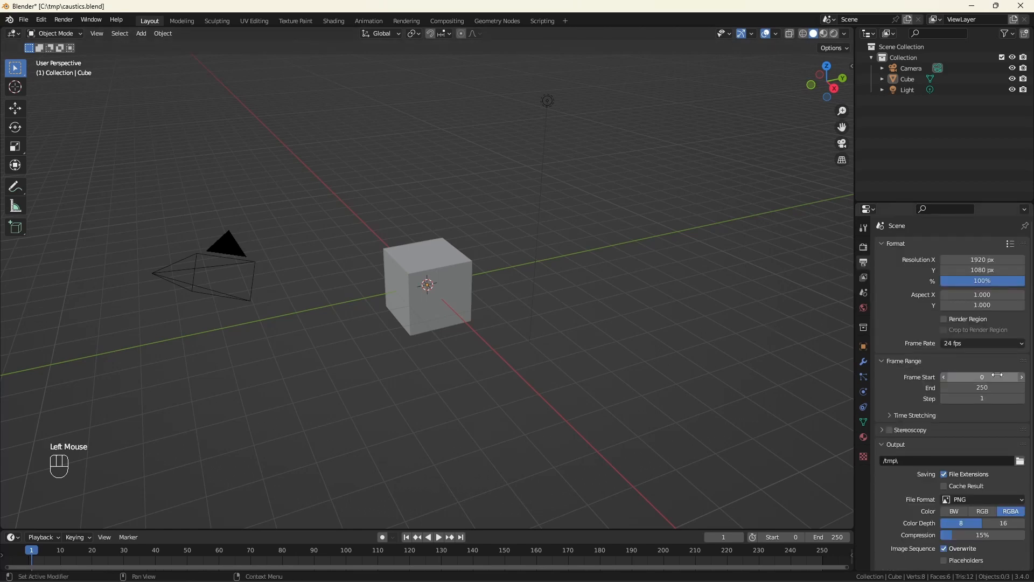
{"action": "type", "text": "160"}
{"action": "key", "text": "Return"}
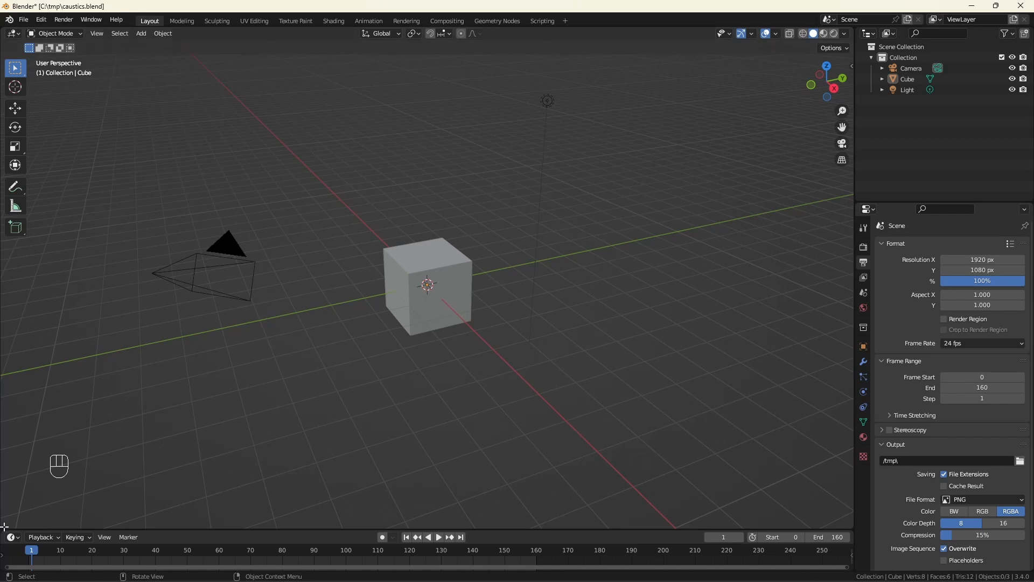
- Split off the lower part of the 3D viewport and turn it into a Geometry Node Editor
{"action": "left_click_drag", "start_coordinate": [4, 527], "coordinate": [22, 256]}
{"action": "left_click", "coordinate": [14, 263]}
{"action": "left_click", "coordinate": [67, 355]}
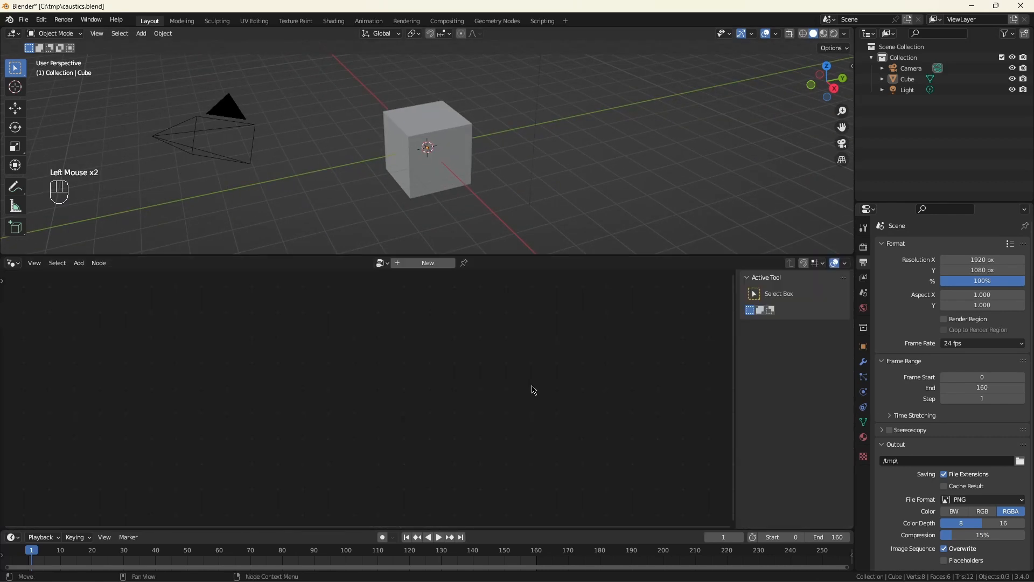
- Create a new geometry node tree on the cube and name it Room Objects
{"action": "left_click", "coordinate": [432, 265]}
{"action": "left_click", "coordinate": [430, 264]}
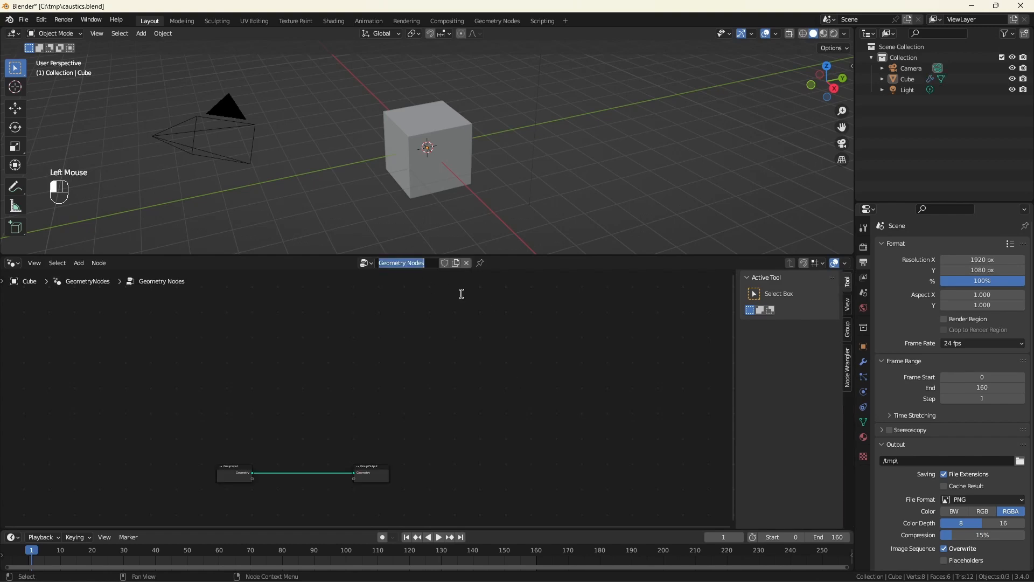
{"action": "type", "text": "Room Objects"}
{"action": "key", "text": "Return"}
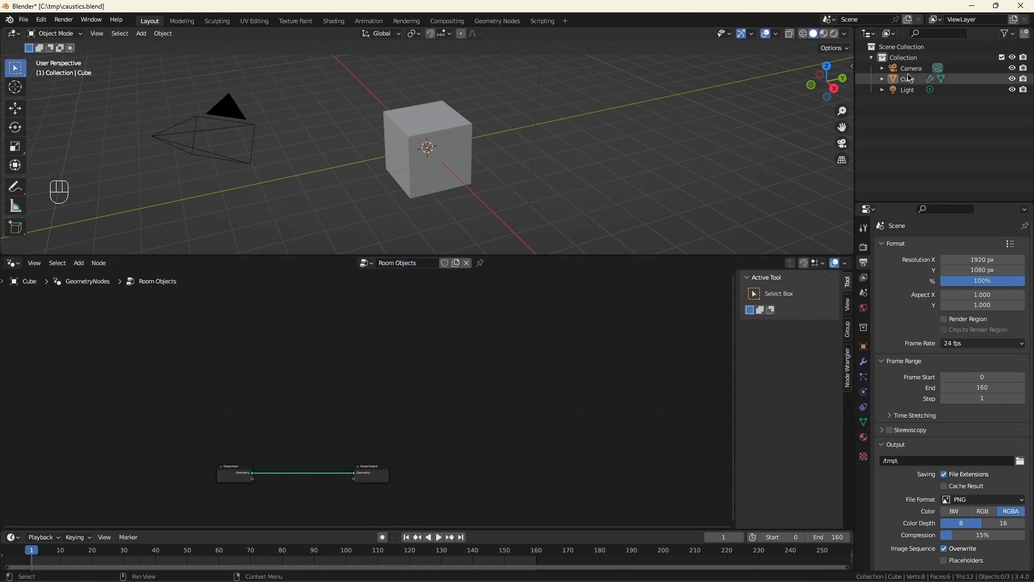
- Rename the Cube object in the scene collection as Room Objects
{"action": "left_click", "coordinate": [909, 79]}
{"action": "double_click", "coordinate": [909, 81]}
{"action": "type", "text": "Room Objects"}
{"action": "key", "text": "Return"}
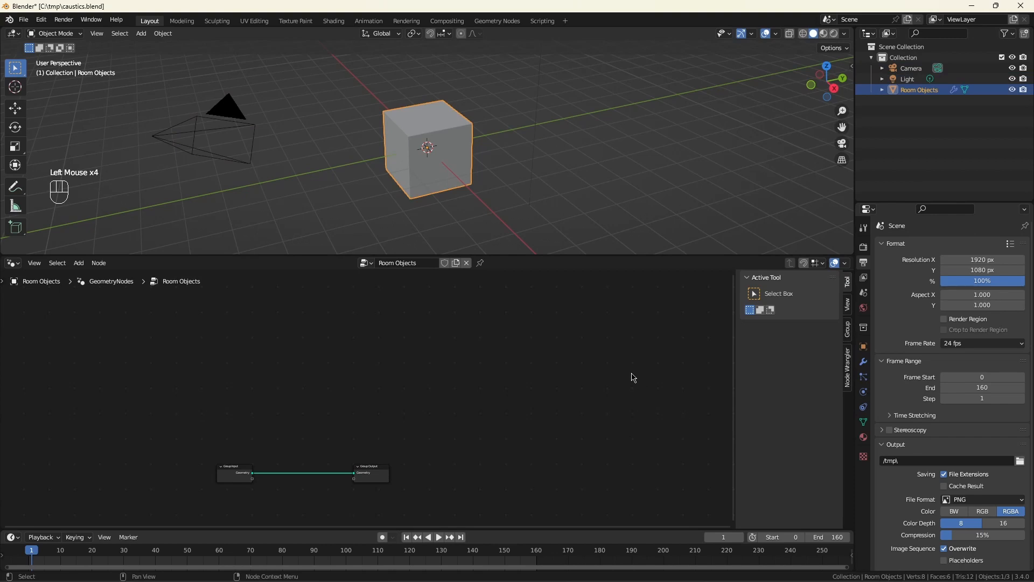
- Delete the Group Input node from the Room Objects node tree
{"action": "scroll", "coordinate": [633, 377], "scroll_direction": "down", "scroll_amount": 3}
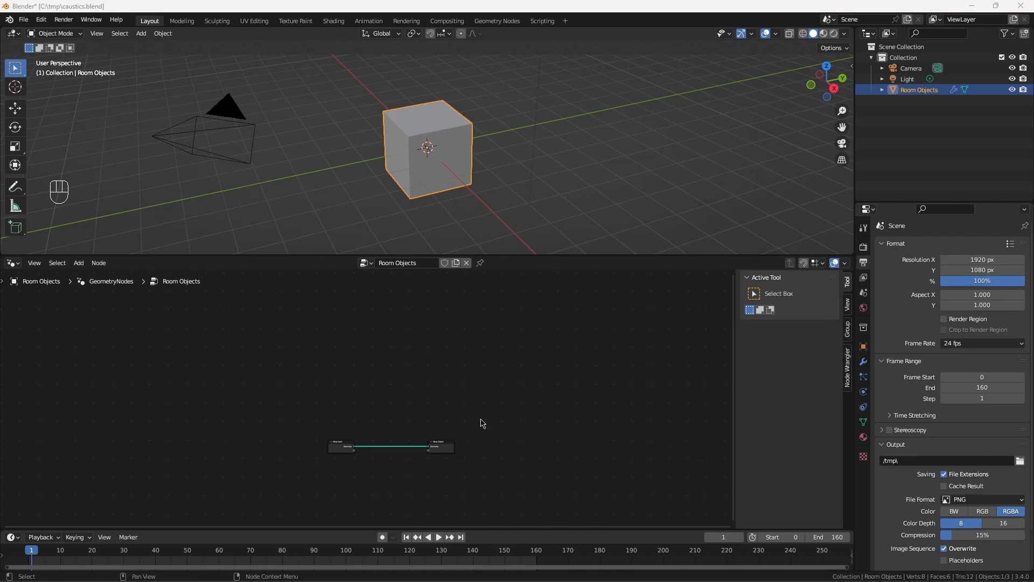
{"action": "middle_click_drag", "start_coordinate": [480, 422], "coordinate": [540, 355]}
{"action": "scroll", "coordinate": [388, 355], "scroll_direction": "up", "scroll_amount": 3}
{"action": "left_click", "coordinate": [405, 390]}
{"action": "key", "text": "Delete"}
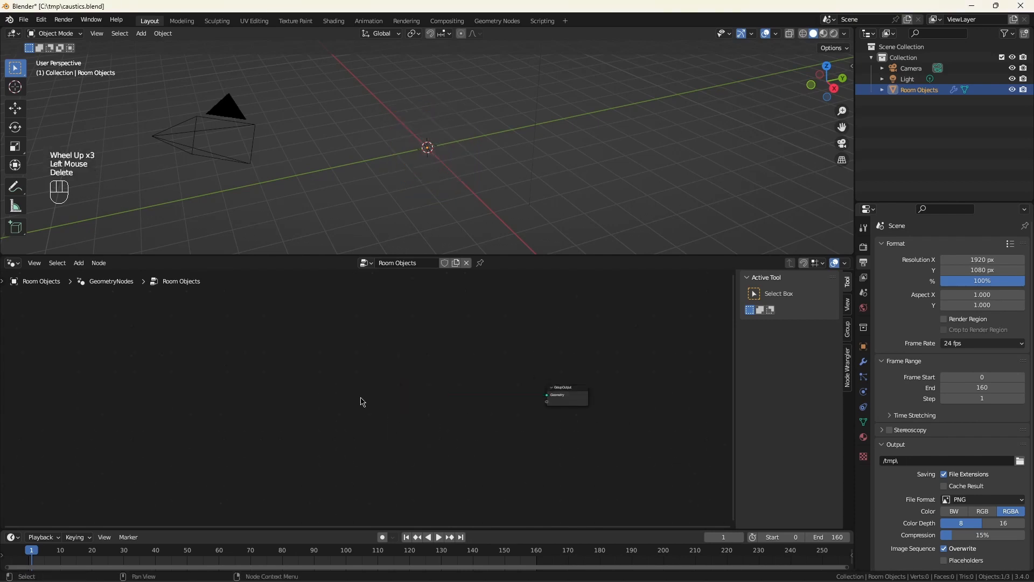
- Add a Cube mesh primitive node in front of the Group Output node
{"action": "left_click", "coordinate": [364, 398]}
{"action": "key", "text": "shift+a"}
{"action": "type", "text": "cub"}
{"action": "key", "text": "Return"}
{"action": "left_click", "coordinate": [364, 396]}
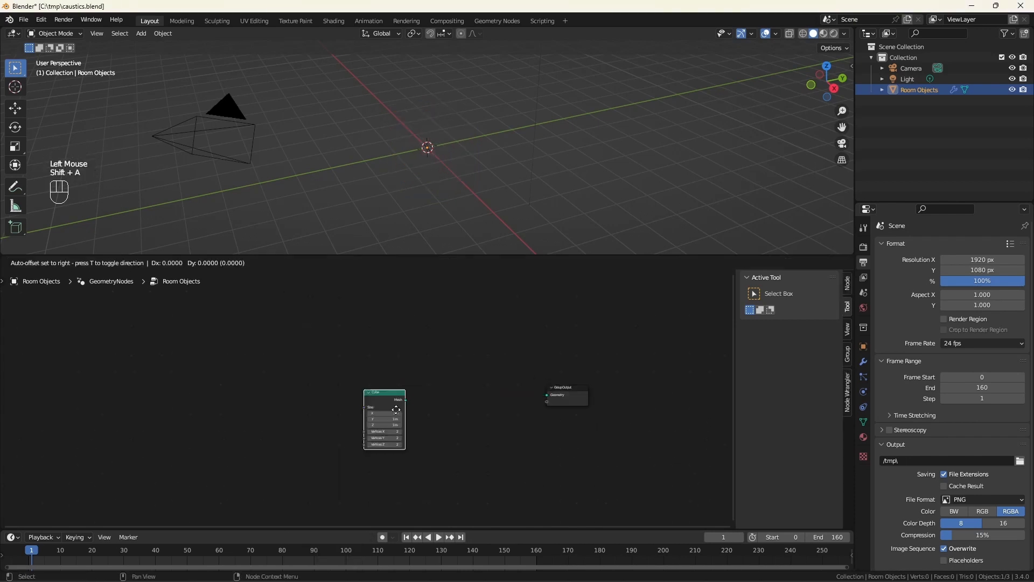
- Set the Cube node's size to 50 m in X, 30 m in Y and 30 m in Z
{"action": "scroll", "coordinate": [377, 388], "scroll_direction": "up", "scroll_amount": 6}
{"action": "left_click", "coordinate": [328, 383]}
{"action": "type", "text": "30"}
{"action": "key", "text": "Tab"}
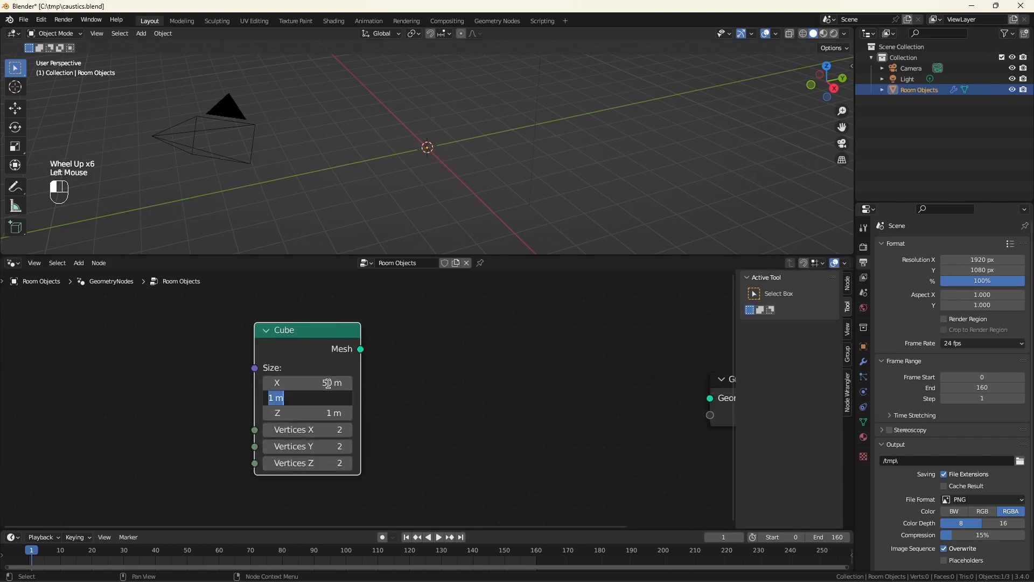
{"action": "type", "text": "30"}
{"action": "key", "text": "Tab"}
{"action": "type", "text": "30"}
{"action": "key", "text": "Return"}
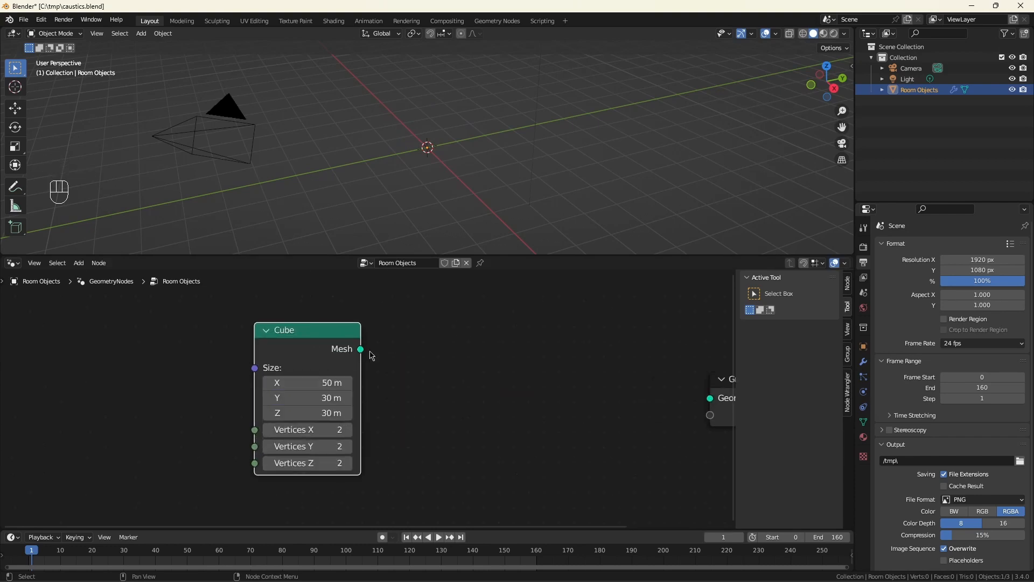
- Connect the Cube node's Mesh to the Group Output's Geometry and show the whole box in front view
{"action": "left_click_drag", "start_coordinate": [361, 349], "coordinate": [710, 398]}
{"action": "key", "text": "KP_1"}
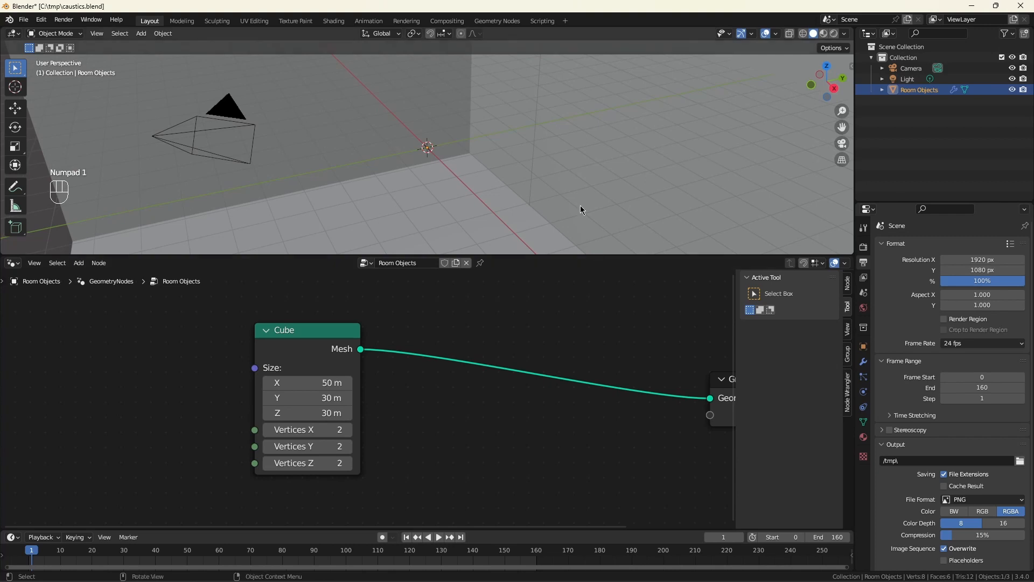
{"action": "key", "text": "KP_1"}
{"action": "scroll", "coordinate": [577, 205], "scroll_direction": "down", "scroll_amount": 8}
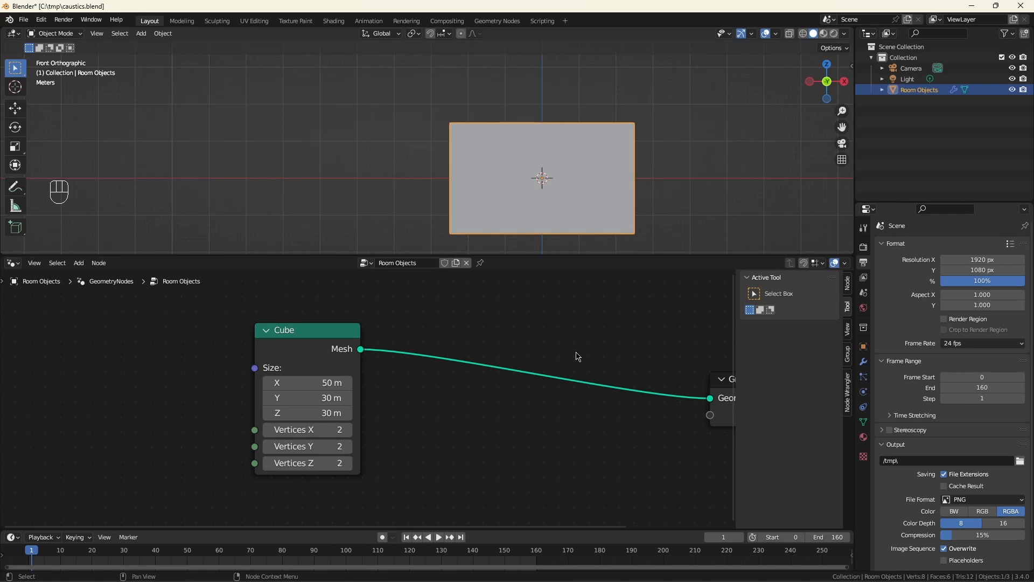
- Insert a Delete Geometry node between the Cube and Group Output nodes and set its domain to Face
{"action": "left_click", "coordinate": [549, 415]}
{"action": "key", "text": "shift+a"}
{"action": "type", "text": "de"}
{"action": "left_click", "coordinate": [582, 434]}
{"action": "left_click", "coordinate": [607, 404]}
{"action": "left_click", "coordinate": [601, 407]}
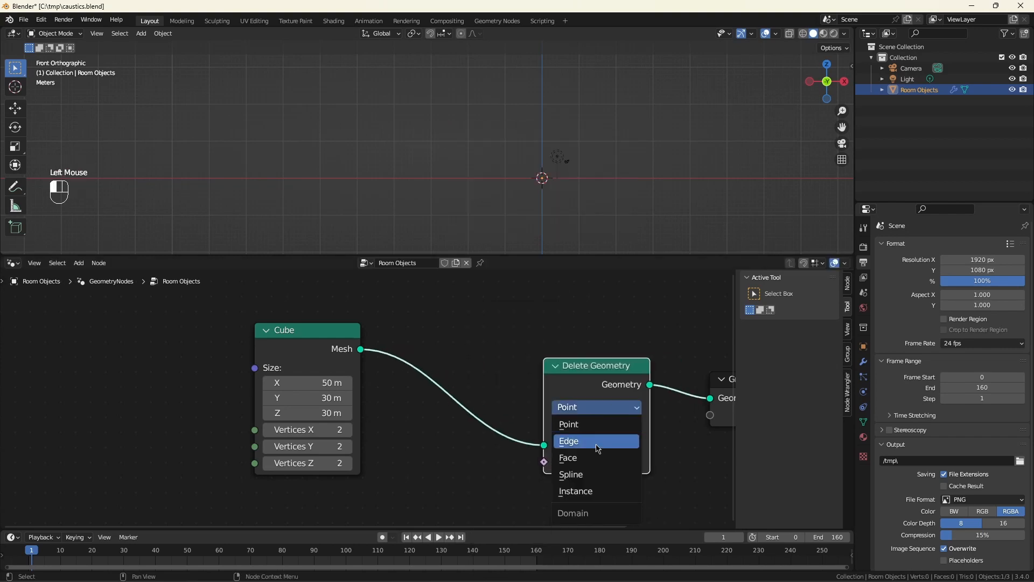
{"action": "left_click", "coordinate": [596, 457]}
- Add an Equal compare node feeding the Selection input of the Delete Geometry node
{"action": "left_click_drag", "start_coordinate": [544, 462], "coordinate": [515, 468]}
{"action": "type", "text": "eq"}
{"action": "key", "text": "BackSpace"}
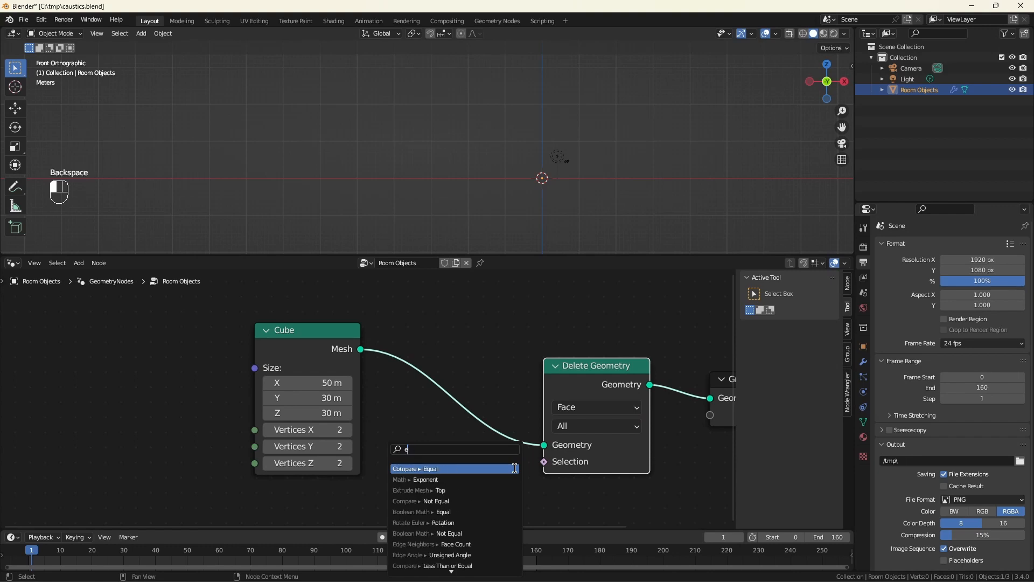
{"action": "type", "text": "q"}
{"action": "left_click", "coordinate": [515, 468]}
{"action": "left_click", "coordinate": [459, 430]}
- Feed an Index node into the Equal node's A input and set B to 1 to remove the room's front face
{"action": "scroll", "coordinate": [485, 343], "scroll_direction": "down", "scroll_amount": 3}
{"action": "left_click_drag", "start_coordinate": [409, 446], "coordinate": [377, 451]}
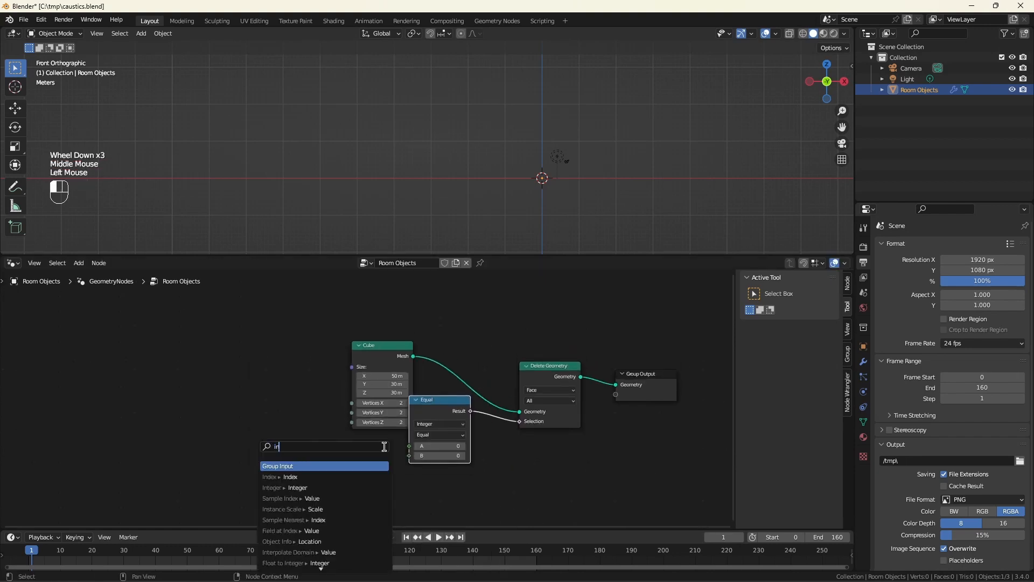
{"action": "type", "text": "inde"}
{"action": "key", "text": "Return"}
{"action": "left_click_drag", "start_coordinate": [448, 405], "coordinate": [456, 421]}
{"action": "left_click", "coordinate": [472, 472]}
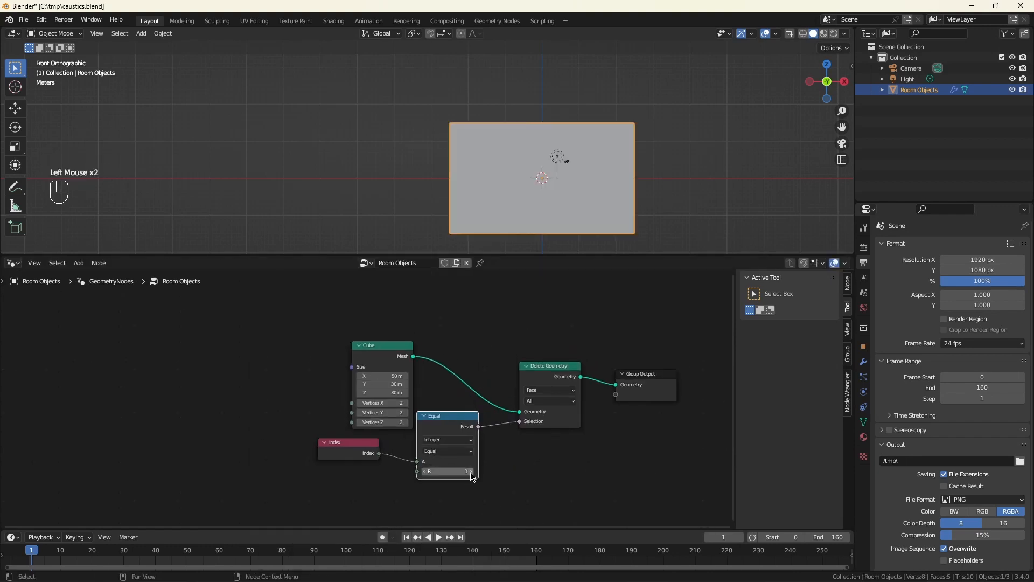
{"action": "mouse_move", "coordinate": [522, 111]}
{"action": "middle_mouse_down"}
{"action": "mouse_move", "coordinate": [530, 131]}
{"action": "mouse_move", "coordinate": [522, 123]}
{"action": "middle_mouse_up"}
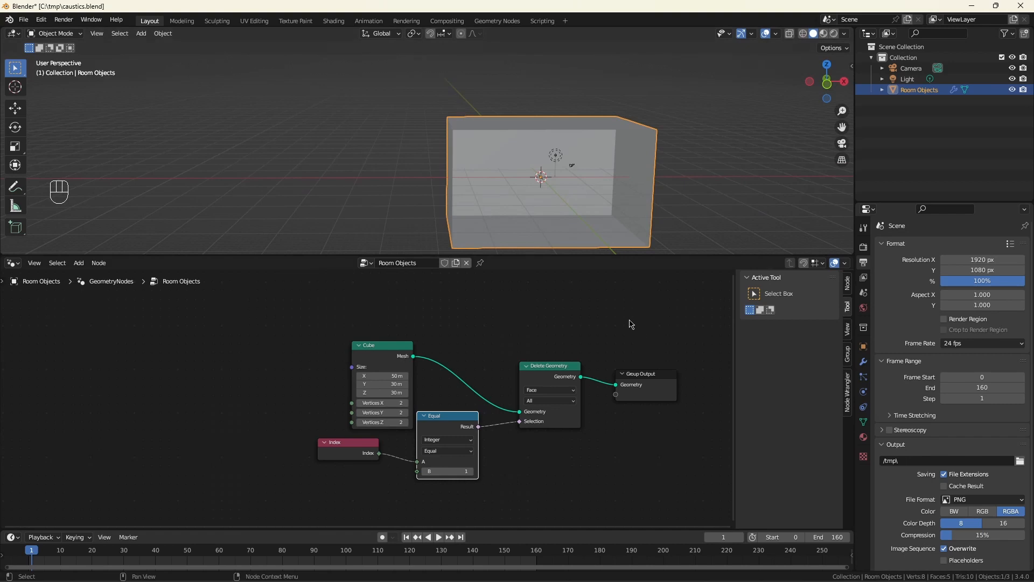
- Delete the Light object with its hierarchy from the scene collection
{"action": "left_click", "coordinate": [912, 79]}
{"action": "right_click", "coordinate": [913, 81]}
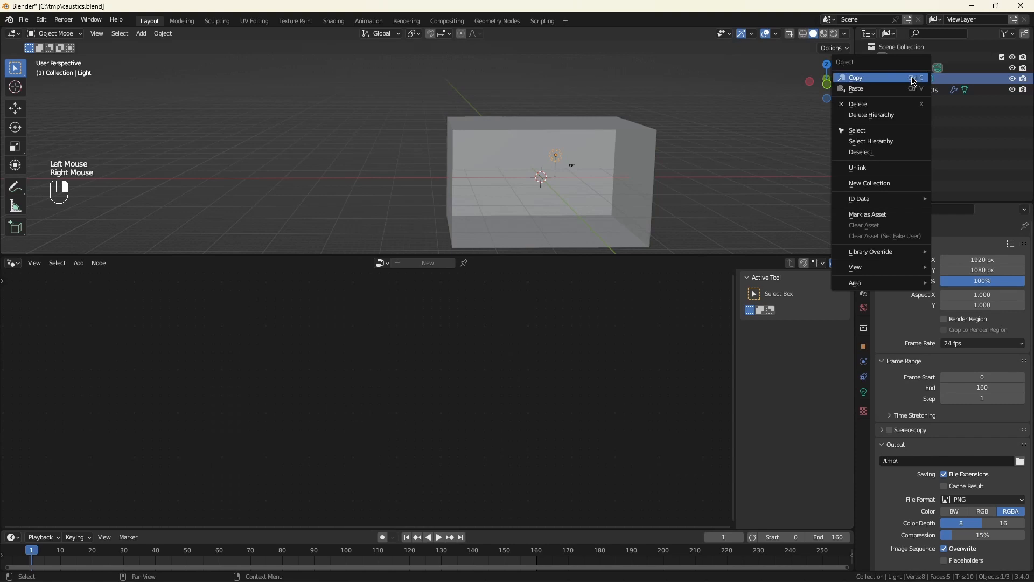
{"action": "left_click", "coordinate": [871, 114]}
- Reselect Room Objects and insert a Join Geometry node between Delete Geometry and Group Output, spacing the nodes apart
{"action": "left_click", "coordinate": [918, 79]}
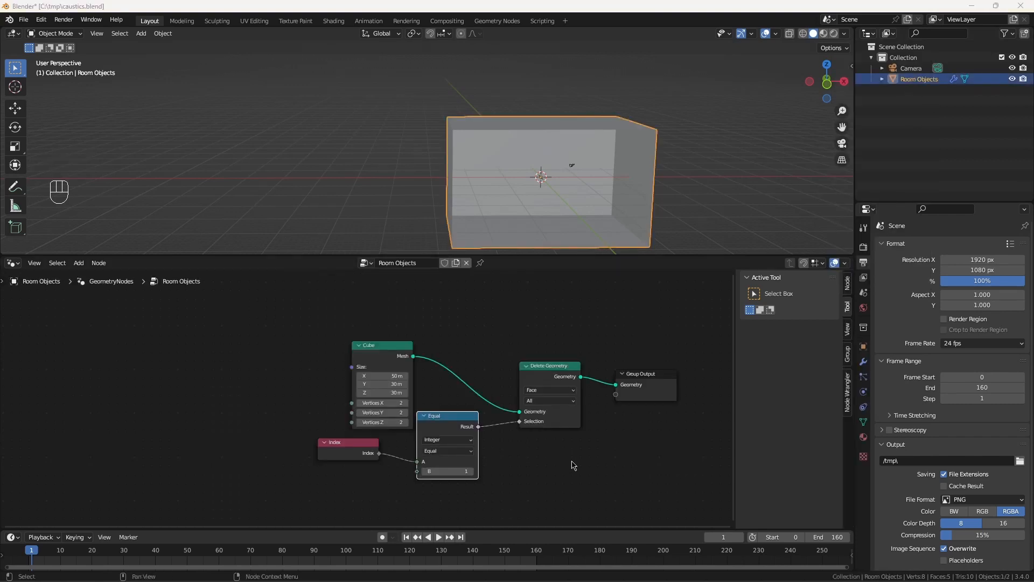
{"action": "middle_click_drag", "start_coordinate": [611, 483], "coordinate": [497, 425]}
{"action": "left_click_drag", "start_coordinate": [549, 328], "coordinate": [620, 426]}
{"action": "key", "text": "shift+a"}
{"action": "type", "text": "jo"}
{"action": "left_click", "coordinate": [650, 457]}
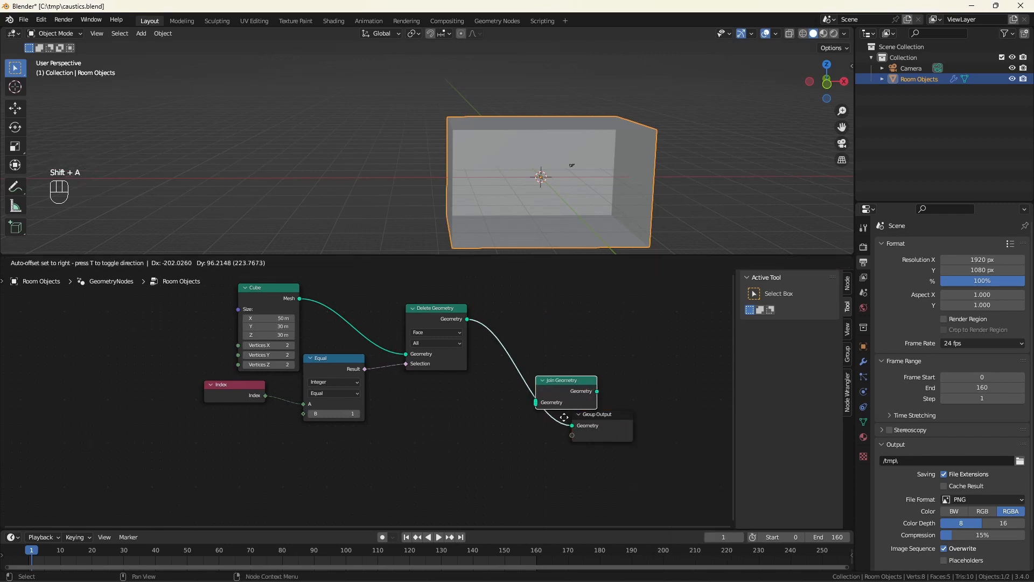
{"action": "middle_click_drag", "start_coordinate": [453, 471], "coordinate": [515, 463]}
{"action": "scroll", "coordinate": [578, 375], "scroll_direction": "down", "scroll_amount": 1}
{"action": "left_click", "coordinate": [594, 421]}
{"action": "left_click_drag", "start_coordinate": [594, 420], "coordinate": [598, 456]}
- Add a Points node below the Index and Equal nodes and set its count to 4
{"action": "middle_click_drag", "start_coordinate": [486, 454], "coordinate": [480, 372]}
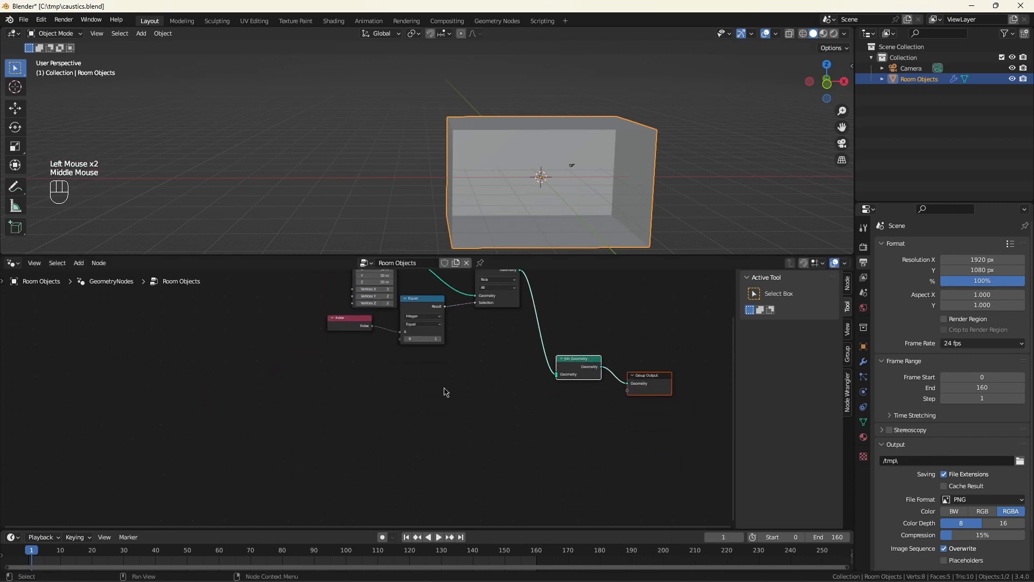
{"action": "left_click", "coordinate": [384, 399]}
{"action": "key", "text": "shift+a"}
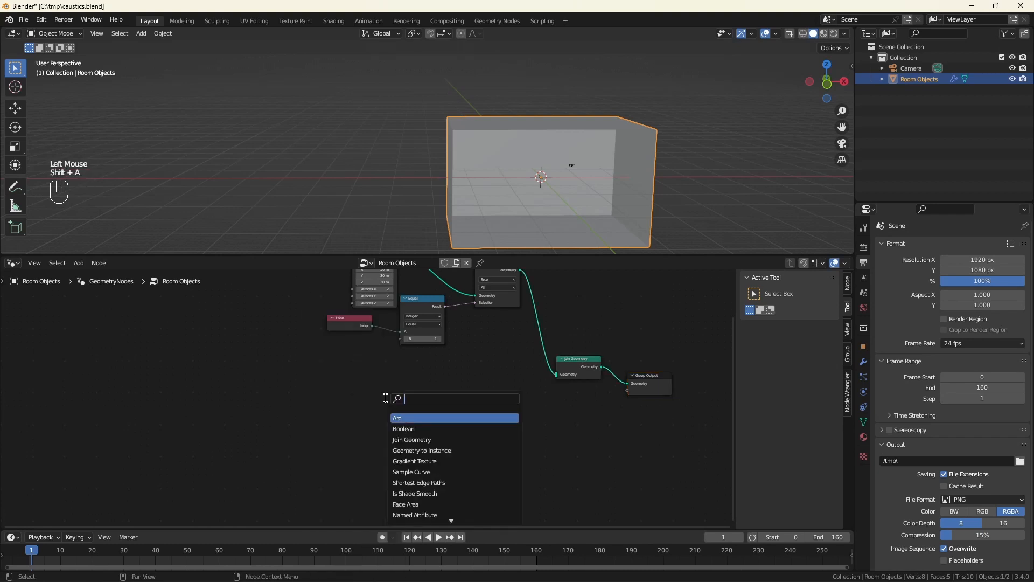
{"action": "type", "text": "poin"}
{"action": "left_click", "coordinate": [464, 419]}
{"action": "left_click", "coordinate": [446, 383]}
{"action": "scroll", "coordinate": [445, 383], "scroll_direction": "up", "scroll_amount": 2}
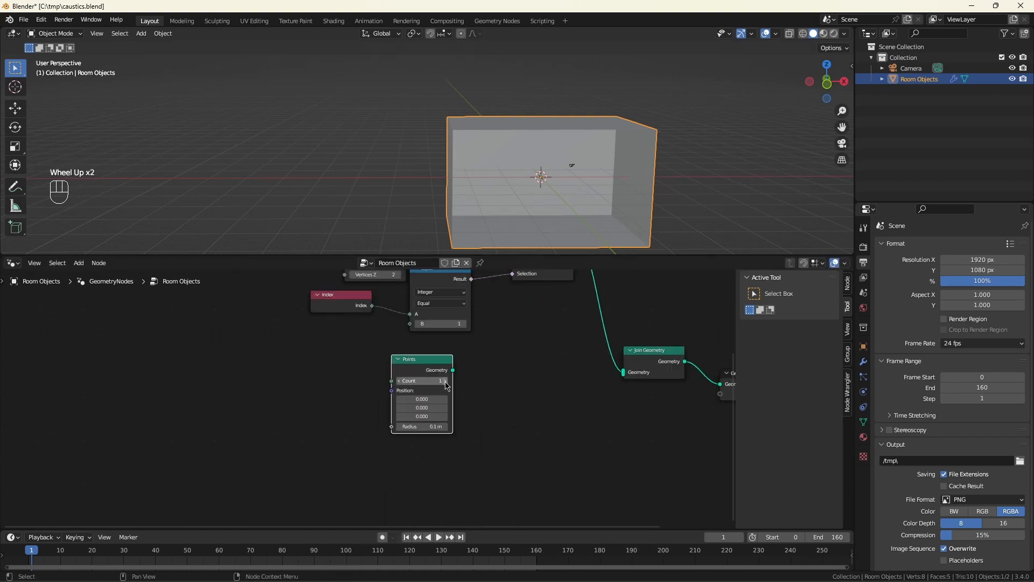
{"action": "left_click", "coordinate": [445, 382]}
{"action": "left_click", "coordinate": [445, 381]}
{"action": "left_click", "coordinate": [445, 382]}
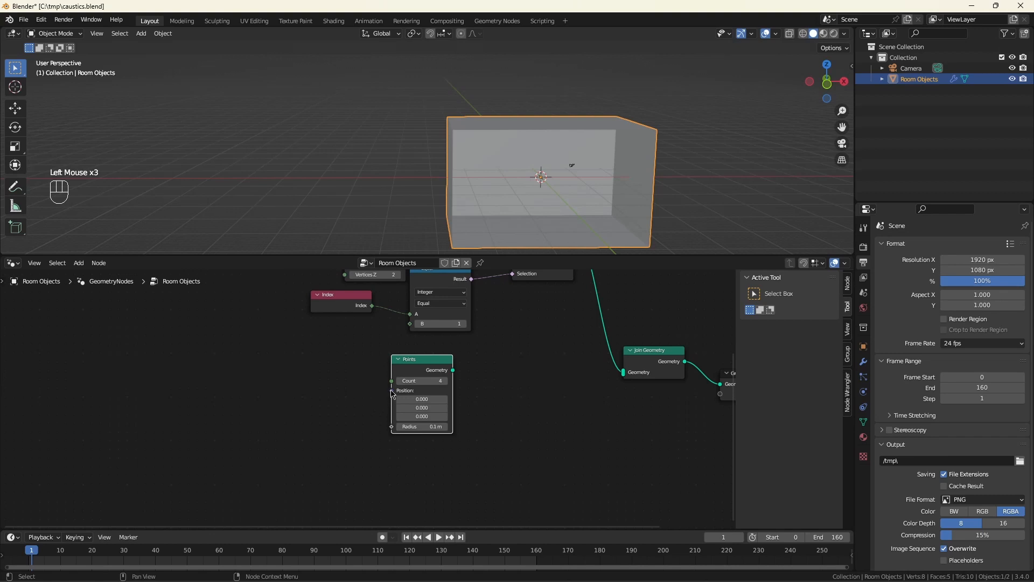
- Feed a new Random Value node into the Points node's Position input
{"action": "left_click_drag", "start_coordinate": [392, 391], "coordinate": [308, 400]}
{"action": "type", "text": "random"}
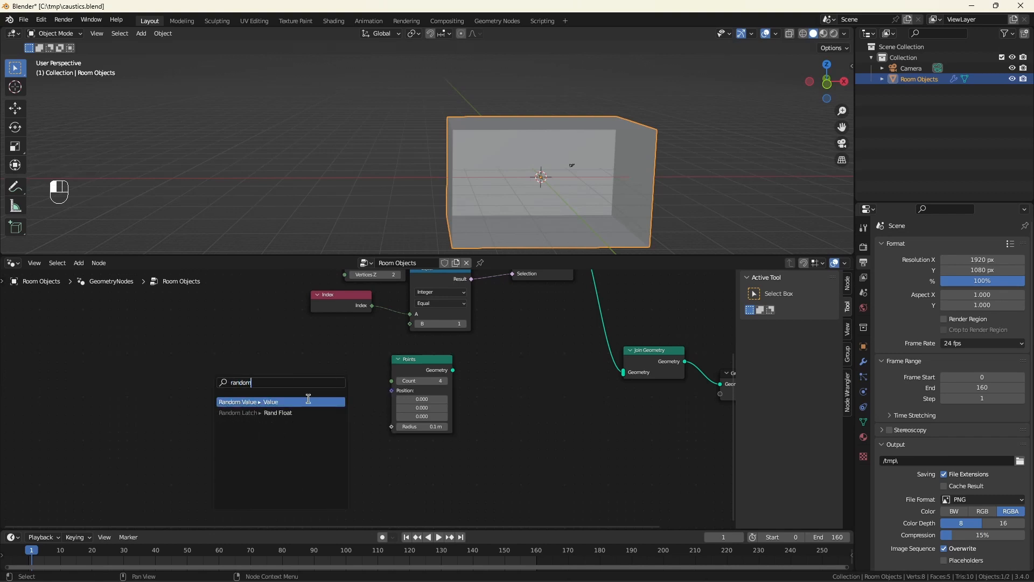
{"action": "left_click", "coordinate": [308, 402]}
- Set the Random Value node's Min to -20, 10, -10 and its Max to 20, 10, 10
{"action": "left_click", "coordinate": [312, 399]}
{"action": "type", "text": "-20"}
{"action": "key", "text": "Tab"}
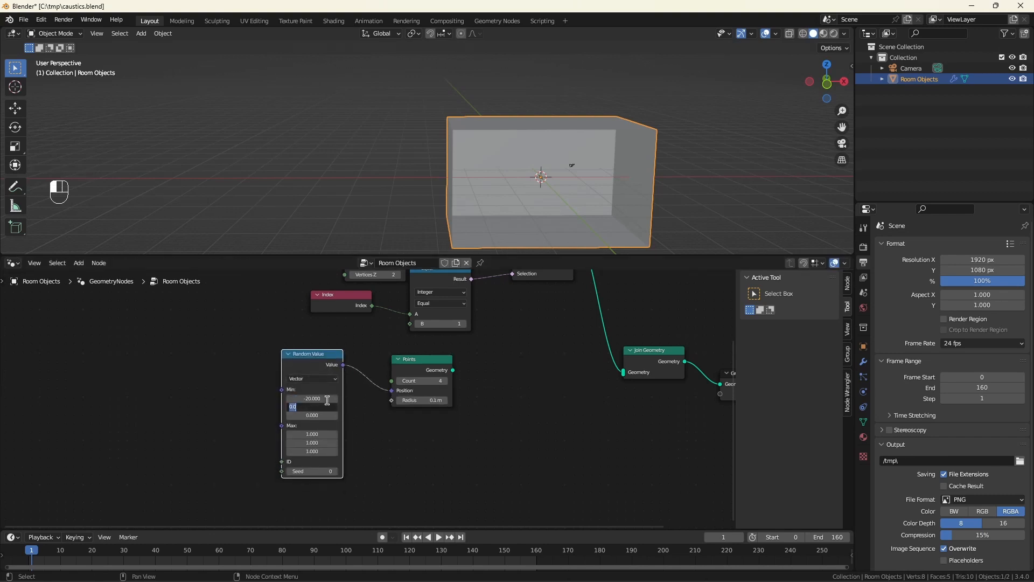
{"action": "type", "text": "10"}
{"action": "key", "text": "Tab"}
{"action": "type", "text": "-10"}
{"action": "key", "text": "Tab"}
{"action": "type", "text": "20"}
{"action": "key", "text": "Tab"}
{"action": "type", "text": "10"}
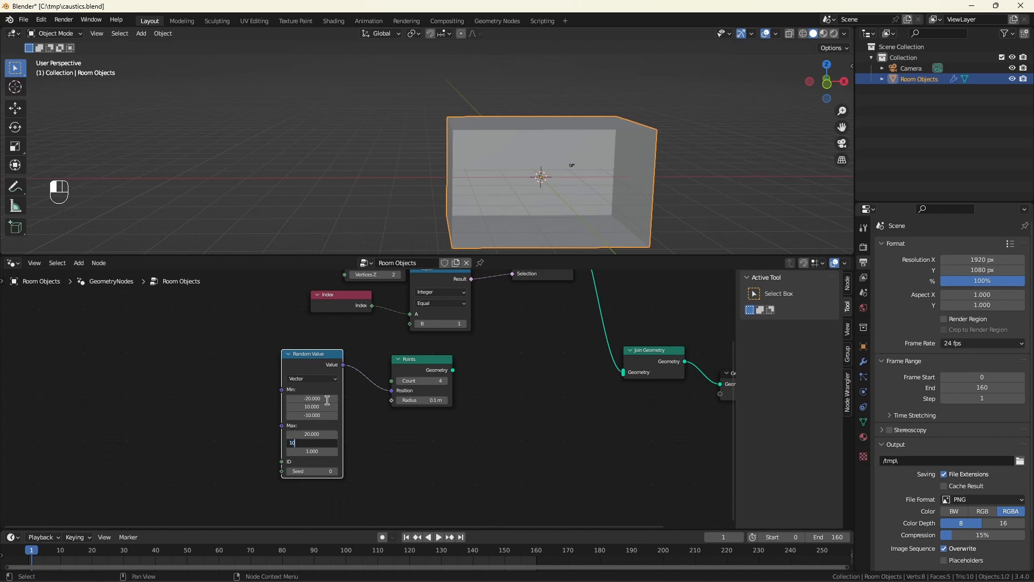
{"action": "key", "text": "Tab"}
{"action": "type", "text": "10"}
{"action": "key", "text": "Return"}
{"action": "scroll", "coordinate": [388, 389], "scroll_direction": "up", "scroll_amount": 3}
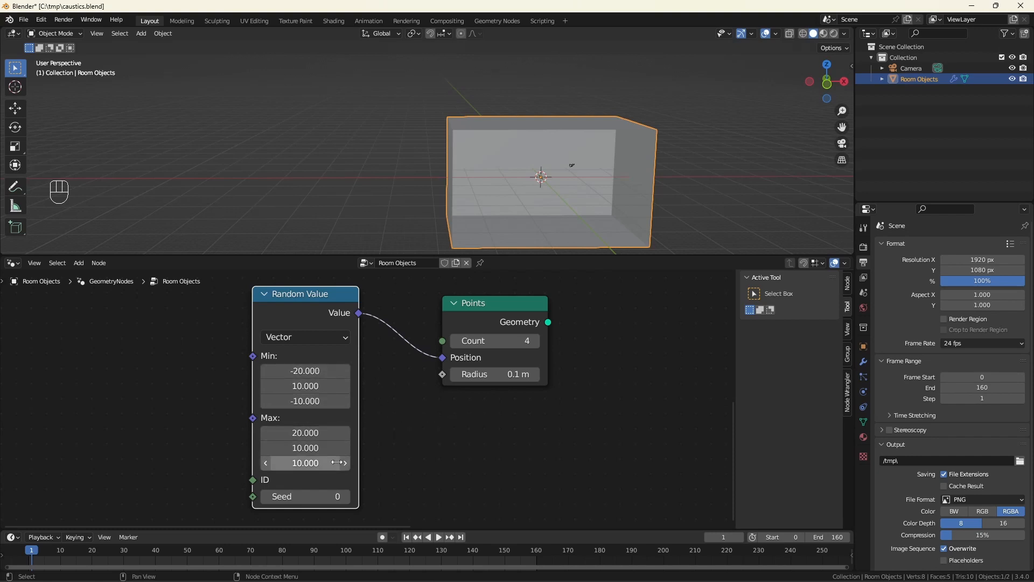
- Add an Instance on Points node fed by the Points node's geometry output
{"action": "scroll", "coordinate": [429, 445], "scroll_direction": "down", "scroll_amount": 2}
{"action": "left_click_drag", "start_coordinate": [531, 339], "coordinate": [610, 354]}
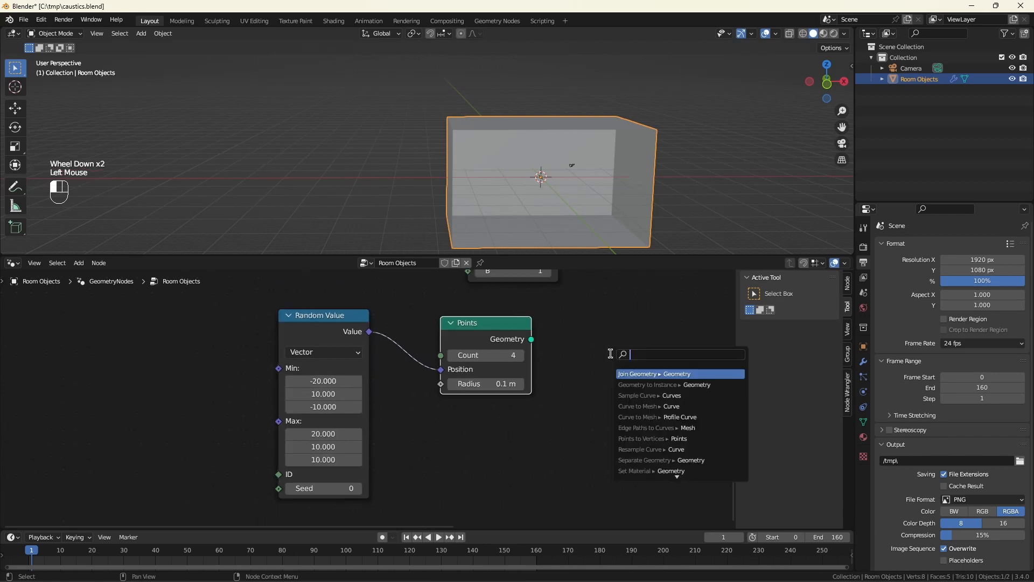
{"action": "type", "text": "ins"}
{"action": "left_click", "coordinate": [632, 373]}
{"action": "left_click", "coordinate": [618, 353]}
- Make room before Join Geometry and link Instance on Points to it through a Realize Instances node
{"action": "scroll", "coordinate": [652, 345], "scroll_direction": "down", "scroll_amount": 2}
{"action": "middle_click_drag", "start_coordinate": [665, 344], "coordinate": [620, 352]}
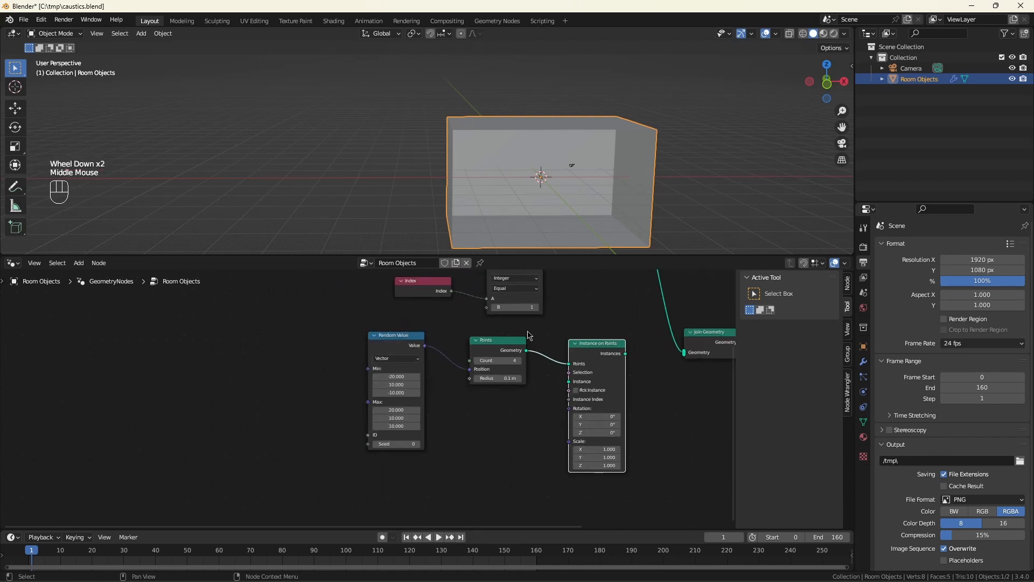
{"action": "middle_click_drag", "start_coordinate": [660, 288], "coordinate": [560, 328]}
{"action": "left_click_drag", "start_coordinate": [570, 318], "coordinate": [699, 453]}
{"action": "left_click_drag", "start_coordinate": [614, 371], "coordinate": [656, 365]}
{"action": "left_click_drag", "start_coordinate": [526, 394], "coordinate": [625, 386]}
{"action": "type", "text": "real"}
{"action": "left_click", "coordinate": [569, 409]}
{"action": "left_click", "coordinate": [569, 406]}
{"action": "scroll", "coordinate": [564, 384], "scroll_direction": "up", "scroll_amount": 3}
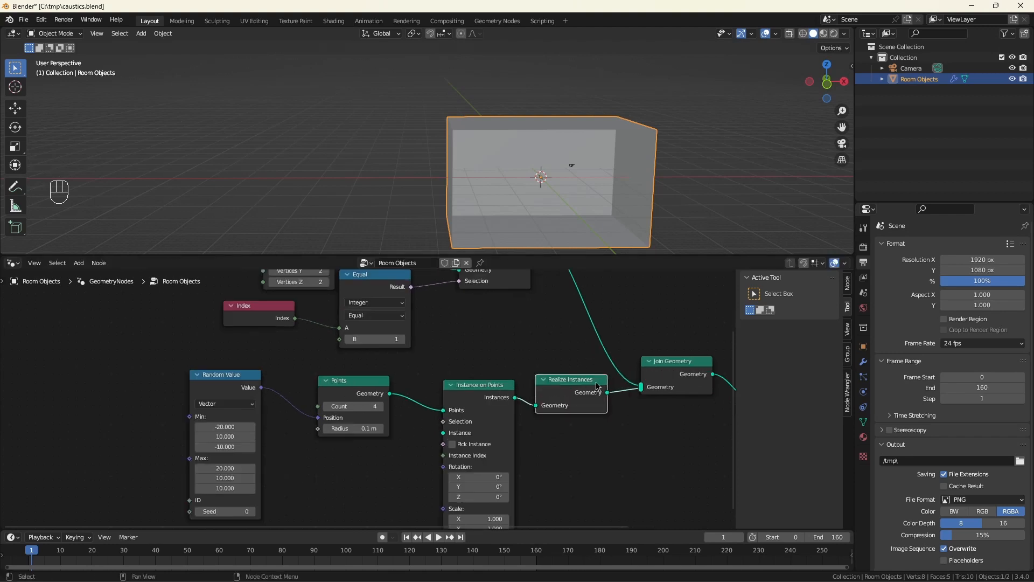
{"action": "scroll", "coordinate": [598, 383], "scroll_direction": "down", "scroll_amount": 2}
- Add a Cube mesh node and feed it into the Instance input of Instance on Points
{"action": "left_click", "coordinate": [582, 451]}
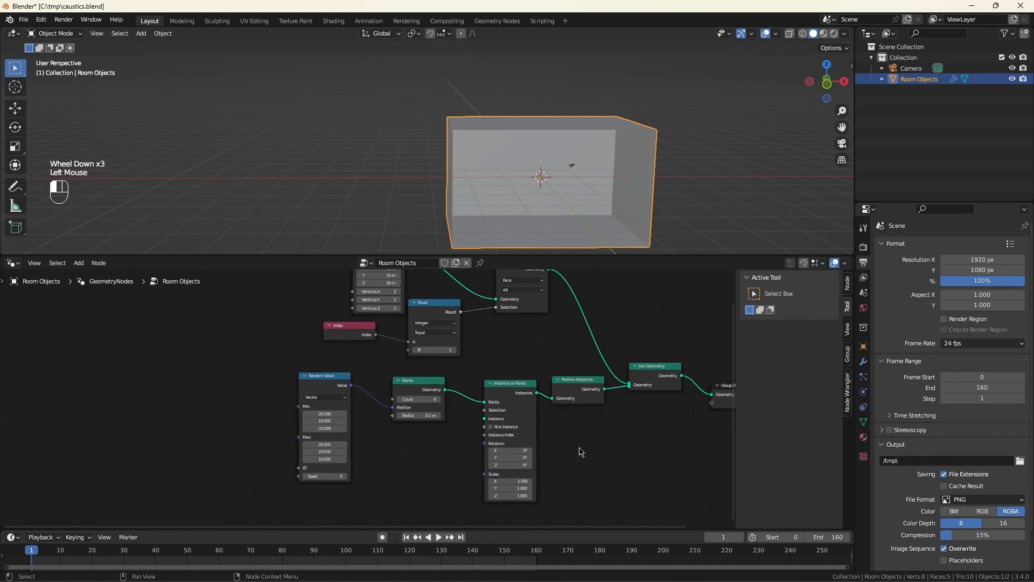
{"action": "middle_click_drag", "start_coordinate": [470, 433], "coordinate": [545, 397]}
{"action": "scroll", "coordinate": [544, 397], "scroll_direction": "up", "scroll_amount": 3}
{"action": "key", "text": "shift+a"}
{"action": "left_click", "coordinate": [530, 401]}
{"action": "type", "text": "cube"}
{"action": "key", "text": "Return"}
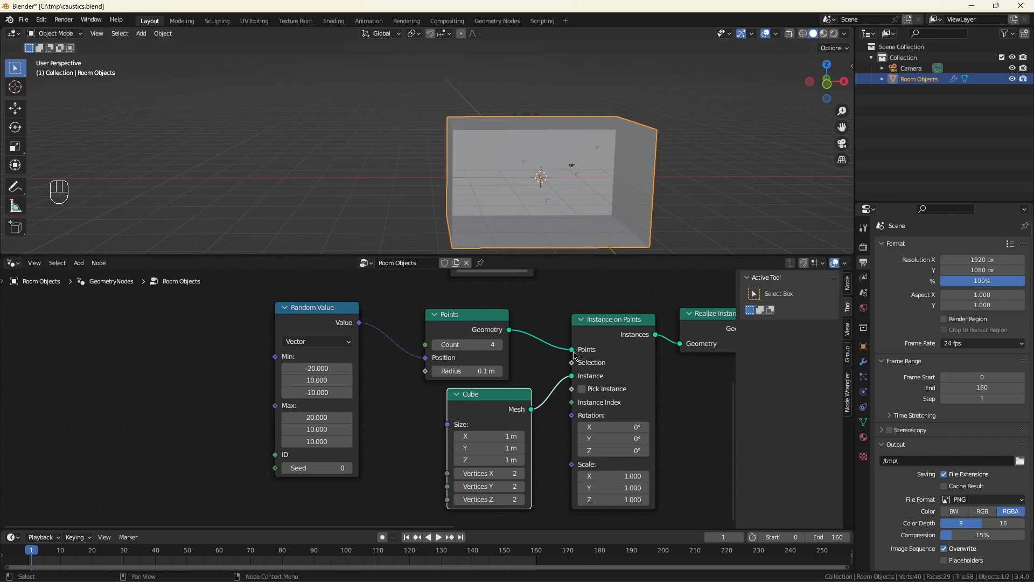
{"action": "mouse_move", "coordinate": [575, 356]}
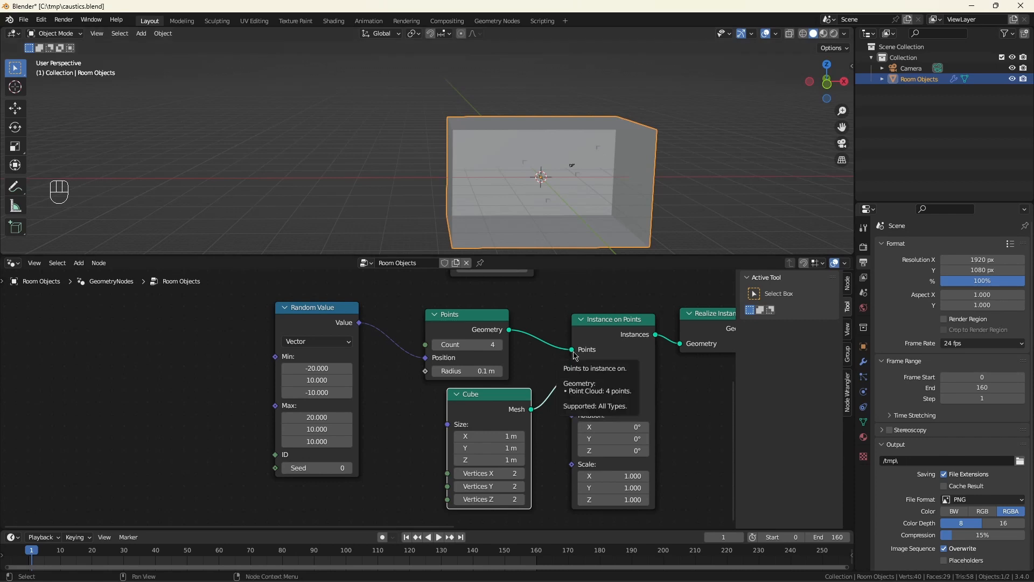
- Move the Cube node below Random Value and feed its mesh into a new Geometry to Instance node
{"action": "scroll", "coordinate": [554, 371], "scroll_direction": "down", "scroll_amount": 2}
{"action": "middle_click_drag", "start_coordinate": [554, 370], "coordinate": [542, 314]}
{"action": "left_click_drag", "start_coordinate": [499, 332], "coordinate": [413, 435]}
{"action": "type", "text": "geometry to"}
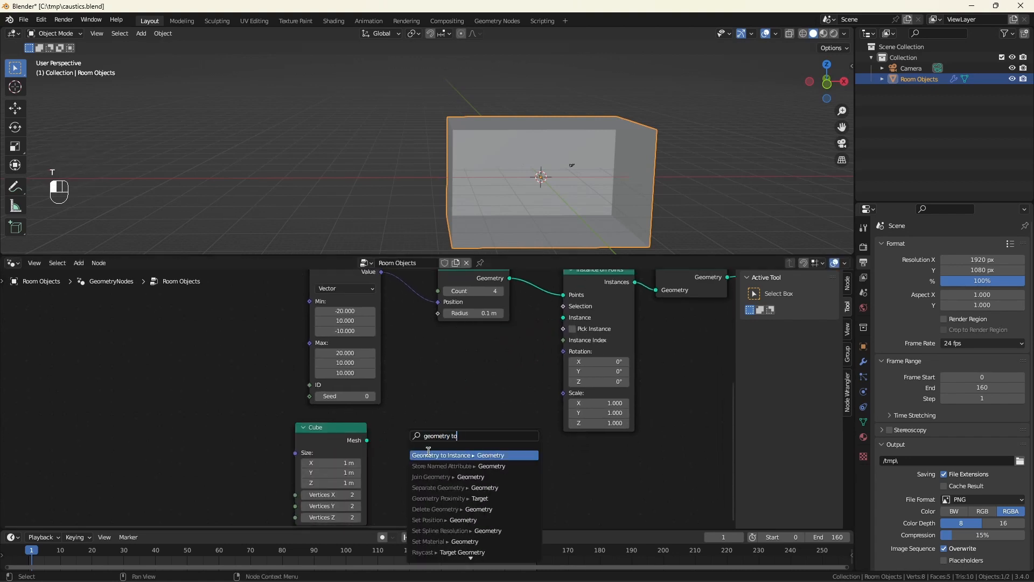
{"action": "left_click", "coordinate": [428, 454]}
{"action": "left_click", "coordinate": [431, 424]}
- Route Geometry to Instance through a new Join Geometry node into the Instance input of Instance on Points, spacing the nodes apart
{"action": "left_click_drag", "start_coordinate": [487, 411], "coordinate": [521, 352]}
{"action": "type", "text": "join"}
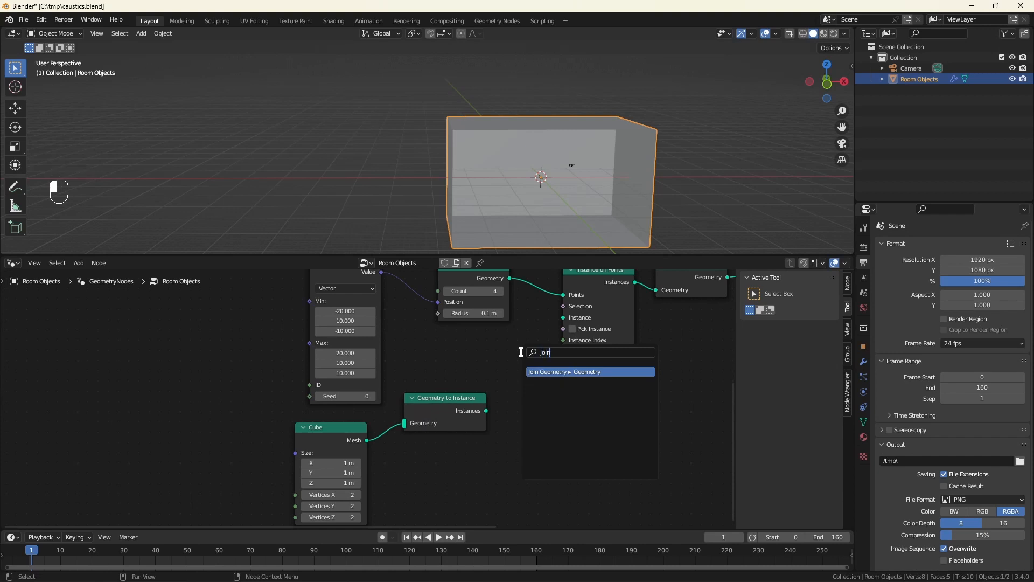
{"action": "left_click", "coordinate": [526, 368]}
{"action": "left_click", "coordinate": [494, 366]}
{"action": "left_click_drag", "start_coordinate": [441, 489], "coordinate": [313, 412]}
{"action": "left_click_drag", "start_coordinate": [438, 408], "coordinate": [381, 411]}
{"action": "left_click_drag", "start_coordinate": [532, 340], "coordinate": [500, 354]}
{"action": "left_click_drag", "start_coordinate": [512, 347], "coordinate": [563, 317]}
- Enable Pick Instance on Instance on Points and set its scale to 2.8 on all three axes
{"action": "left_click", "coordinate": [573, 328]}
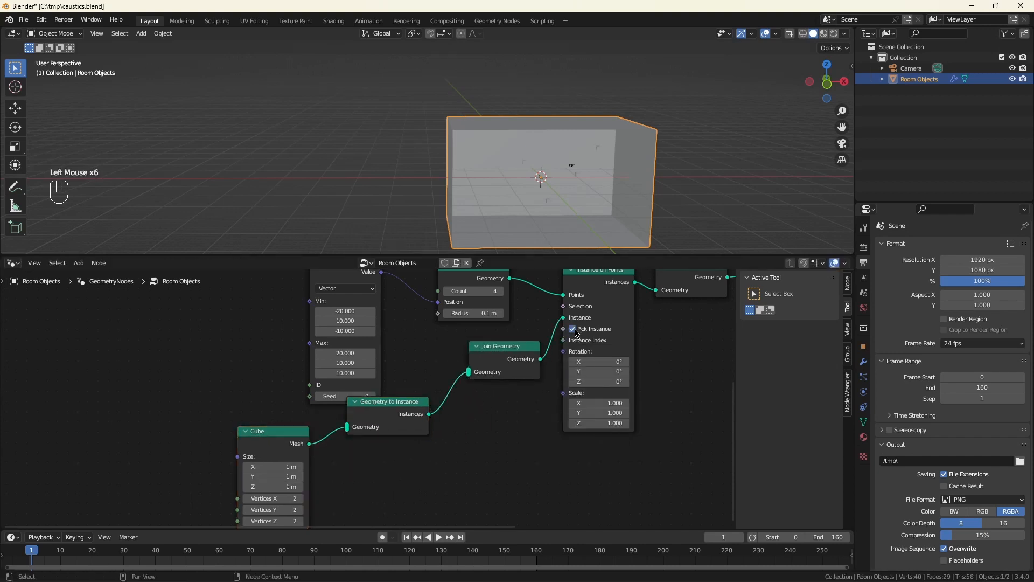
{"action": "left_click_drag", "start_coordinate": [606, 424], "coordinate": [604, 403]}
{"action": "type", "text": "2.8"}
{"action": "key", "text": "Return"}
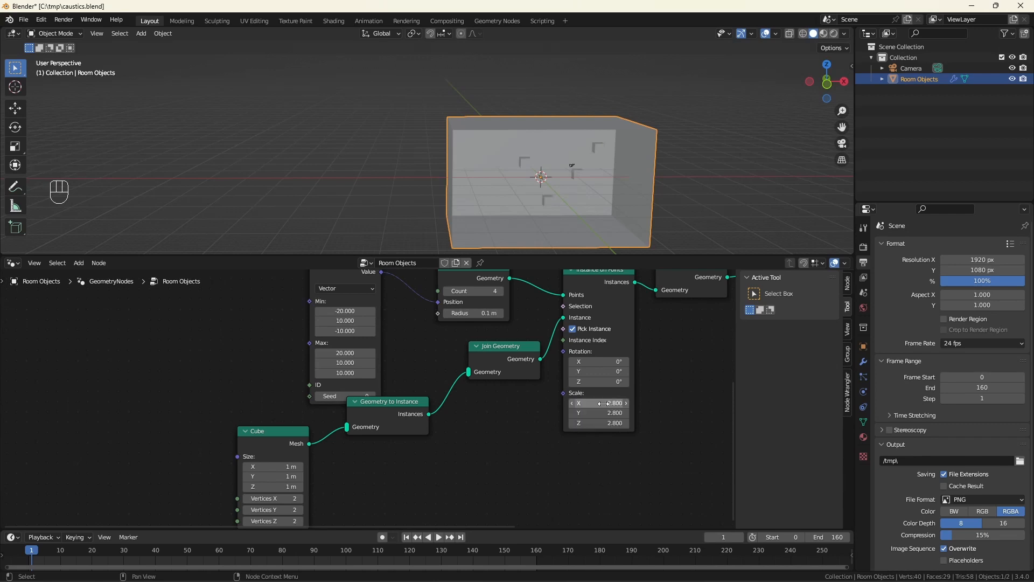
- Move Geometry to Instance clear of Random Value and add an Ico Sphere node with 5 subdivisions below the Cube node
{"action": "scroll", "coordinate": [448, 413], "scroll_direction": "down", "scroll_amount": 2}
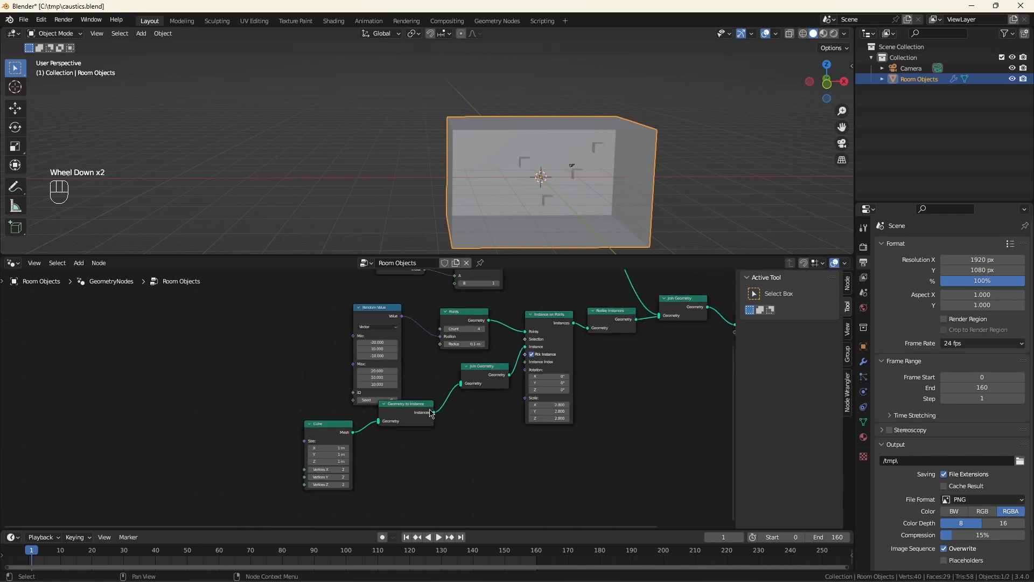
{"action": "left_click_drag", "start_coordinate": [419, 410], "coordinate": [410, 417]}
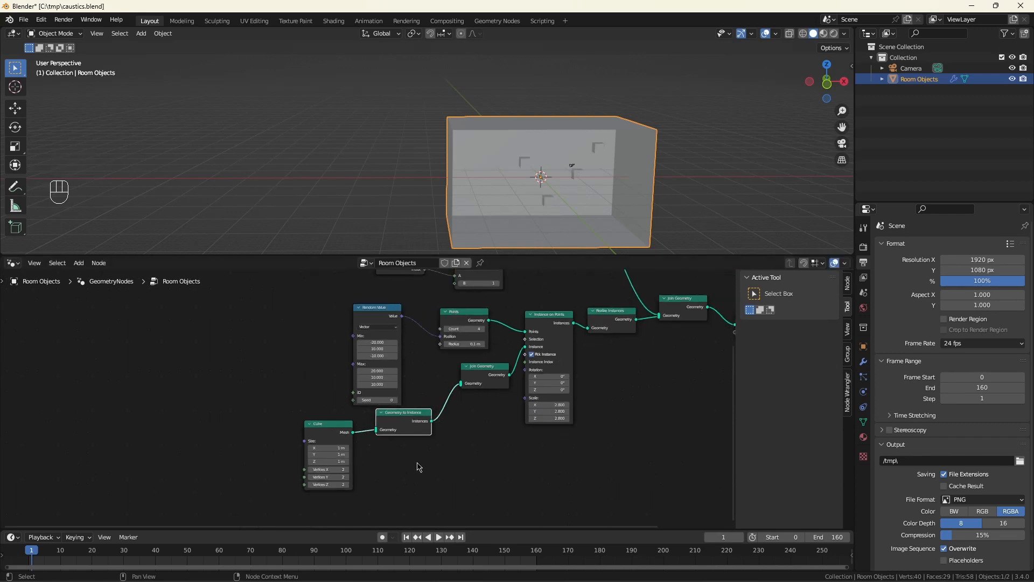
{"action": "middle_click_drag", "start_coordinate": [412, 468], "coordinate": [441, 410]}
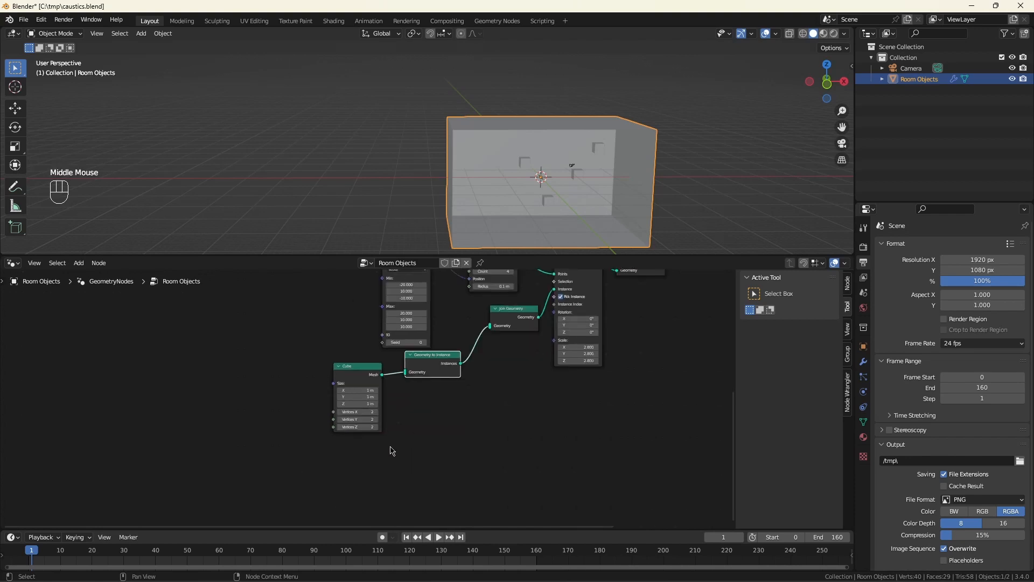
{"action": "left_click", "coordinate": [390, 448]}
{"action": "key", "text": "shift+a"}
{"action": "type", "text": "sphere"}
{"action": "left_click", "coordinate": [413, 478]}
{"action": "left_click", "coordinate": [366, 468]}
{"action": "scroll", "coordinate": [368, 471], "scroll_direction": "up", "scroll_amount": 1}
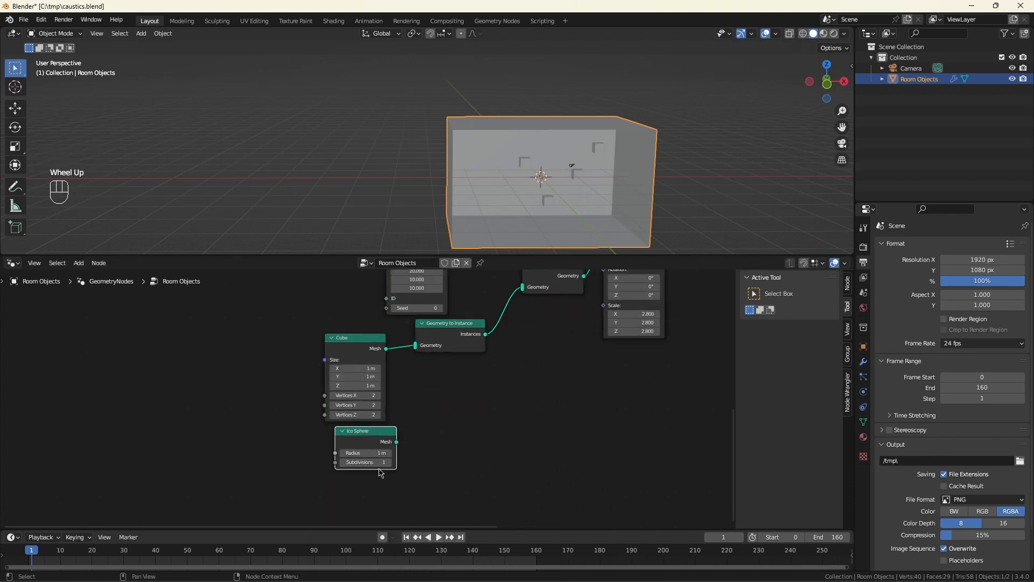
{"action": "left_click", "coordinate": [388, 463]}
{"action": "left_click", "coordinate": [388, 463]}
{"action": "left_click", "coordinate": [388, 463]}
{"action": "left_click", "coordinate": [388, 463]}
- Shift the Ico Sphere node aside and feed its mesh into a new Set Shade Smooth node
{"action": "left_click_drag", "start_coordinate": [373, 446], "coordinate": [318, 449]}
{"action": "left_click_drag", "start_coordinate": [342, 445], "coordinate": [434, 420]}
{"action": "type", "text": "shade"}
{"action": "left_click", "coordinate": [398, 462]}
{"action": "left_click", "coordinate": [392, 454]}
- Duplicate Geometry to Instance and use the copy to link Set Shade Smooth to the Join Geometry node feeding Instance on Points
{"action": "left_click", "coordinate": [459, 324]}
{"action": "key", "text": "shift+d"}
{"action": "left_click", "coordinate": [477, 398]}
{"action": "middle_click_drag", "start_coordinate": [529, 390], "coordinate": [512, 414]}
{"action": "left_click_drag", "start_coordinate": [488, 432], "coordinate": [507, 313]}
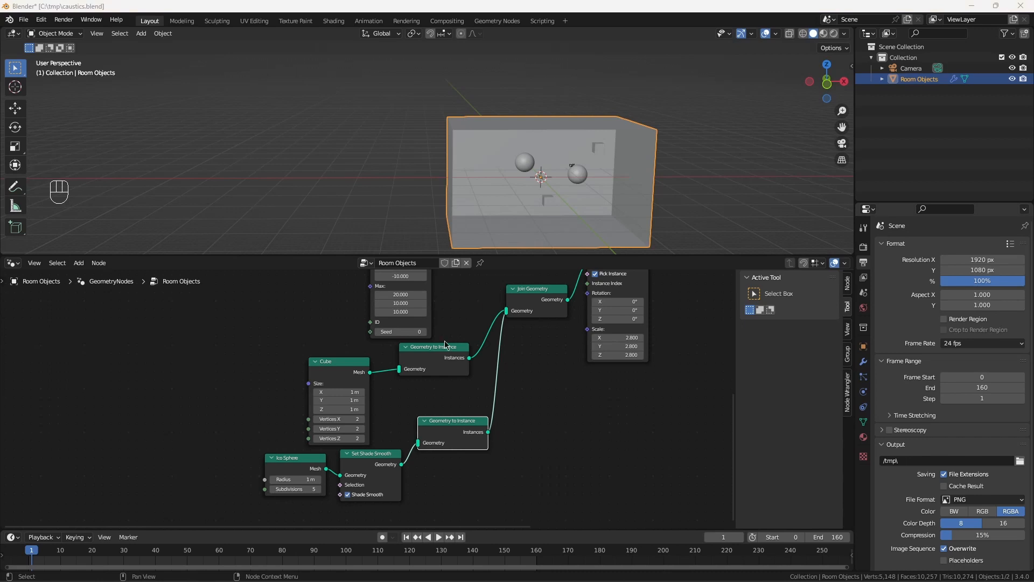
- Set the Random Value node's seed to 6 and save the file
{"action": "left_click", "coordinate": [425, 332]}
{"action": "left_click", "coordinate": [425, 331]}
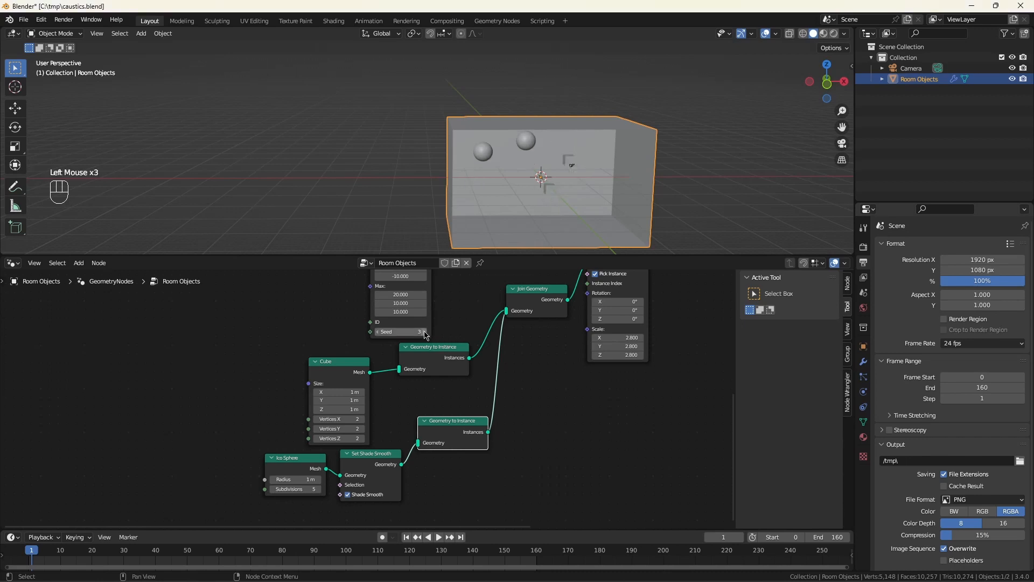
{"action": "left_click", "coordinate": [425, 332]}
{"action": "left_click", "coordinate": [425, 332]}
{"action": "left_click", "coordinate": [425, 332]}
{"action": "left_click", "coordinate": [425, 332]}
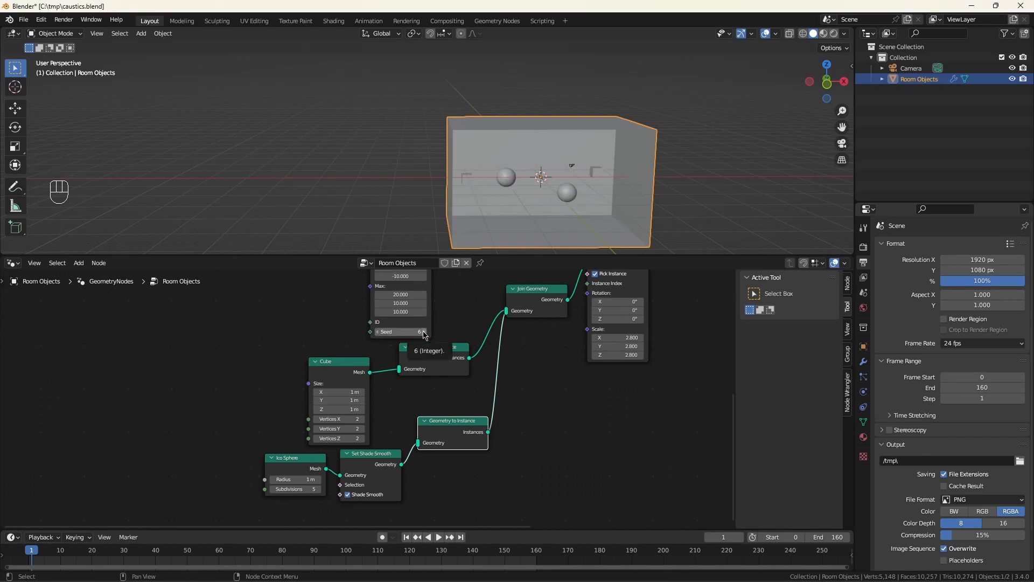
{"action": "scroll", "coordinate": [531, 388], "scroll_direction": "down", "scroll_amount": 2}
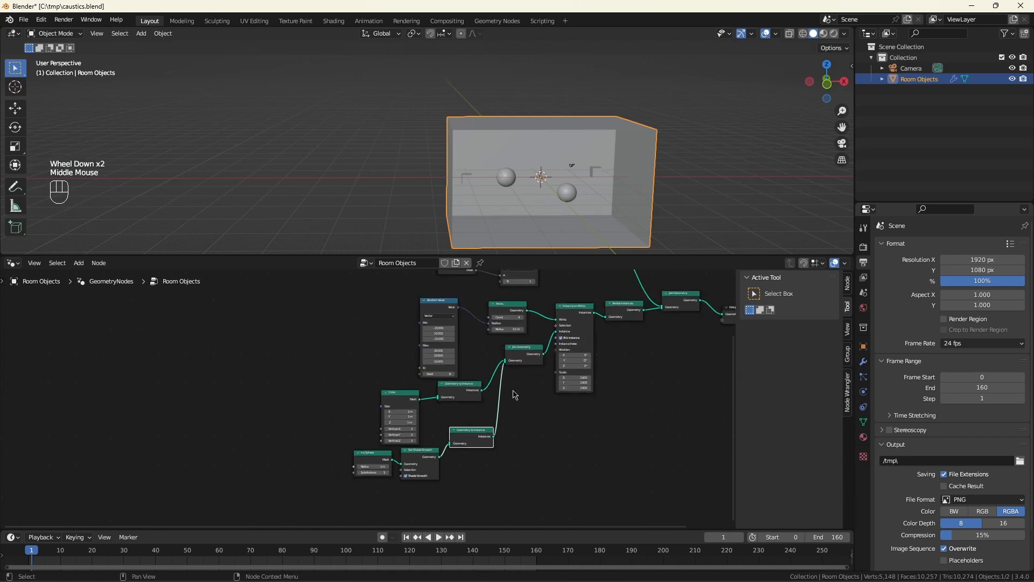
{"action": "scroll", "coordinate": [541, 376], "scroll_direction": "up", "scroll_amount": 2}
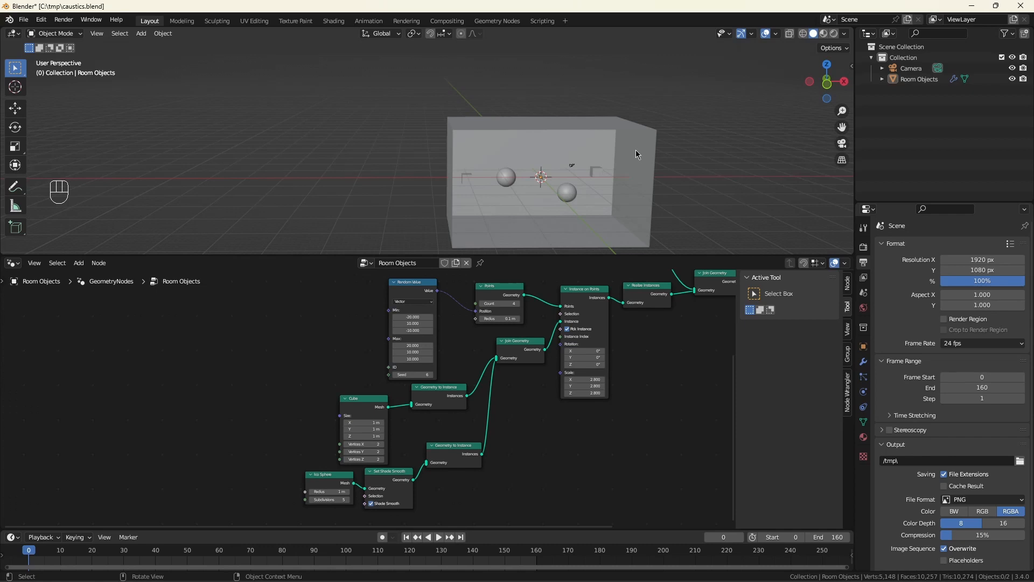
{"action": "key", "text": "ctrl+s"}
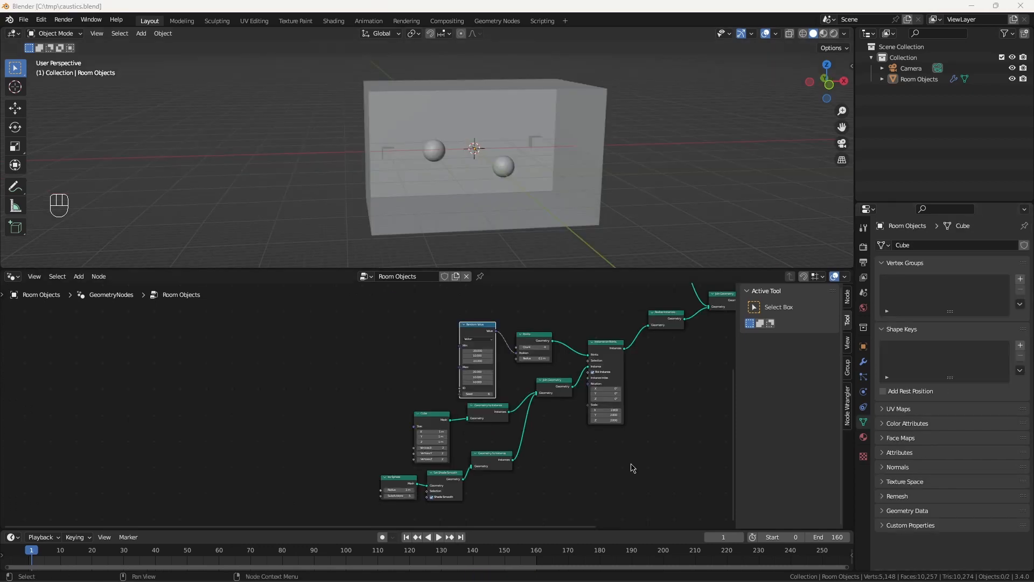
- Add a mesh plane to the scene, rename it Light Mask and copy that name
{"action": "key", "text": "shift+a"}
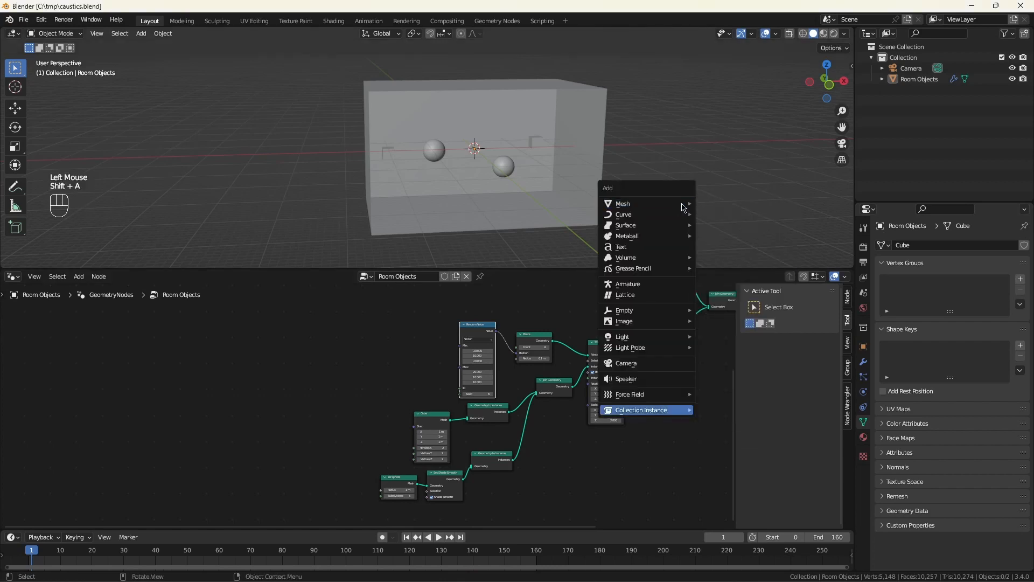
{"action": "mouse_move", "coordinate": [674, 204]}
{"action": "left_click", "coordinate": [731, 207]}
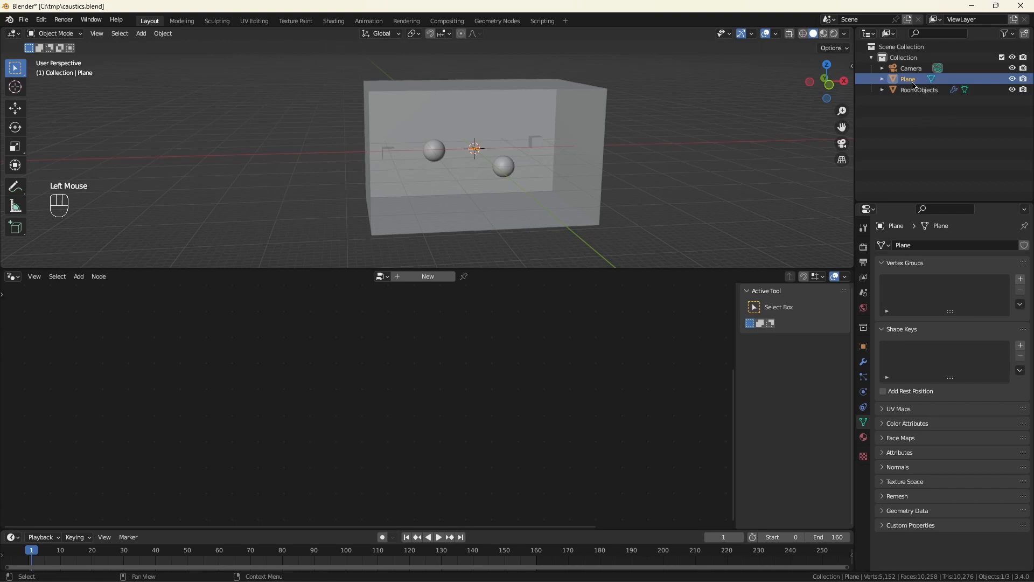
{"action": "double_click", "coordinate": [912, 80]}
{"action": "type", "text": "Light Mask"}
{"action": "key", "text": "ctrl+a"}
{"action": "key", "text": "ctrl+c"}
{"action": "key", "text": "Return"}
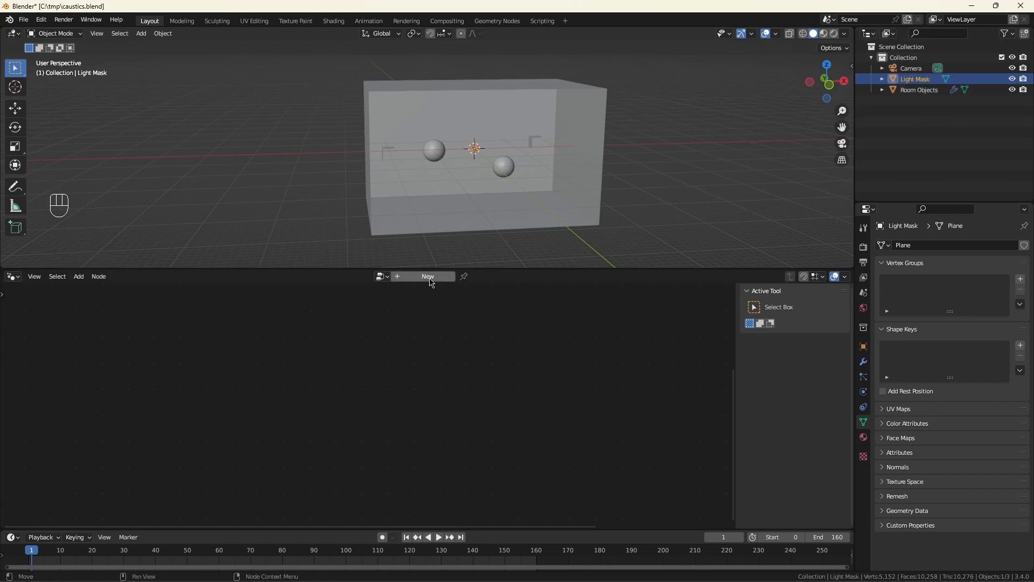
- Create a new geometry node tree on the plane and name it Light Mask
{"action": "left_click", "coordinate": [429, 278]}
{"action": "double_click", "coordinate": [422, 277]}
{"action": "key", "text": "ctrl+v"}
{"action": "key", "text": "Return"}
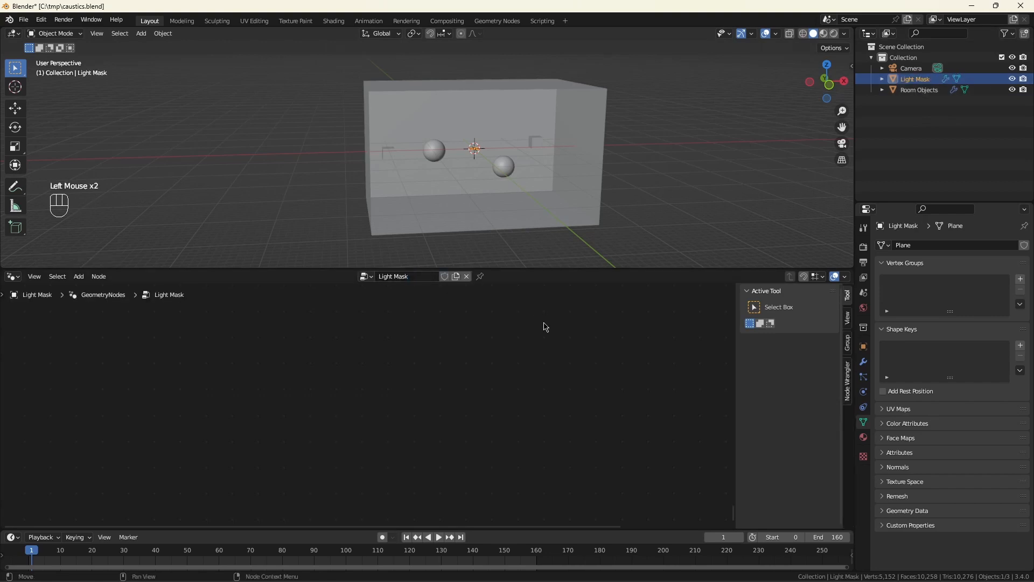
- Delete the Group Input node from the Light Mask node tree
{"action": "key", "text": "a"}
{"action": "key", "text": "KP_Decimal"}
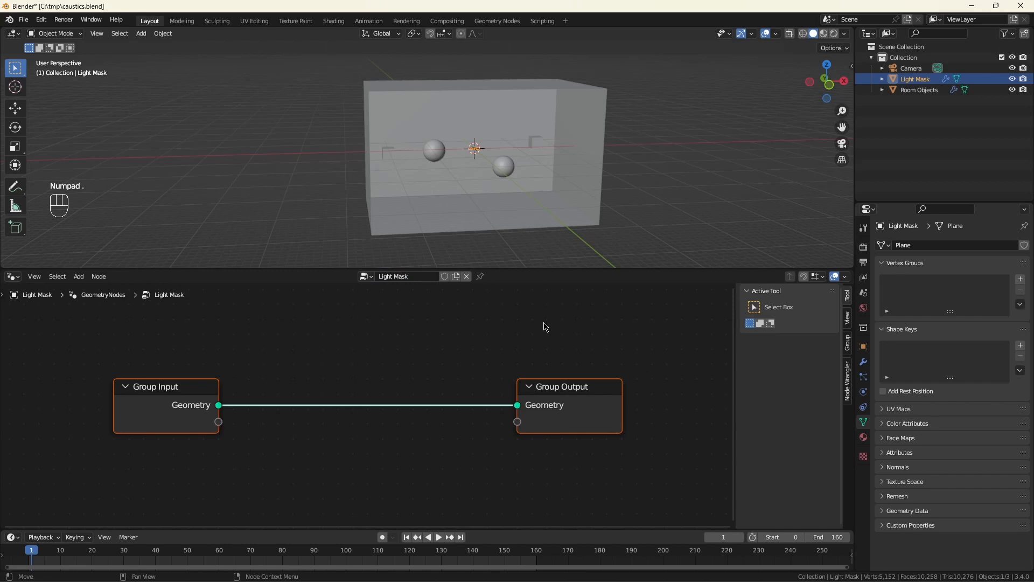
{"action": "scroll", "coordinate": [545, 327], "scroll_direction": "down", "scroll_amount": 4}
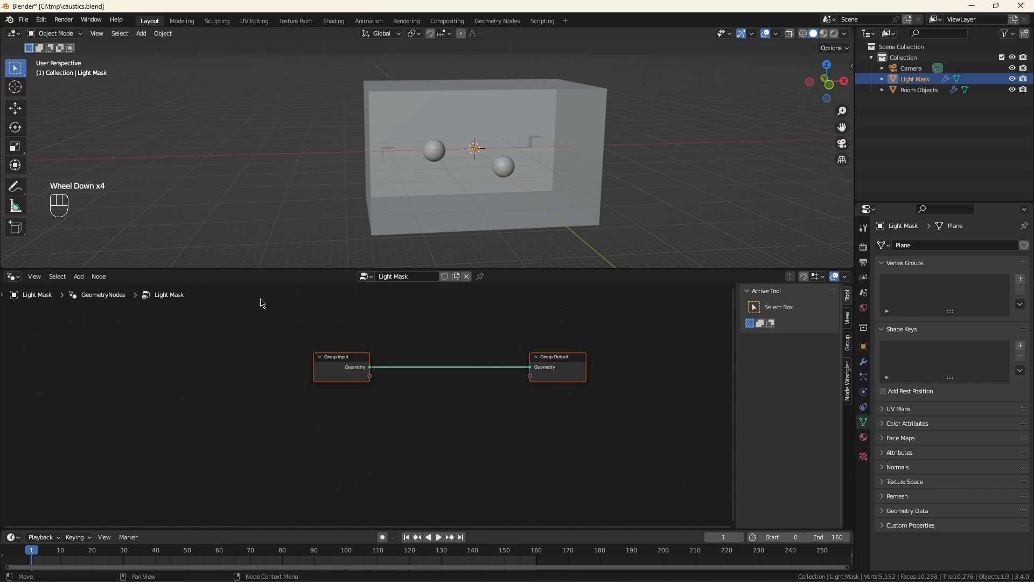
{"action": "left_click", "coordinate": [355, 357]}
{"action": "key", "text": "Delete"}
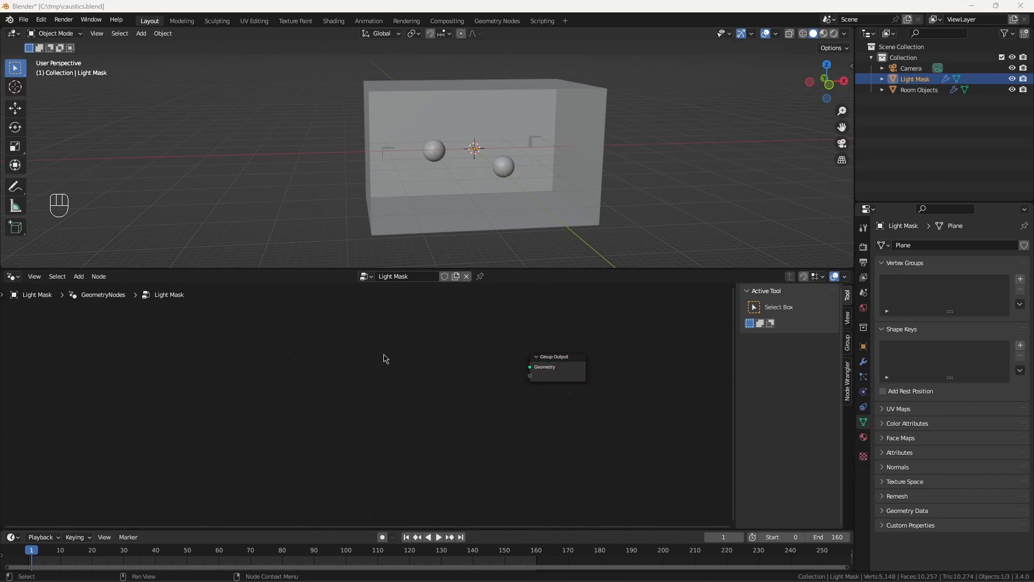
- Add an Ico Sphere node with a radius of 2 m and 6 subdivisions to the Light Mask node tree
{"action": "key", "text": "shift+a"}
{"action": "type", "text": "ico"}
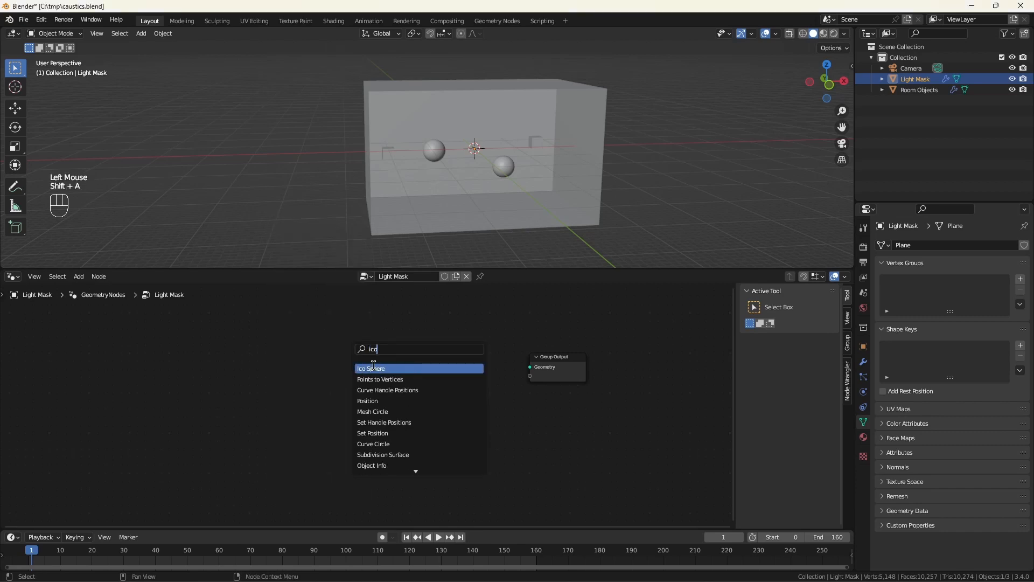
{"action": "key", "text": "Return"}
{"action": "left_click", "coordinate": [359, 377]}
{"action": "scroll", "coordinate": [359, 378], "scroll_direction": "up", "scroll_amount": 3}
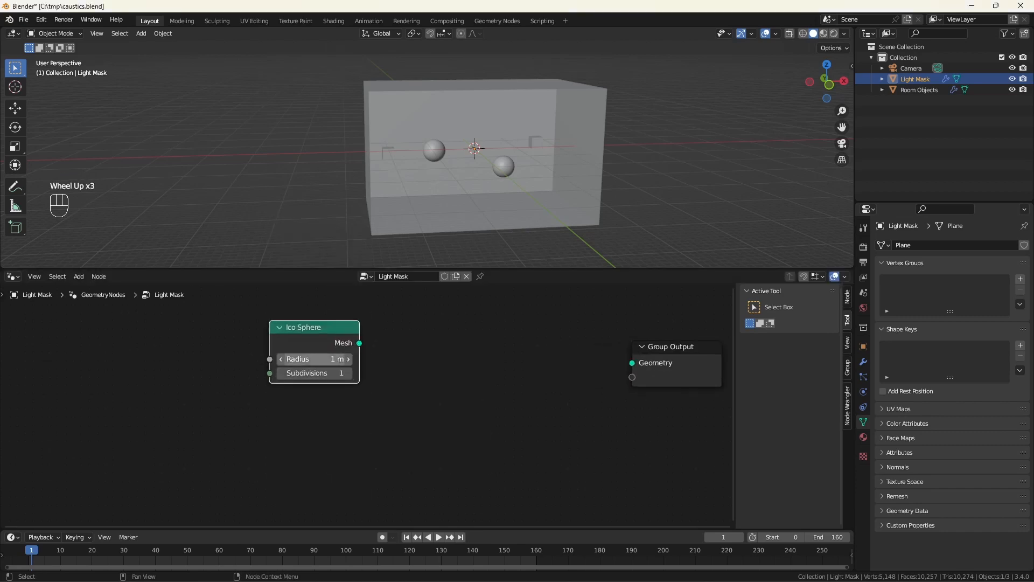
{"action": "left_click", "coordinate": [349, 360]}
{"action": "left_click", "coordinate": [330, 370]}
{"action": "type", "text": "6"}
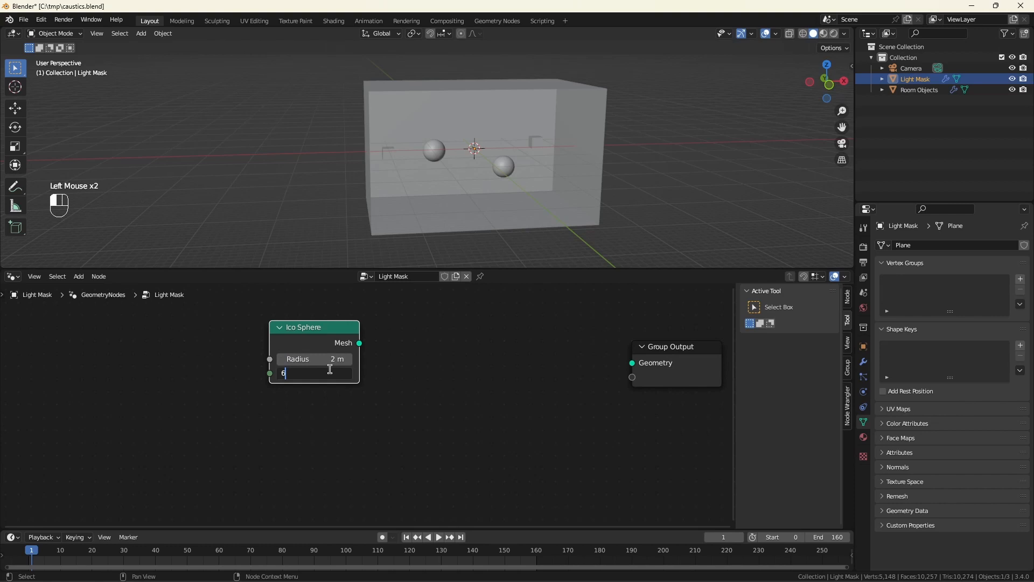
{"action": "key", "text": "Return"}
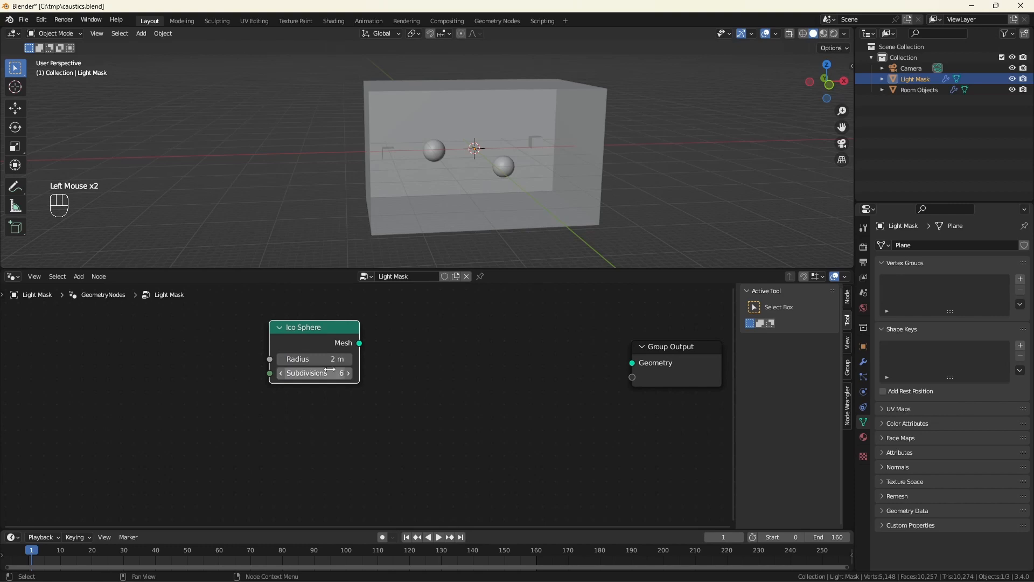
- Insert a Subdivide Mesh node at level 1 after the Ico Sphere and connect it to the Group Output geometry
{"action": "left_click", "coordinate": [360, 344]}
{"action": "left_click_drag", "start_coordinate": [360, 344], "coordinate": [410, 337]}
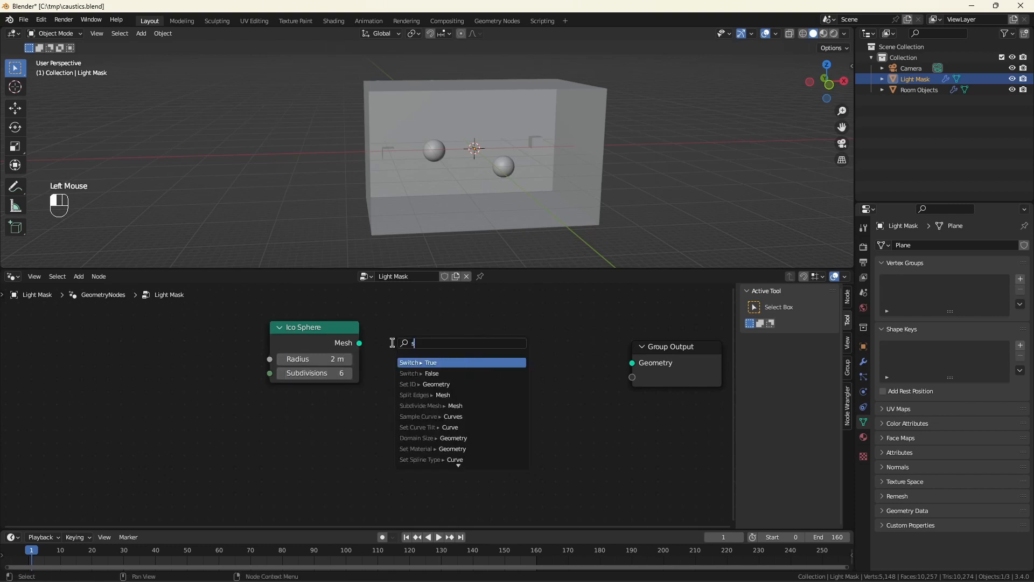
{"action": "left_click", "coordinate": [434, 362]}
{"action": "left_click_drag", "start_coordinate": [479, 345], "coordinate": [625, 369]}
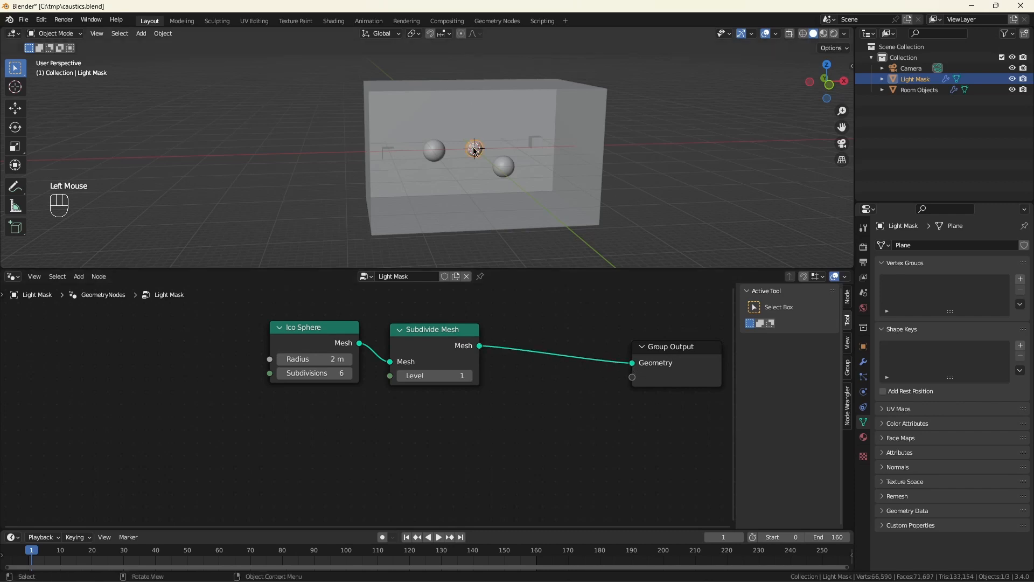
{"action": "scroll", "coordinate": [532, 400], "scroll_direction": "up", "scroll_amount": 1}
{"action": "scroll", "coordinate": [532, 400], "scroll_direction": "down", "scroll_amount": 1}
{"action": "key", "text": "ctrl+z"}
- Add a Musgrave Texture node, and insert a Store Named Attribute node between Subdivide Mesh and Group Output
{"action": "key", "text": "shift+a"}
{"action": "type", "text": "mus"}
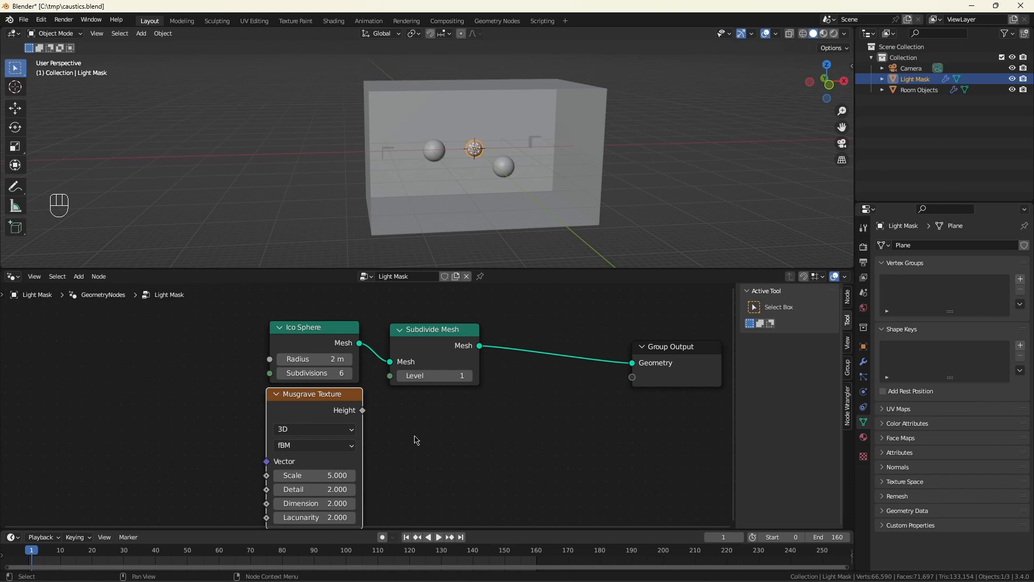
{"action": "key", "text": "shift+a"}
{"action": "type", "text": "store n"}
{"action": "key", "text": "Return"}
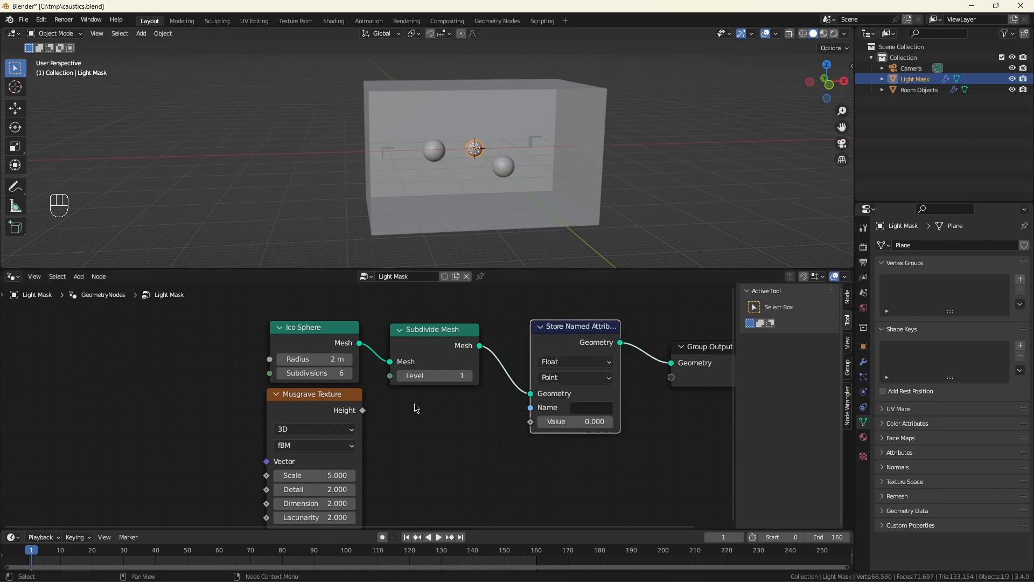
- Feed the Musgrave height into the stored attribute's value, name the attribute Musgrave, and save the file
{"action": "left_click_drag", "start_coordinate": [362, 410], "coordinate": [531, 422]}
{"action": "left_click", "coordinate": [602, 408]}
{"action": "type", "text": "Musgra"}
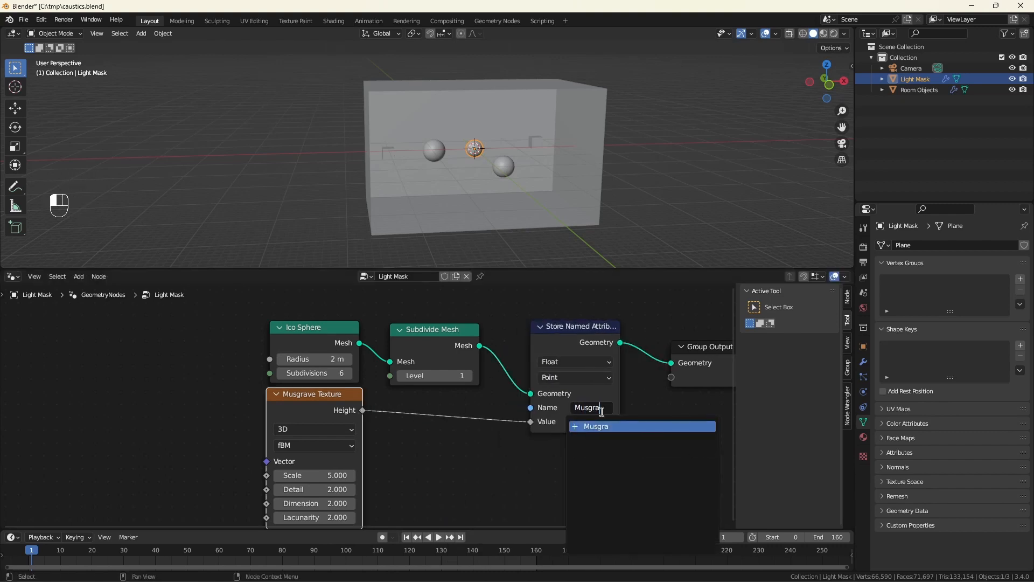
{"action": "type", "text": "ve"}
{"action": "key", "text": "Return"}
{"action": "key", "text": "ctrl+s"}
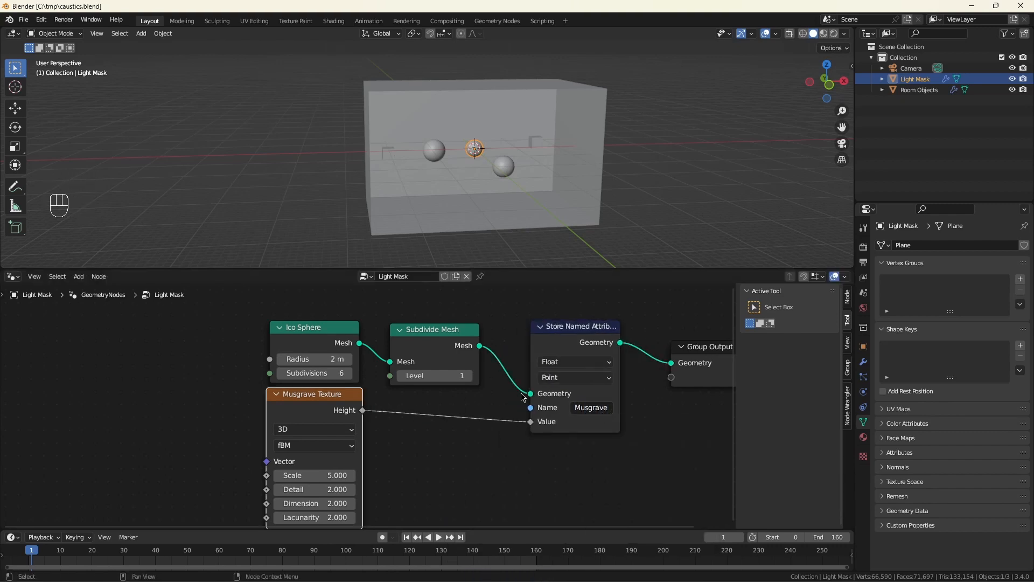
- Create a new material on the Light Mask object and name it Mat Emit
{"action": "left_click", "coordinate": [864, 439]}
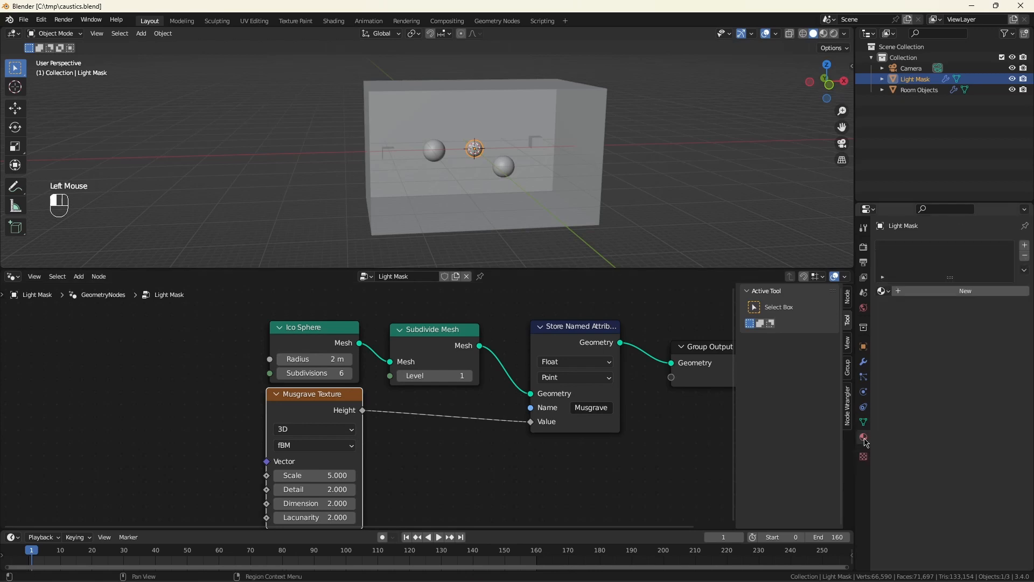
{"action": "left_click", "coordinate": [976, 291]}
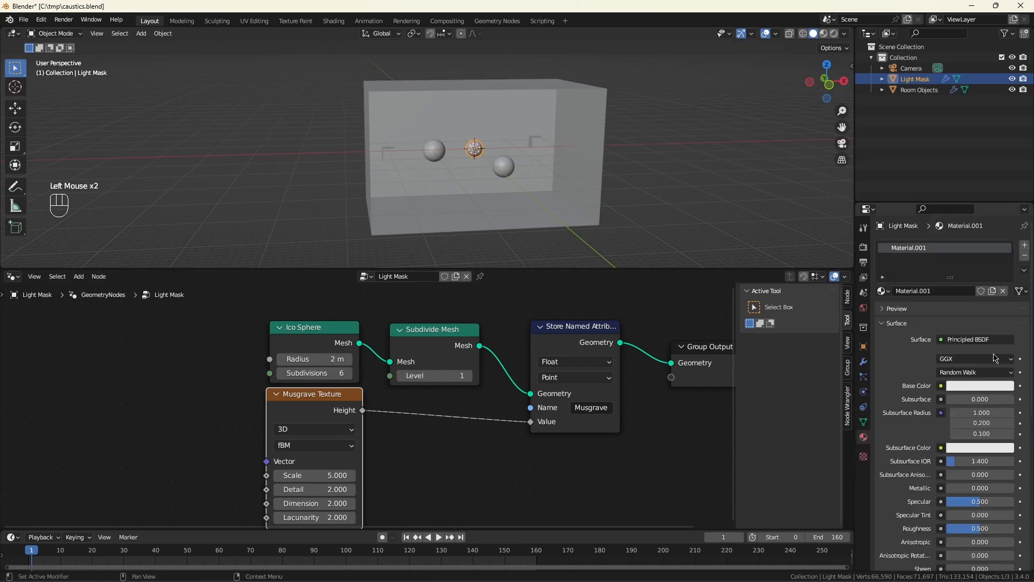
{"action": "left_click", "coordinate": [942, 291]}
{"action": "type", "text": "Mat Emit"}
{"action": "key", "text": "Return"}
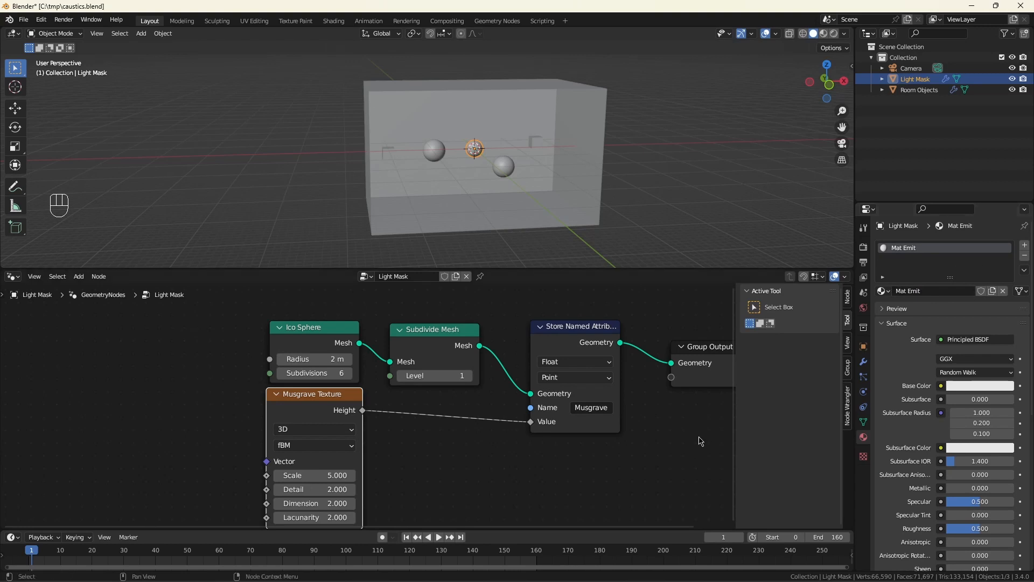
- Insert a Set Material node after Store Named Attribute and assign the Mat Emit material to it
{"action": "scroll", "coordinate": [702, 442], "scroll_direction": "down", "scroll_amount": 2}
{"action": "key", "text": "shift+a"}
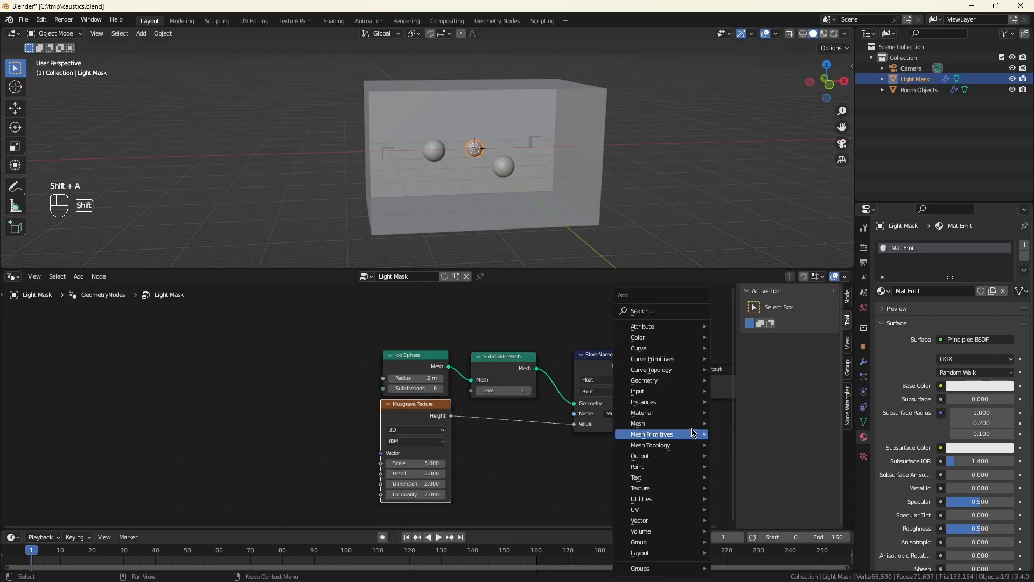
{"action": "type", "text": "sse m"}
{"action": "key", "text": "Return"}
{"action": "left_click", "coordinate": [668, 391]}
{"action": "scroll", "coordinate": [706, 413], "scroll_direction": "down", "scroll_amount": 2}
{"action": "middle_click_drag", "start_coordinate": [707, 412], "coordinate": [673, 405]}
{"action": "scroll", "coordinate": [674, 405], "scroll_direction": "up", "scroll_amount": 3}
{"action": "left_click_drag", "start_coordinate": [673, 405], "coordinate": [662, 424]}
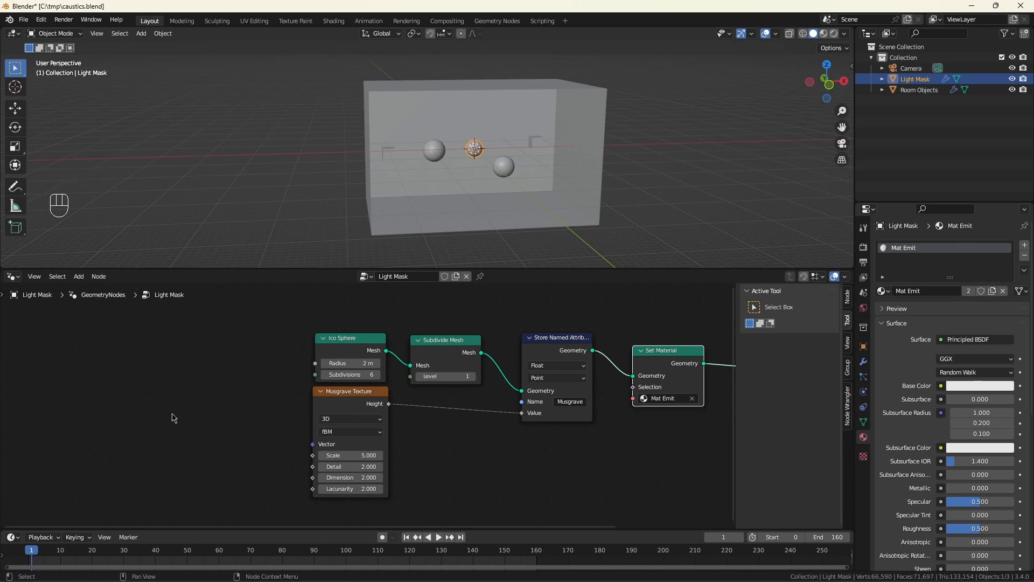
- Switch the node editor to the Shader Editor to show the Mat Emit material's nodes
{"action": "left_click", "coordinate": [12, 277]}
{"action": "left_click", "coordinate": [33, 380]}
{"action": "scroll", "coordinate": [257, 351], "scroll_direction": "down", "scroll_amount": 4}
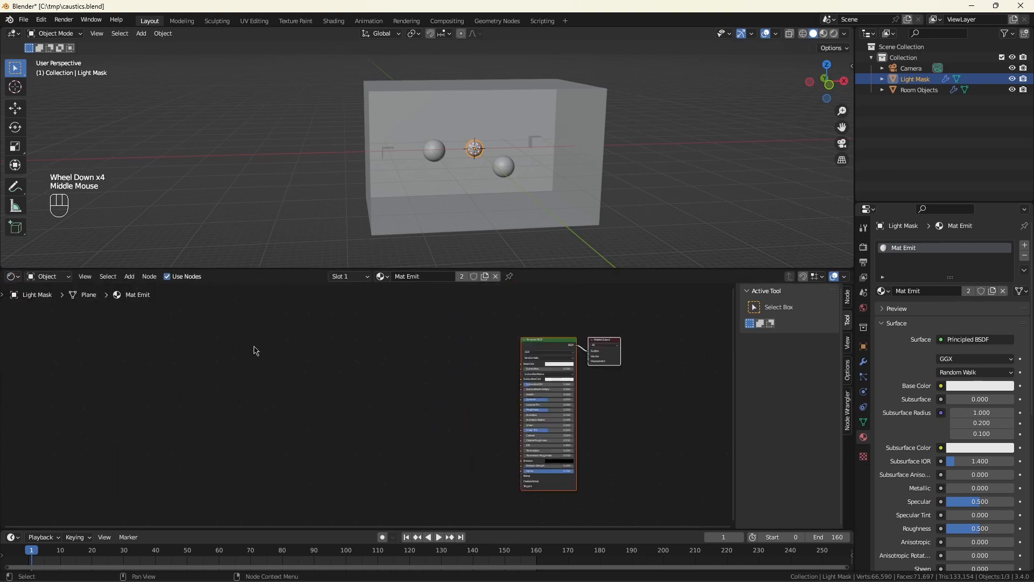
{"action": "middle_click_drag", "start_coordinate": [257, 351], "coordinate": [338, 354]}
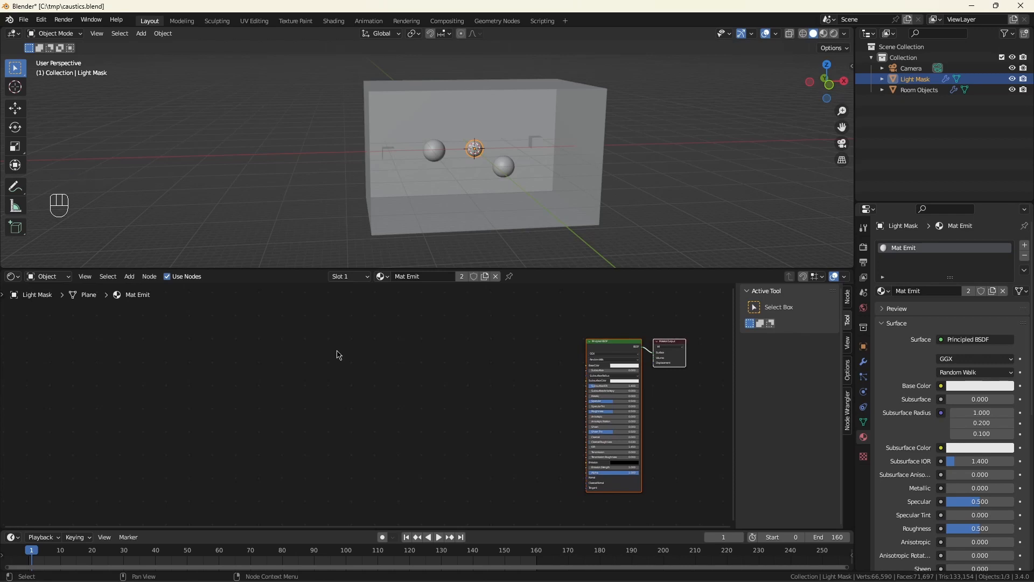
{"action": "left_click", "coordinate": [338, 353]}
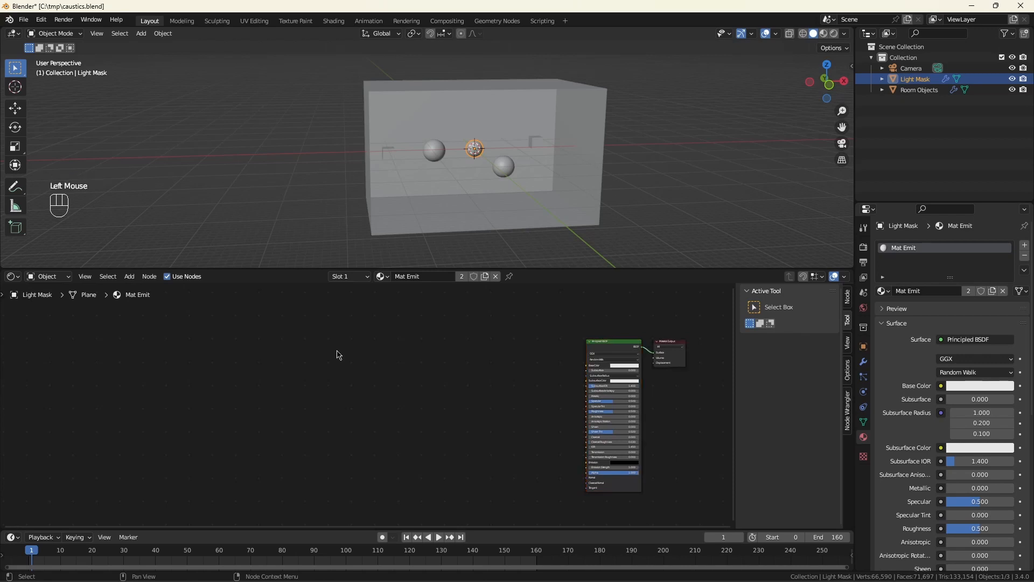
- Add an Attribute node to the Mat Emit material and set its attribute name to Musgrave
{"action": "key", "text": "shift+a"}
{"action": "left_click", "coordinate": [337, 353]}
{"action": "type", "text": "att"}
{"action": "left_click", "coordinate": [362, 370]}
{"action": "left_click", "coordinate": [349, 372]}
{"action": "scroll", "coordinate": [340, 370], "scroll_direction": "up", "scroll_amount": 3}
{"action": "left_click", "coordinate": [338, 389]}
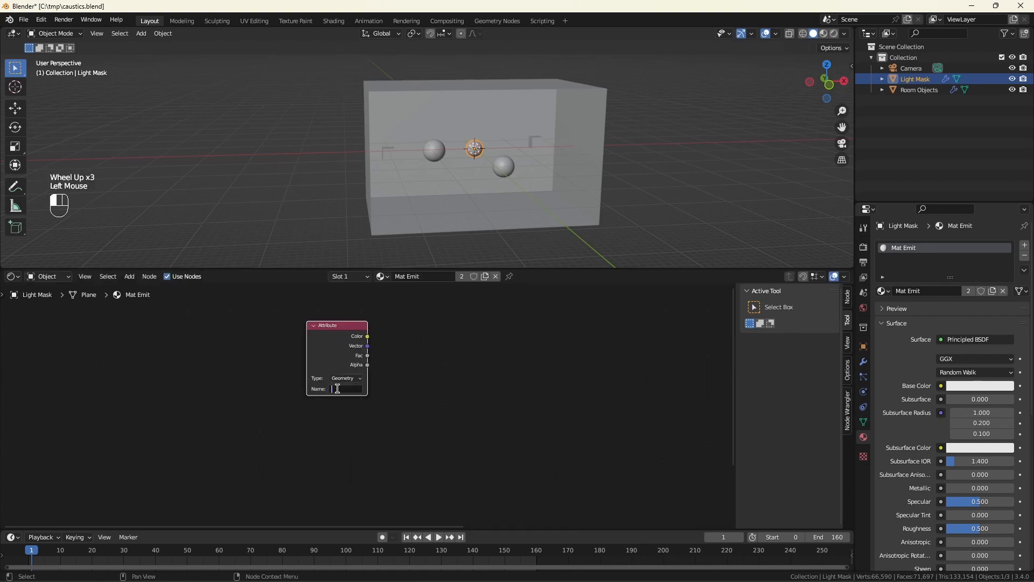
{"action": "key", "text": "BackSpace"}
{"action": "type", "text": "Musgrave"}
{"action": "key", "text": "Return"}
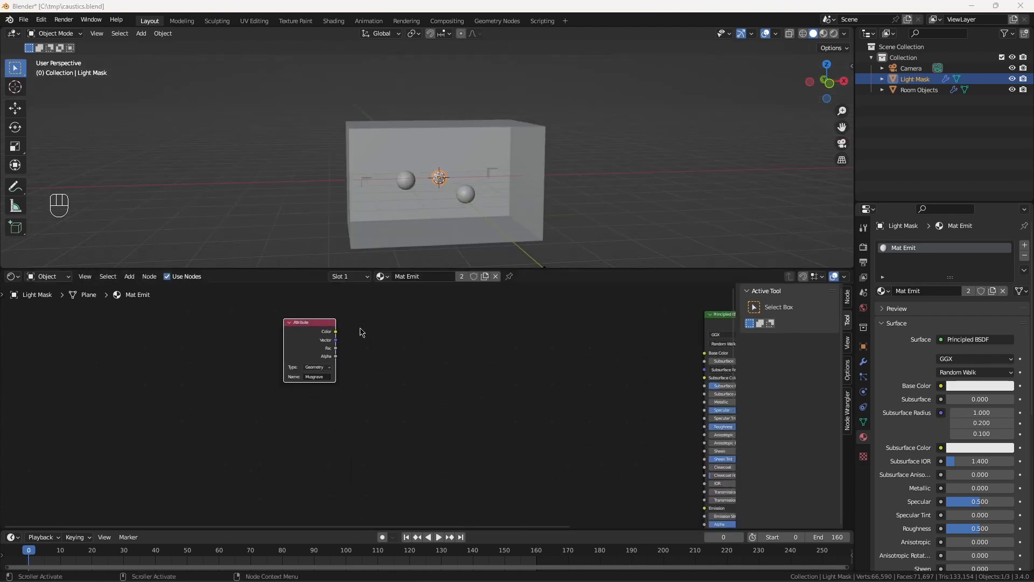
- Connect the Attribute color to the Principled BSDF's Base Color and Emission, and show the viewport in Material Preview
{"action": "left_click_drag", "start_coordinate": [335, 331], "coordinate": [705, 353]}
{"action": "left_click", "coordinate": [824, 34]}
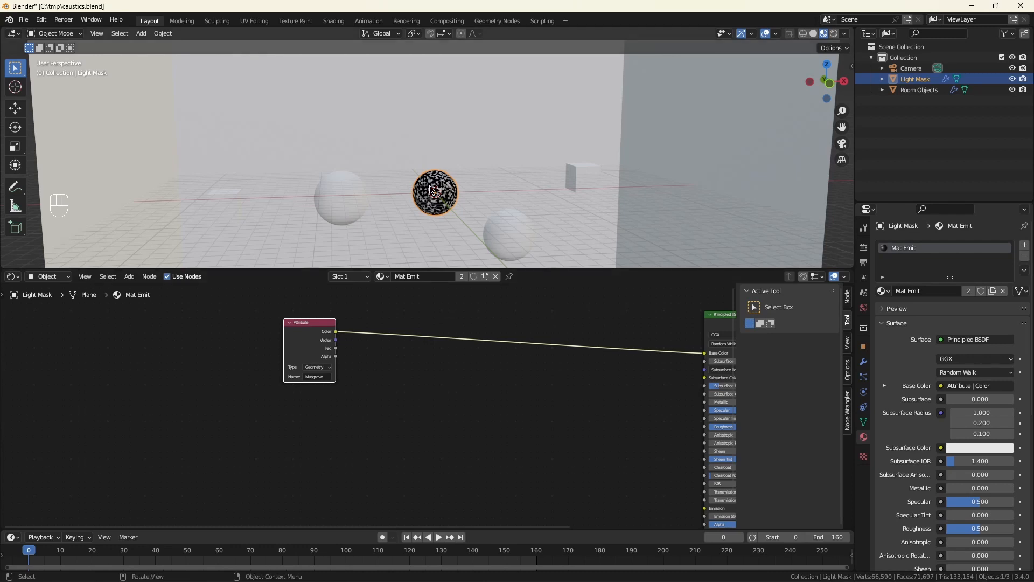
{"action": "left_click_drag", "start_coordinate": [336, 331], "coordinate": [704, 497]}
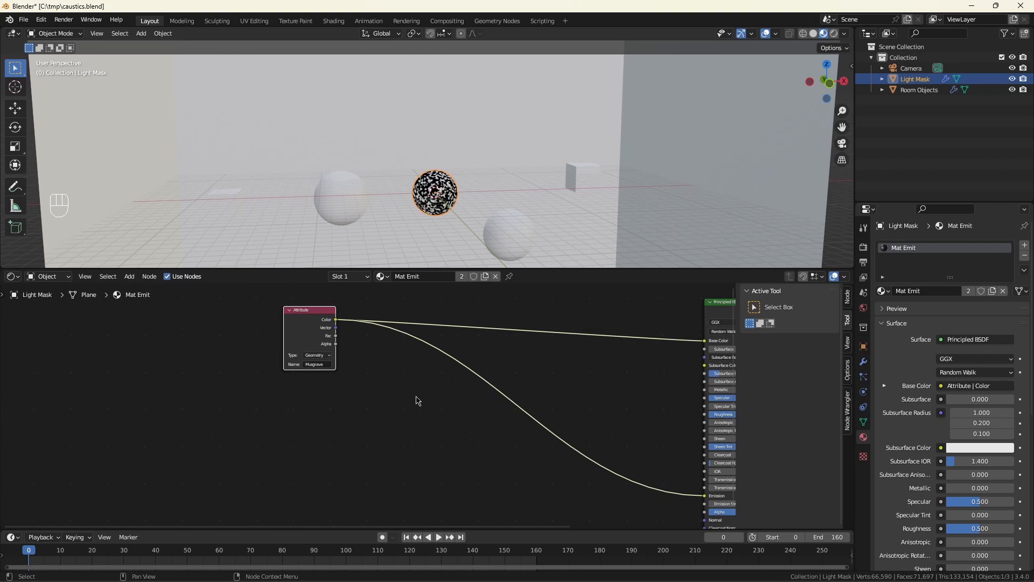
- Insert a ColorRamp node between the Attribute color and the Principled BSDF's Base Color
{"action": "left_click", "coordinate": [540, 351]}
{"action": "key", "text": "shift+a"}
{"action": "type", "text": "s"}
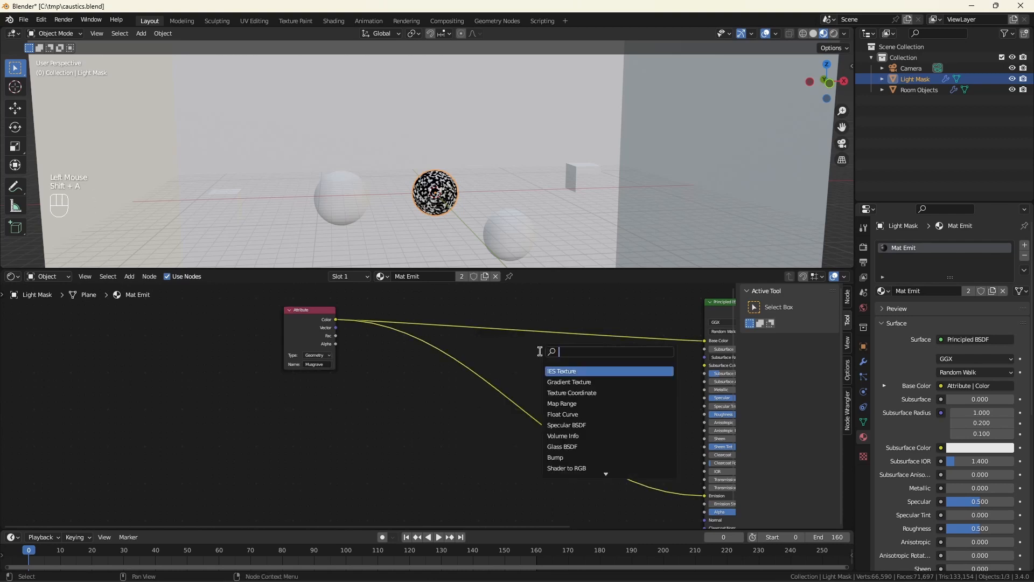
{"action": "type", "text": "ramp"}
{"action": "left_click", "coordinate": [572, 371]}
{"action": "left_click", "coordinate": [563, 310]}
{"action": "scroll", "coordinate": [652, 320], "scroll_direction": "up", "scroll_amount": 4}
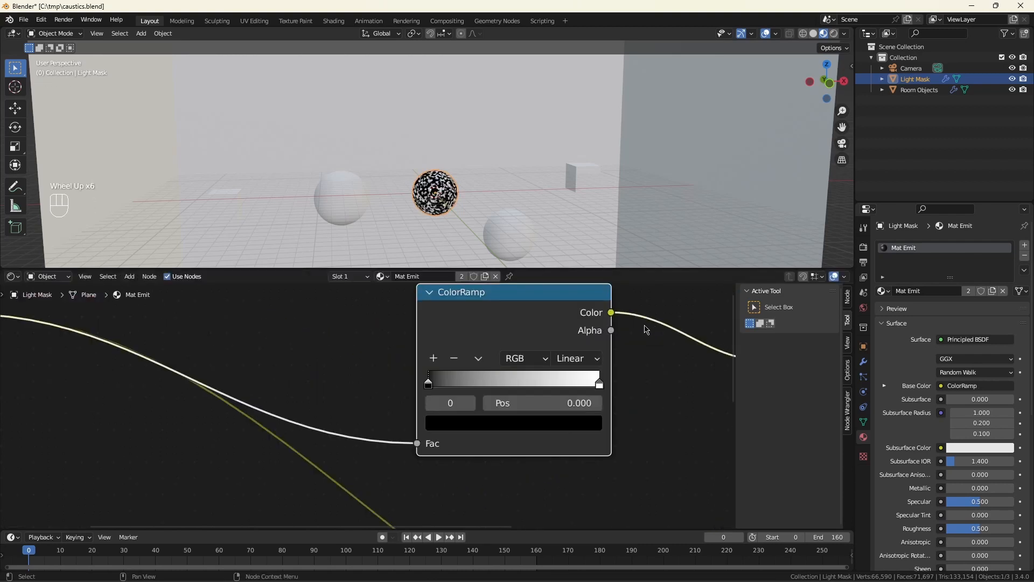
- Color the ramp's first stop dark blue with hue 0.667, saturation 1 and value 0.209
{"action": "left_click", "coordinate": [429, 383]}
{"action": "left_click", "coordinate": [428, 387]}
{"action": "left_click", "coordinate": [458, 423]}
{"action": "left_click_drag", "start_coordinate": [564, 296], "coordinate": [562, 250]}
{"action": "left_click_drag", "start_coordinate": [497, 249], "coordinate": [547, 221]}
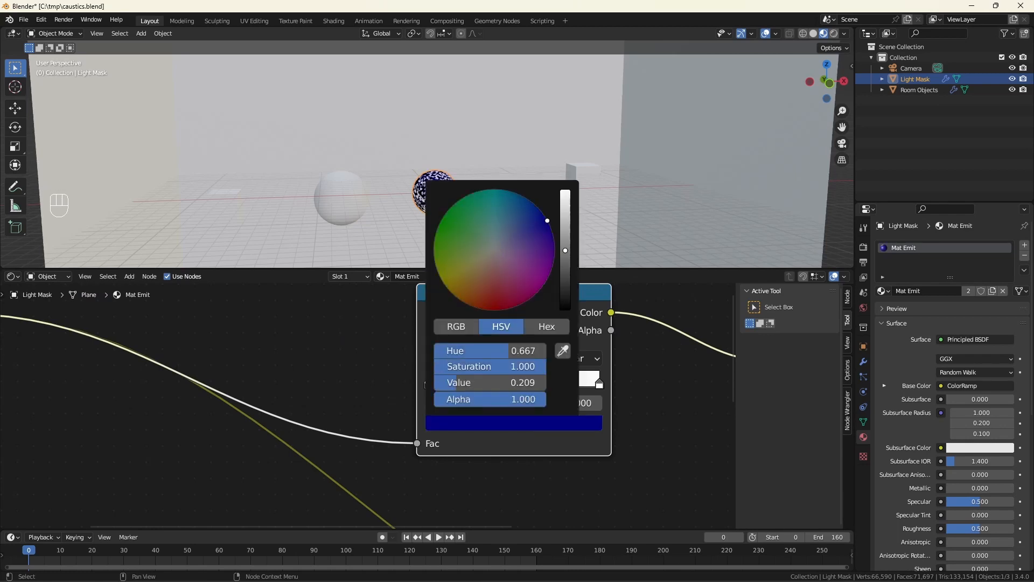
- Add a ColorRamp stop, move it slightly before the middle of the ramp, and color it bright red
{"action": "left_click", "coordinate": [432, 358]}
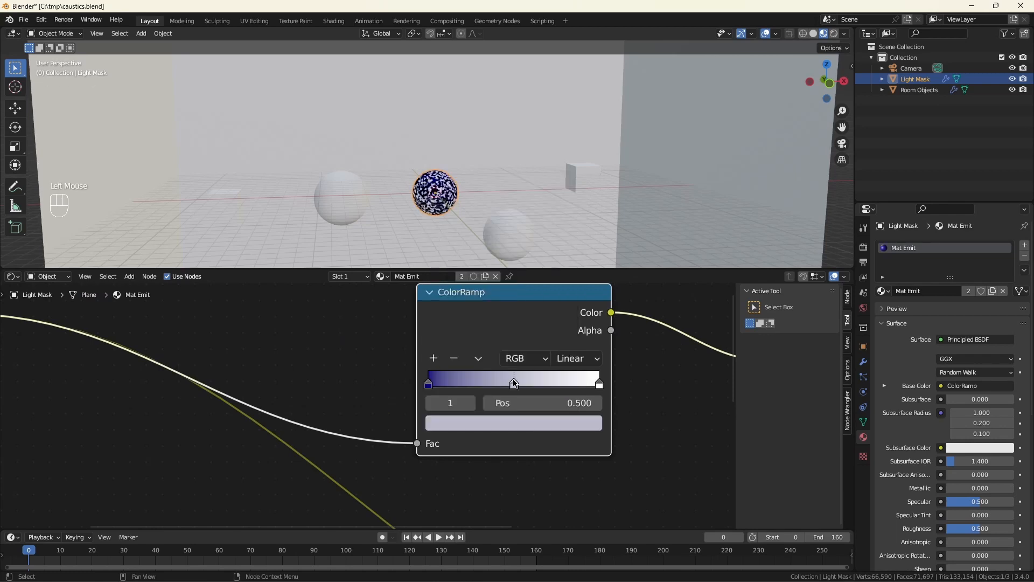
{"action": "left_click_drag", "start_coordinate": [514, 383], "coordinate": [502, 383]}
{"action": "left_click", "coordinate": [501, 423]}
{"action": "left_click", "coordinate": [500, 310]}
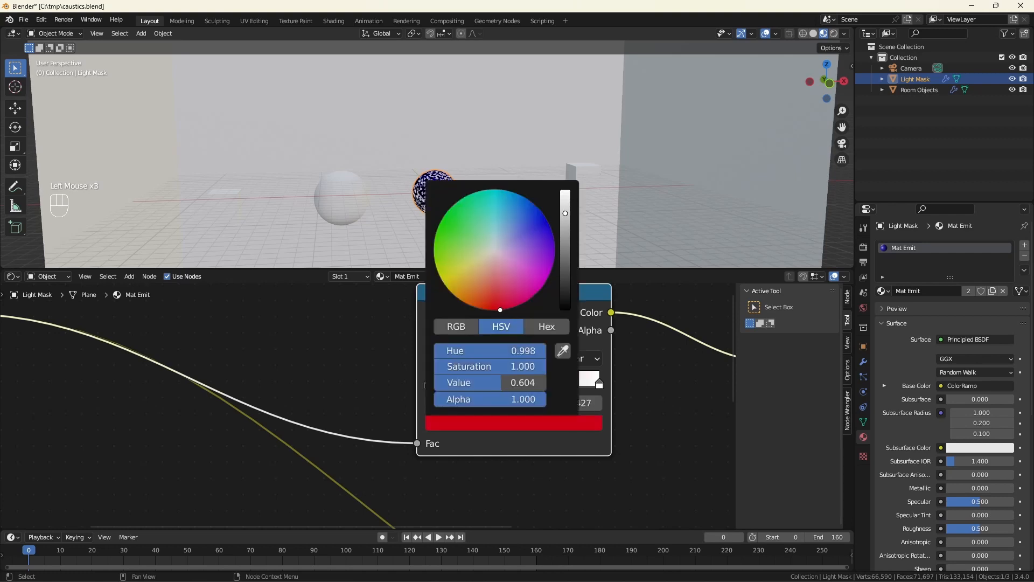
{"action": "left_click_drag", "start_coordinate": [500, 309], "coordinate": [493, 310]}
{"action": "left_click_drag", "start_coordinate": [565, 213], "coordinate": [564, 207]}
- Add another ColorRamp stop at position 0.623, after the red one, and color it bright yellow
{"action": "left_click", "coordinate": [434, 359]}
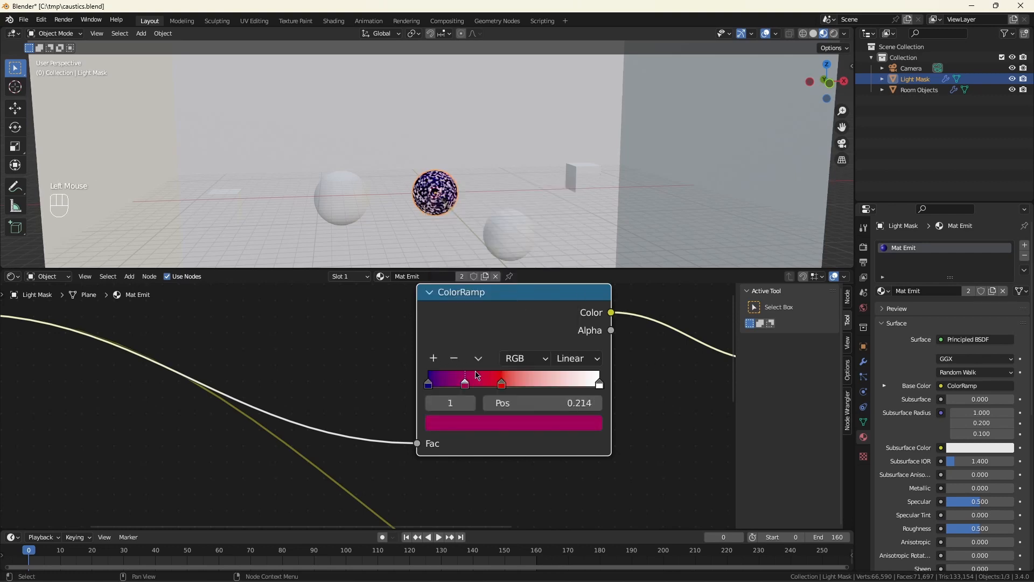
{"action": "left_click_drag", "start_coordinate": [477, 375], "coordinate": [538, 384]}
{"action": "left_click", "coordinate": [546, 426]}
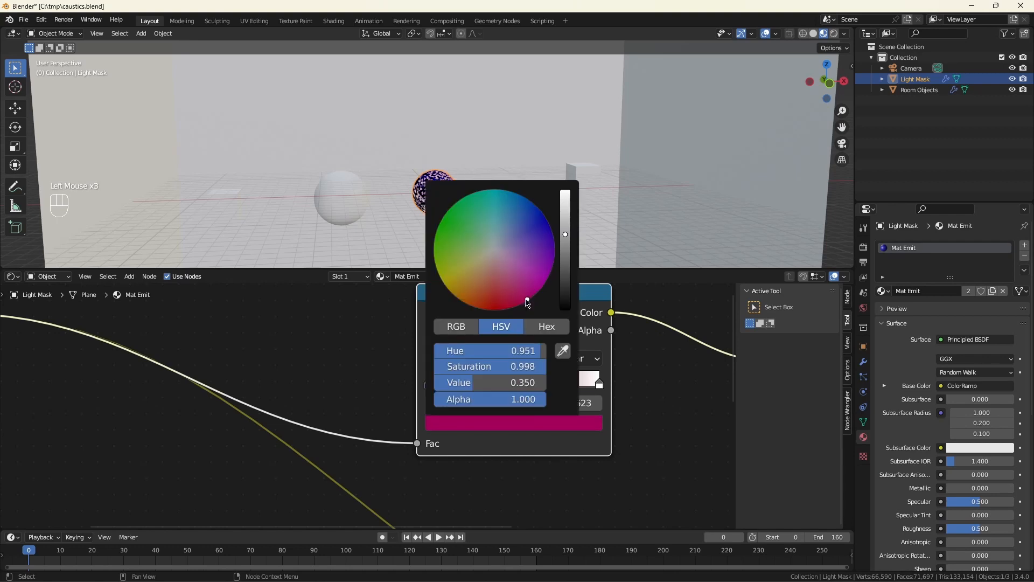
{"action": "left_click_drag", "start_coordinate": [527, 304], "coordinate": [447, 289]}
{"action": "left_click_drag", "start_coordinate": [565, 234], "coordinate": [566, 192]}
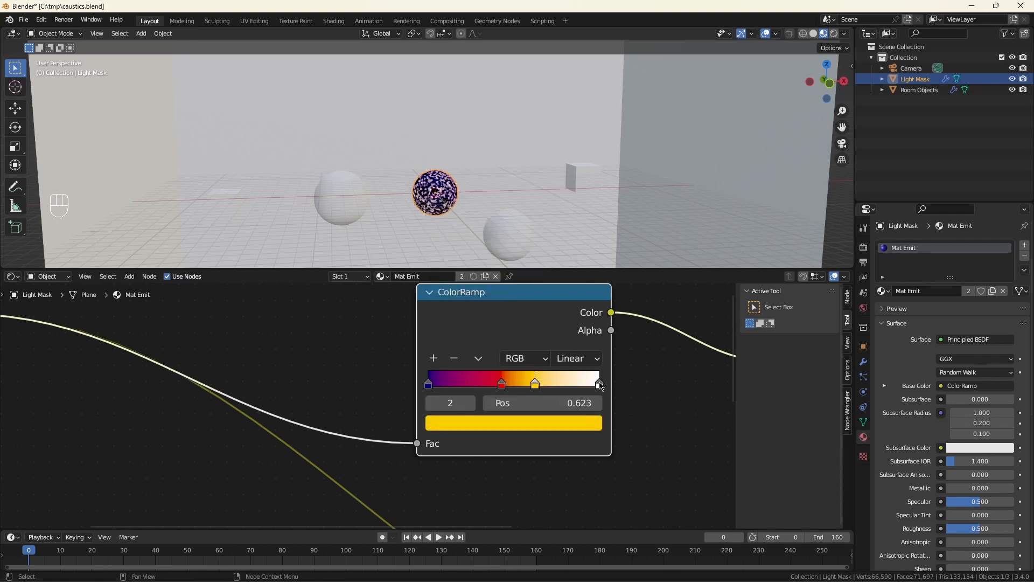
- Set the ramp to Constant interpolation, with the white stop at 0.982 and the yellow stop at 0.777
{"action": "left_click_drag", "start_coordinate": [600, 384], "coordinate": [596, 385]}
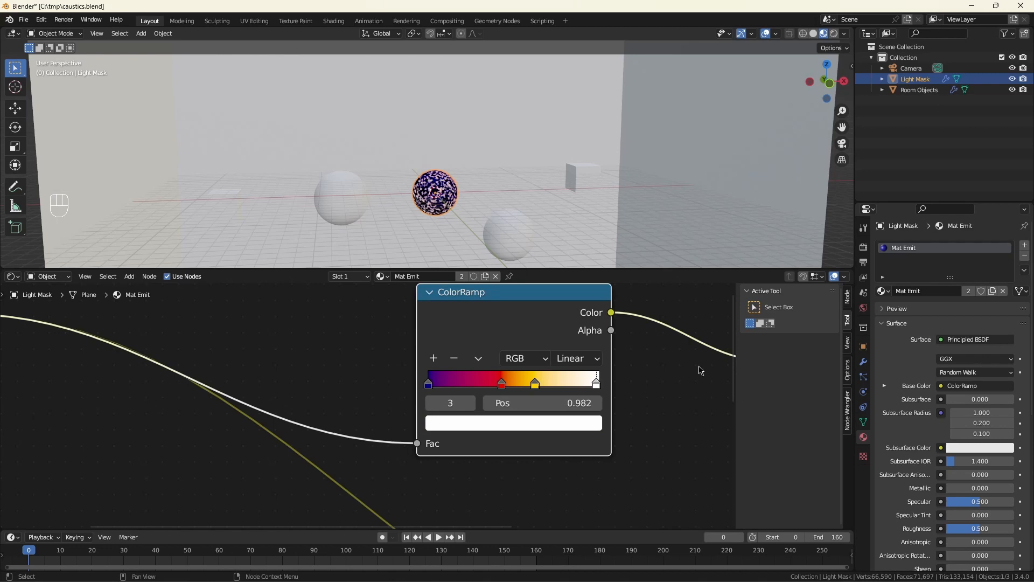
{"action": "left_click", "coordinate": [577, 359]}
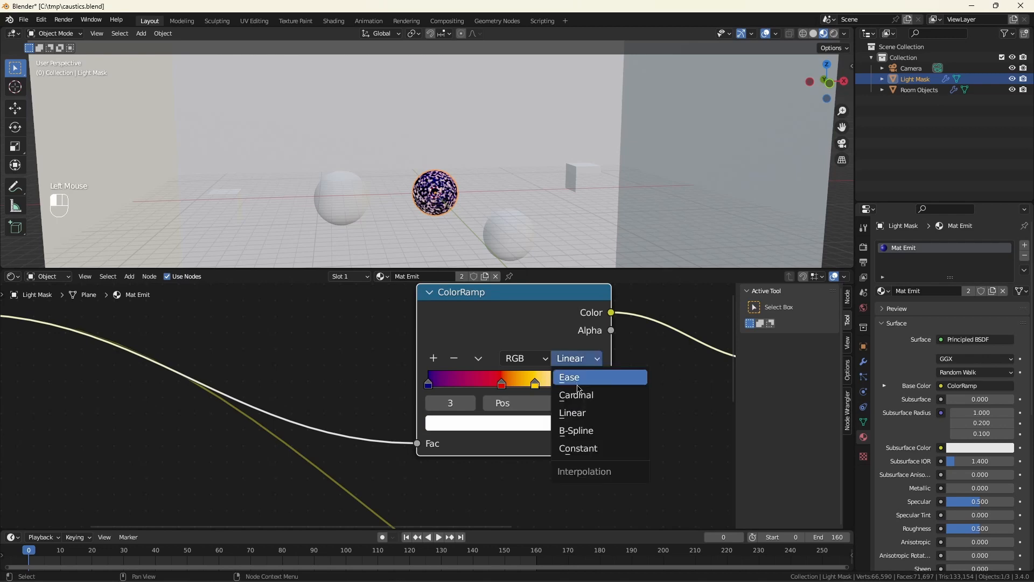
{"action": "left_click", "coordinate": [645, 431]}
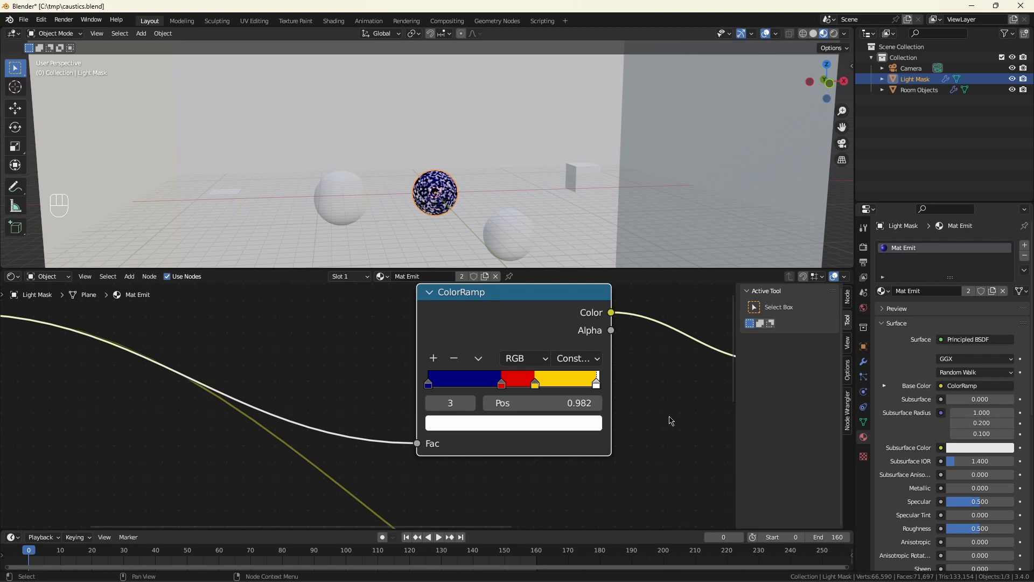
{"action": "left_click_drag", "start_coordinate": [535, 384], "coordinate": [562, 384]}
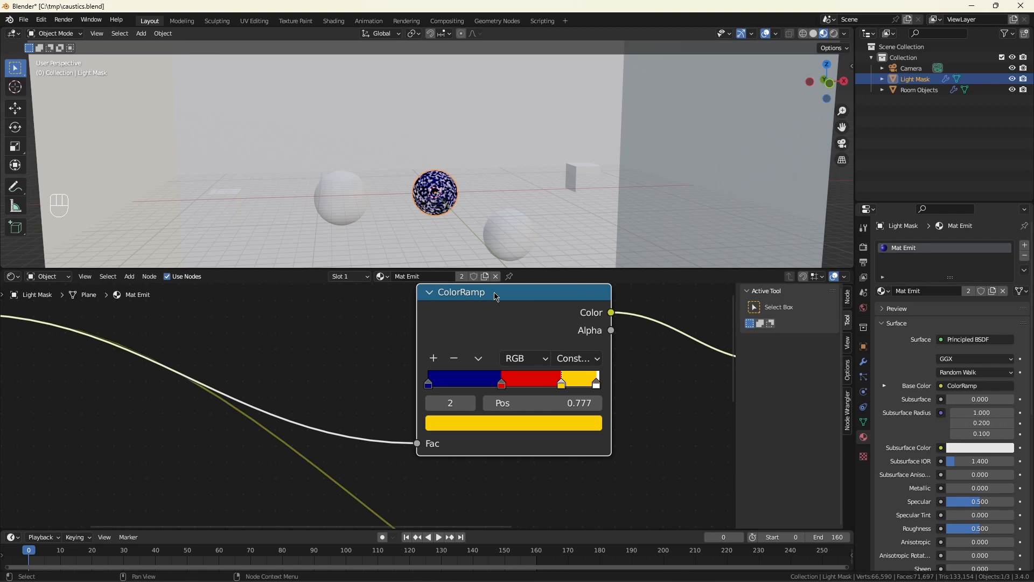
- Insert a Map Range node between the Attribute and ColorRamp nodes and set its From Max to 0.5
{"action": "scroll", "coordinate": [215, 430], "scroll_direction": "down", "scroll_amount": 1}
{"action": "middle_click_drag", "start_coordinate": [180, 430], "coordinate": [252, 463]}
{"action": "key", "text": "shift+a"}
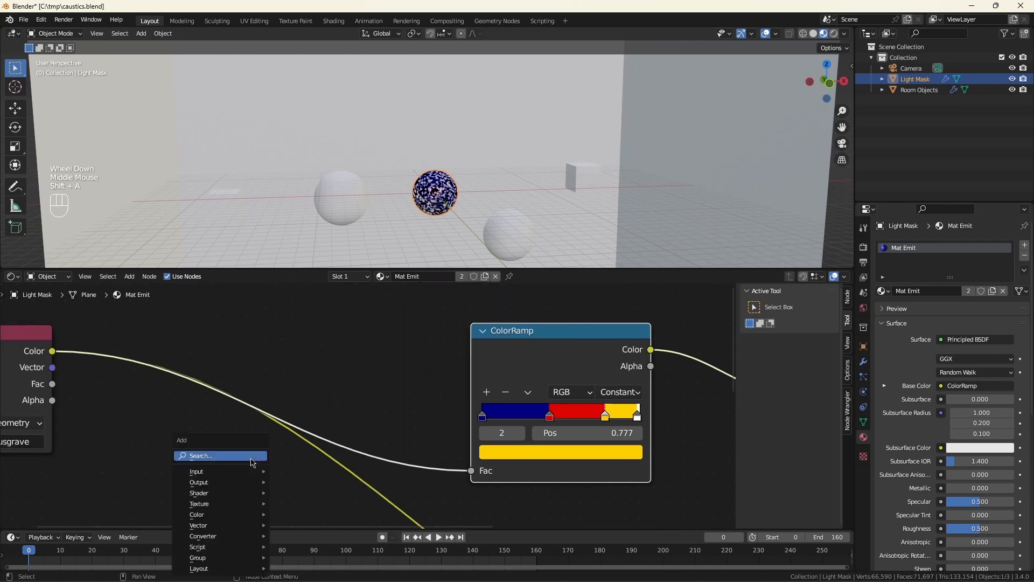
{"action": "type", "text": "map ra"}
{"action": "left_click", "coordinate": [293, 462]}
{"action": "left_click", "coordinate": [385, 316]}
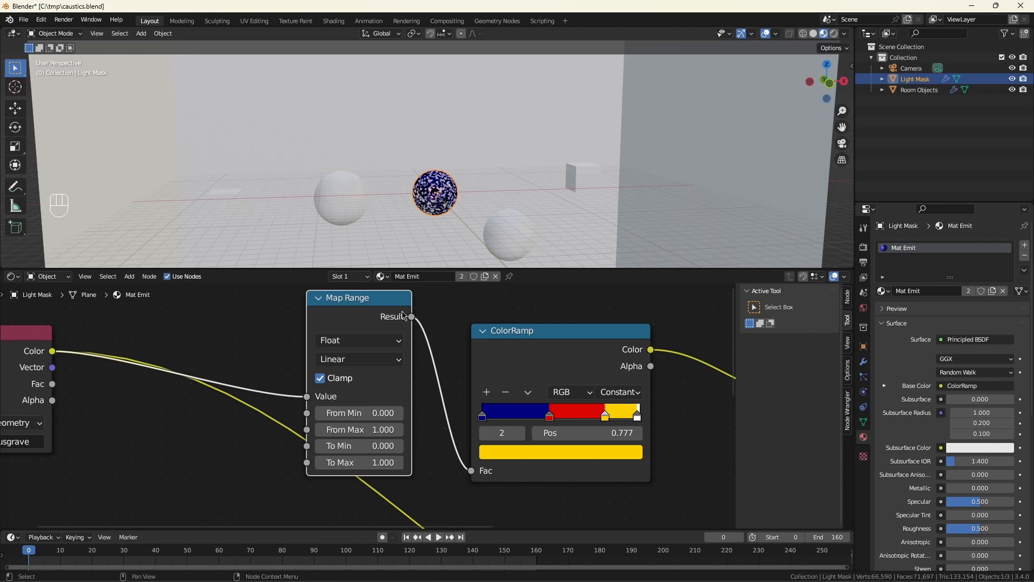
{"action": "left_click", "coordinate": [380, 429]}
{"action": "type", "text": ".5"}
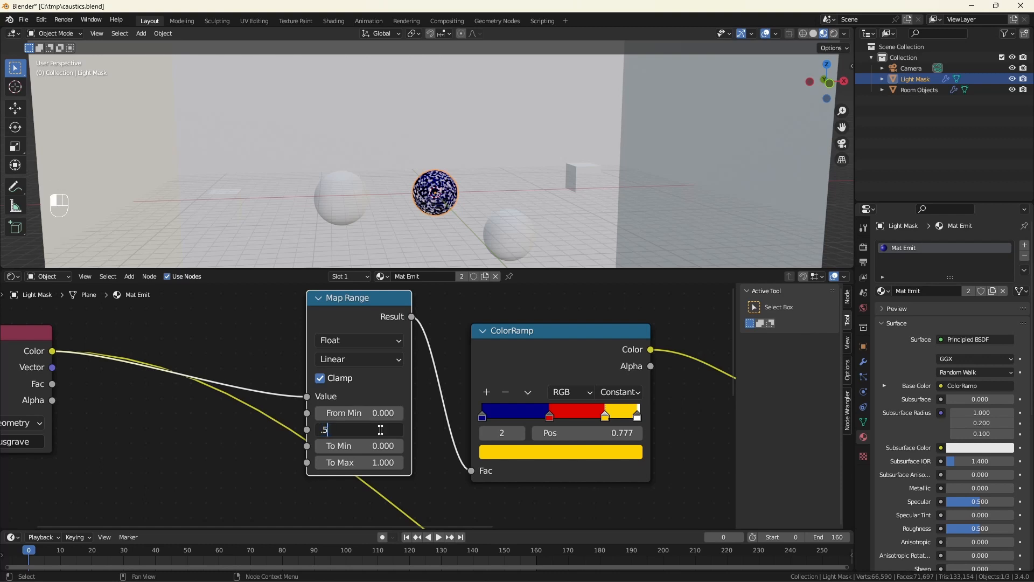
{"action": "key", "text": "Return"}
- Connect the ColorRamp color to the Principled BSDF's Emission input in place of the direct Attribute link
{"action": "scroll", "coordinate": [356, 372], "scroll_direction": "down", "scroll_amount": 5}
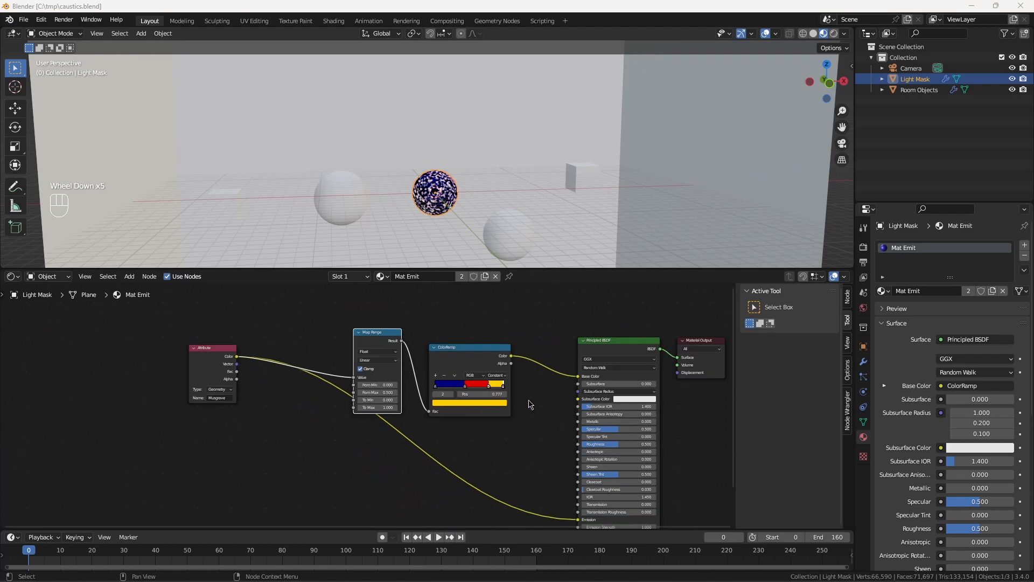
{"action": "left_click_drag", "start_coordinate": [511, 357], "coordinate": [578, 459]}
{"action": "scroll", "coordinate": [437, 195], "scroll_direction": "up", "scroll_amount": 6}
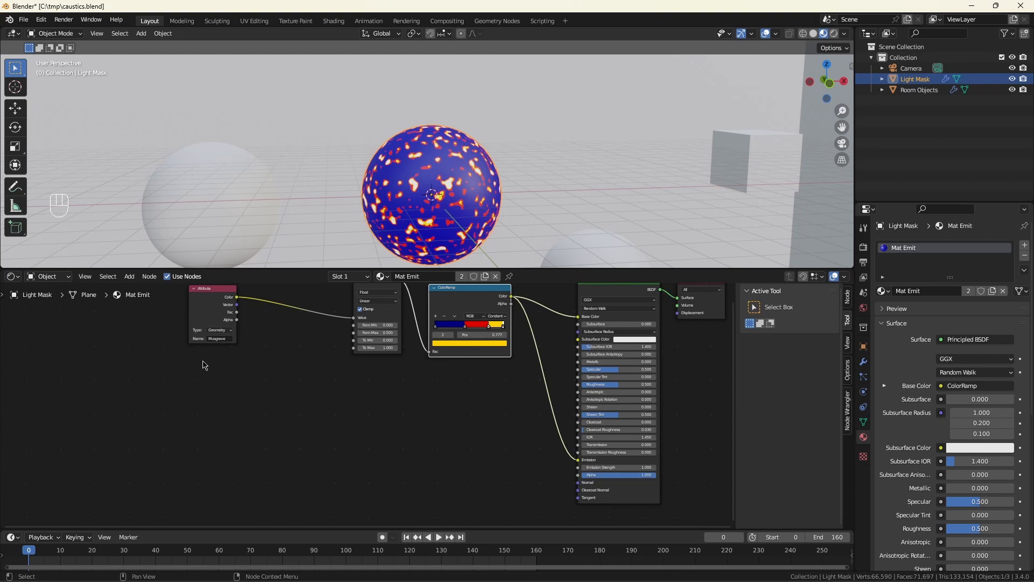
- Connect the Attribute node's Fac to the Principled BSDF's Emission Strength and insert a Math node set to Power into that link
{"action": "left_click_drag", "start_coordinate": [237, 312], "coordinate": [302, 362]}
{"action": "left_click_drag", "start_coordinate": [332, 399], "coordinate": [581, 472]}
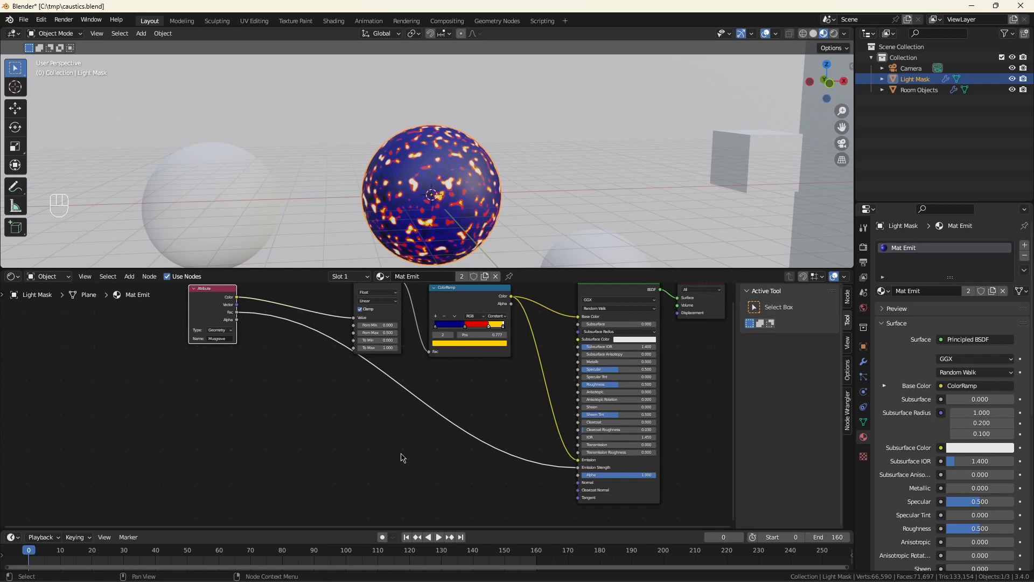
{"action": "key", "text": "shift+a"}
{"action": "type", "text": "math"}
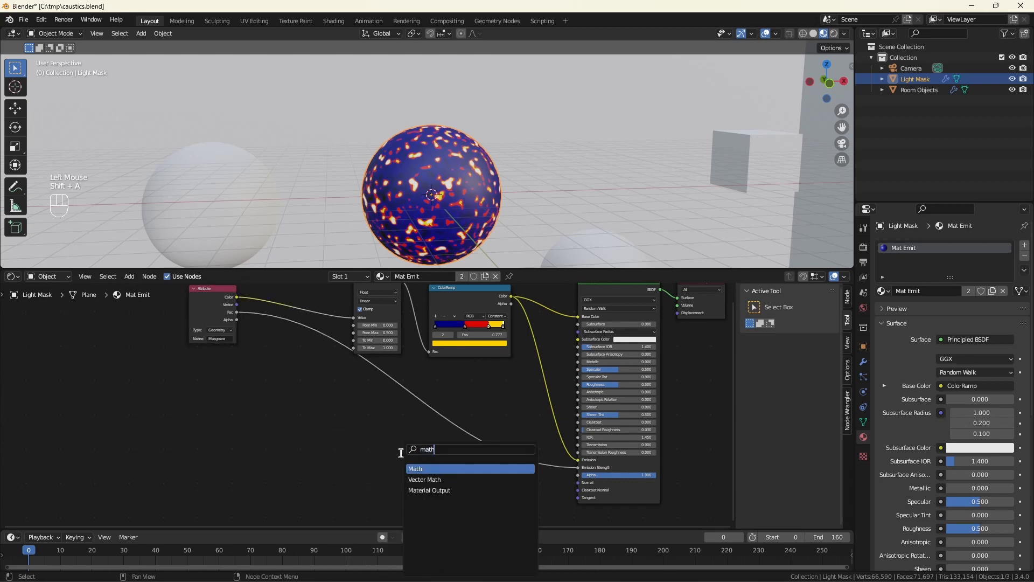
{"action": "key", "text": "Return"}
{"action": "left_click", "coordinate": [450, 436]}
{"action": "left_click", "coordinate": [451, 432]}
{"action": "left_click", "coordinate": [442, 491]}
{"action": "scroll", "coordinate": [434, 481], "scroll_direction": "up", "scroll_amount": 3}
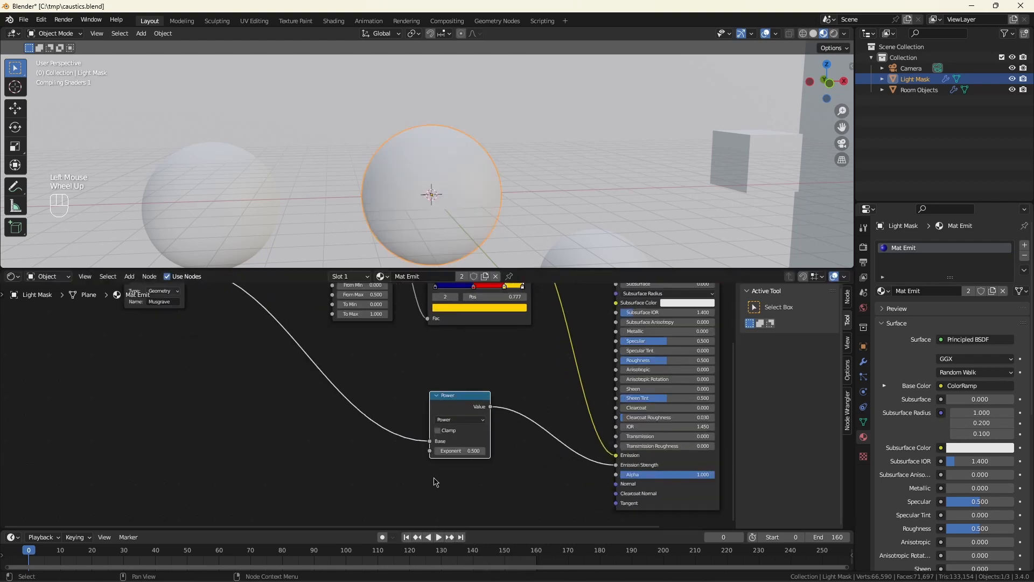
- Set the Power node's exponent to 0.167
{"action": "left_click", "coordinate": [481, 439]}
{"action": "type", "text": "1/6"}
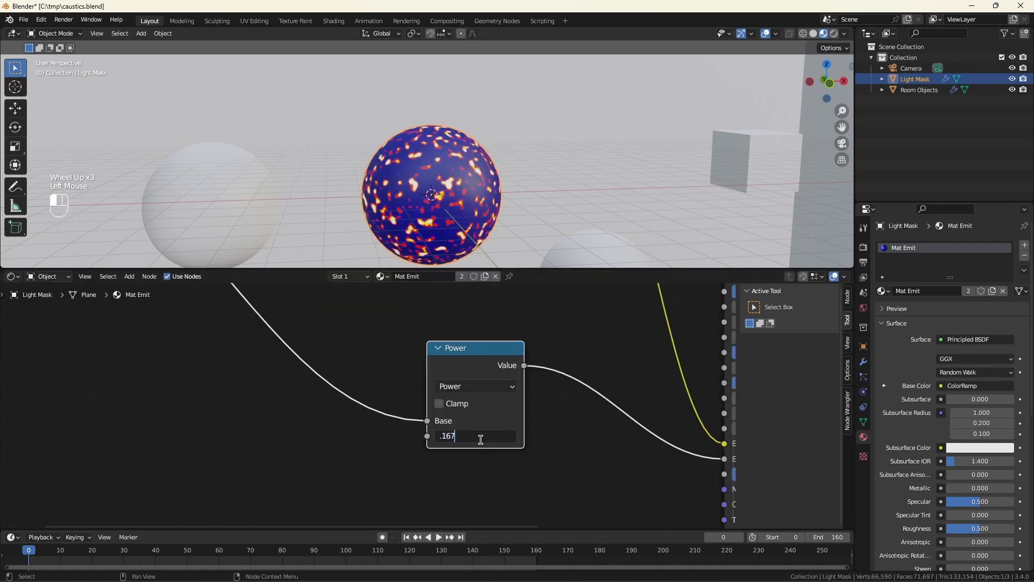
{"action": "key", "text": "Return"}
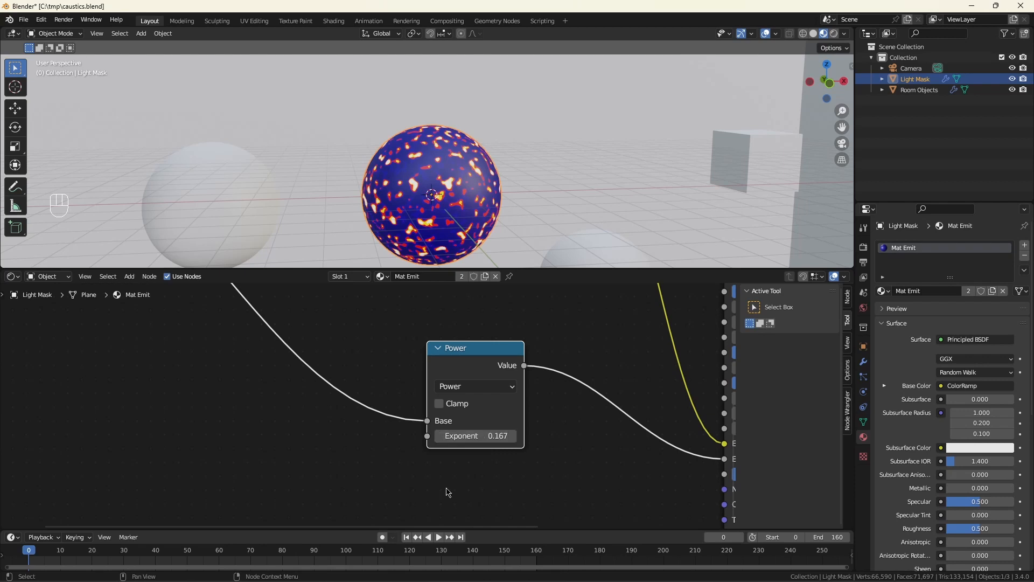
- Switch the node area to the Light Mask geometry nodes and move Group Output away from Set Material to make room
{"action": "left_click", "coordinate": [13, 277]}
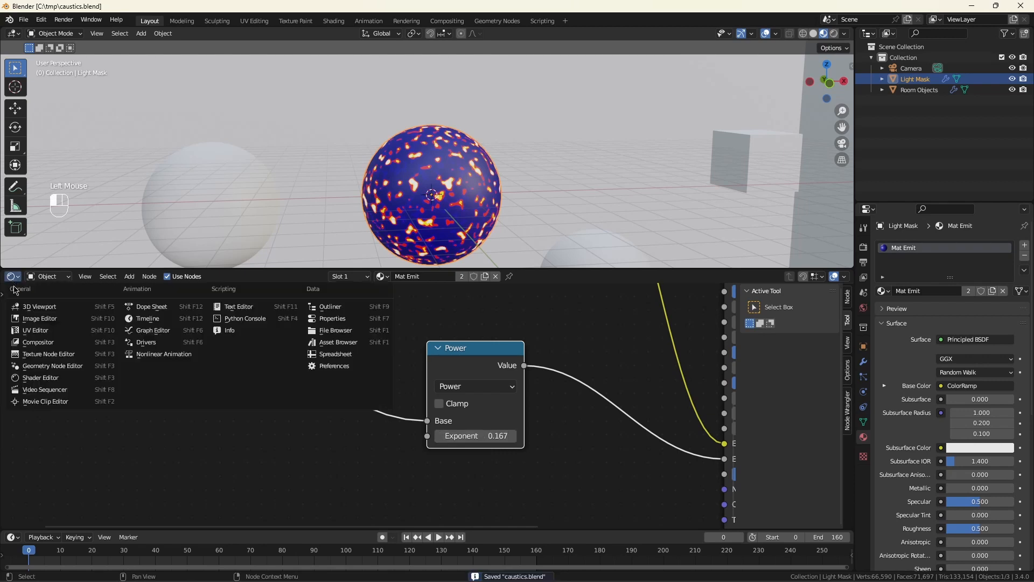
{"action": "left_click", "coordinate": [49, 366]}
{"action": "scroll", "coordinate": [488, 437], "scroll_direction": "down", "scroll_amount": 5}
{"action": "middle_click_drag", "start_coordinate": [583, 410], "coordinate": [508, 390]}
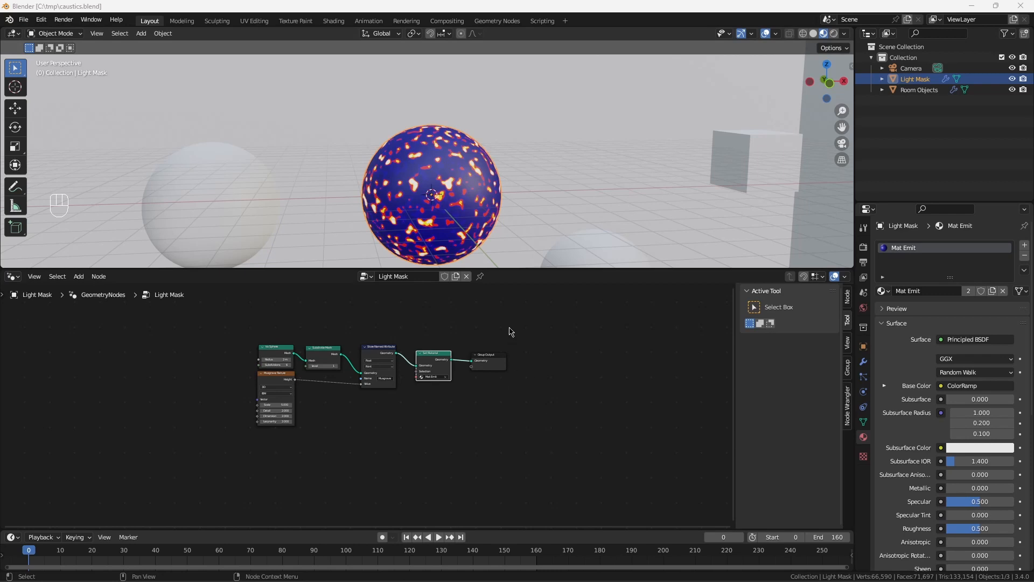
{"action": "scroll", "coordinate": [509, 328], "scroll_direction": "up", "scroll_amount": 8}
{"action": "left_click_drag", "start_coordinate": [469, 387], "coordinate": [547, 406]}
{"action": "left_click", "coordinate": [477, 488]}
- Insert a Store Named Attribute node between Set Material and Group Output and name its attribute "Sphere Normal"
{"action": "key", "text": "shift+a"}
{"action": "type", "text": "s"}
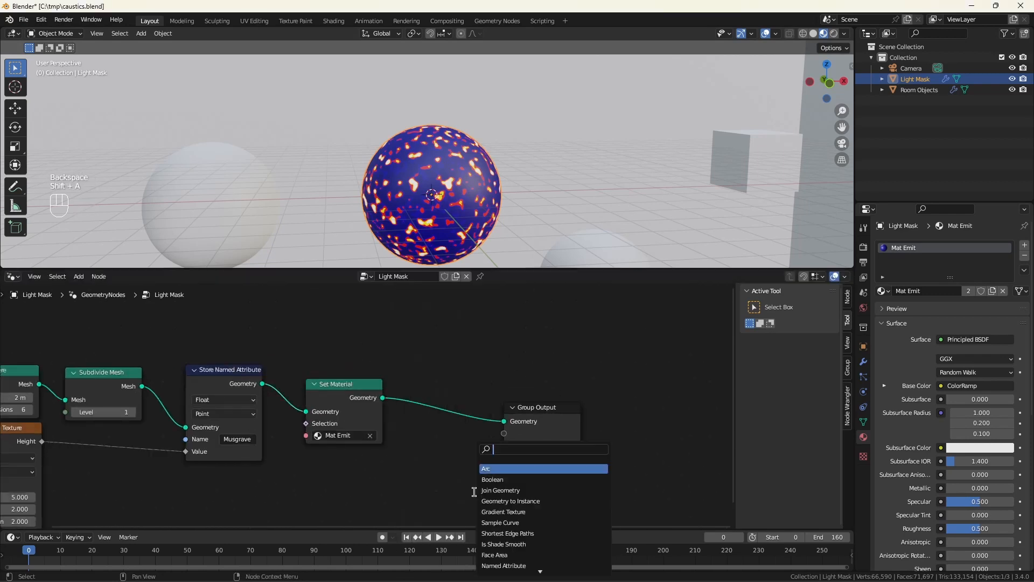
{"action": "type", "text": "store"}
{"action": "left_click", "coordinate": [515, 492]}
{"action": "left_click", "coordinate": [470, 408]}
{"action": "left_click", "coordinate": [476, 450]}
{"action": "type", "text": "Sphere Norm"}
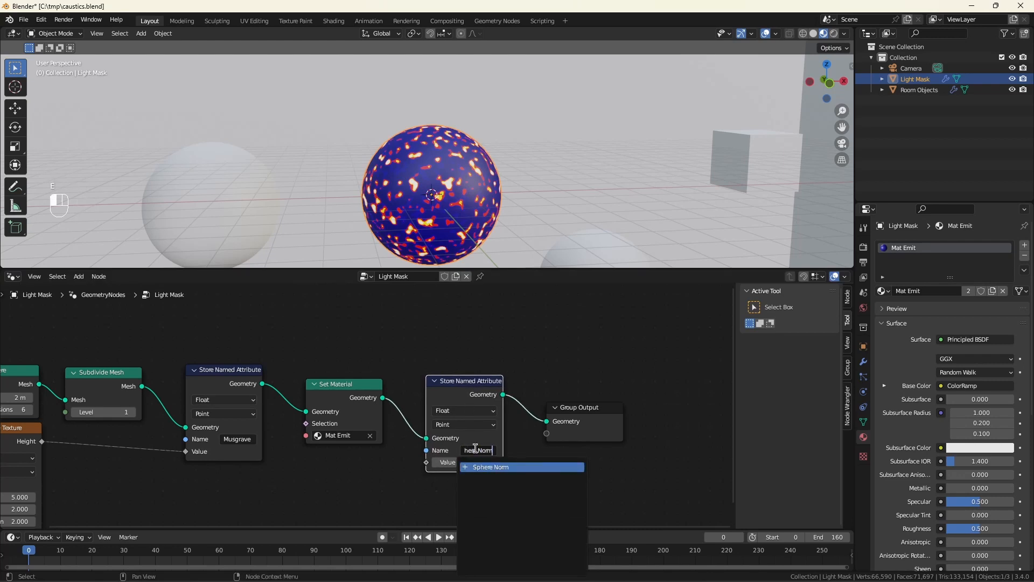
{"action": "key", "text": "Return"}
- Feed a new Normal node into the Value input of the Sphere Normal attribute node
{"action": "left_click_drag", "start_coordinate": [424, 462], "coordinate": [388, 462]}
{"action": "type", "text": "no"}
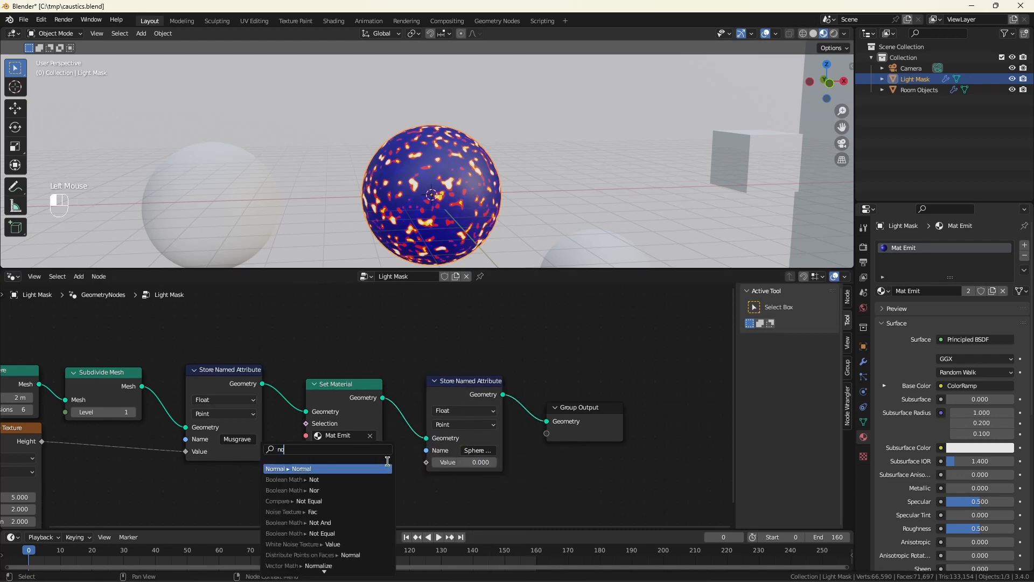
{"action": "key", "text": "Return"}
{"action": "left_click", "coordinate": [386, 465]}
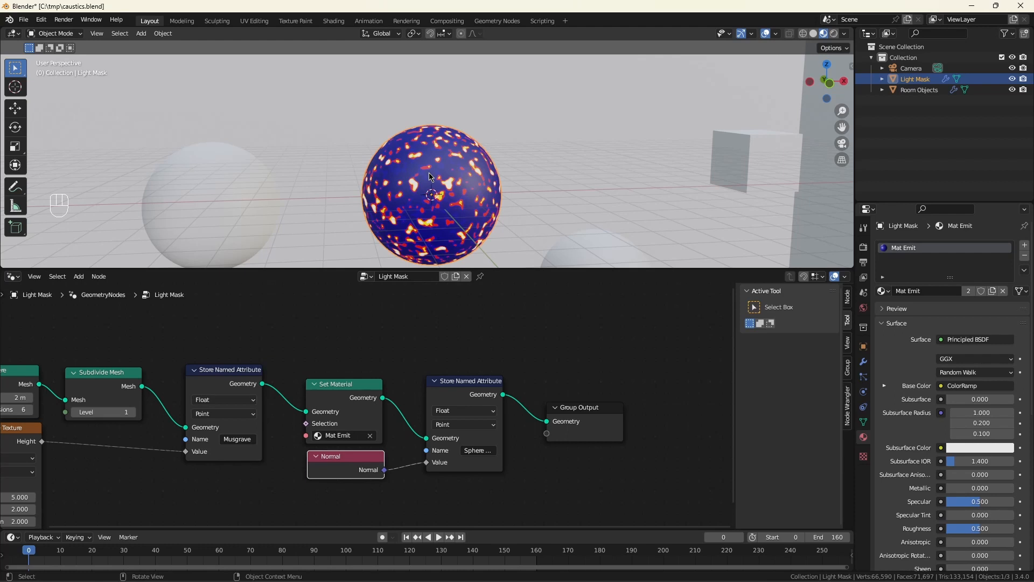
- Add a Raycast node below the Sphere Normal Store Named Attribute node
{"action": "scroll", "coordinate": [430, 176], "scroll_direction": "down", "scroll_amount": 3}
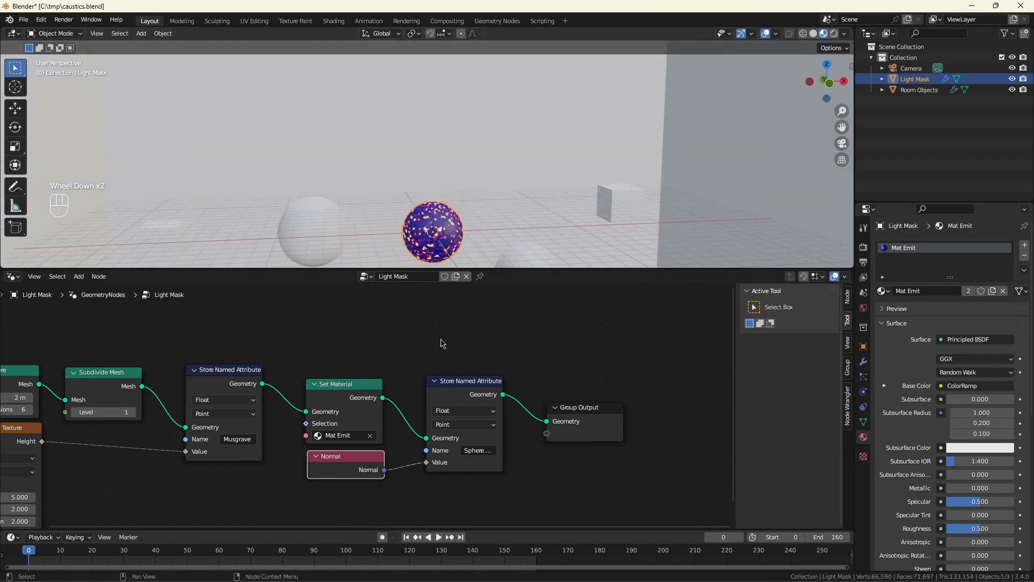
{"action": "scroll", "coordinate": [478, 446], "scroll_direction": "down", "scroll_amount": 5}
{"action": "scroll", "coordinate": [473, 408], "scroll_direction": "up", "scroll_amount": 4}
{"action": "key", "text": "shift+a"}
{"action": "type", "text": "rayca"}
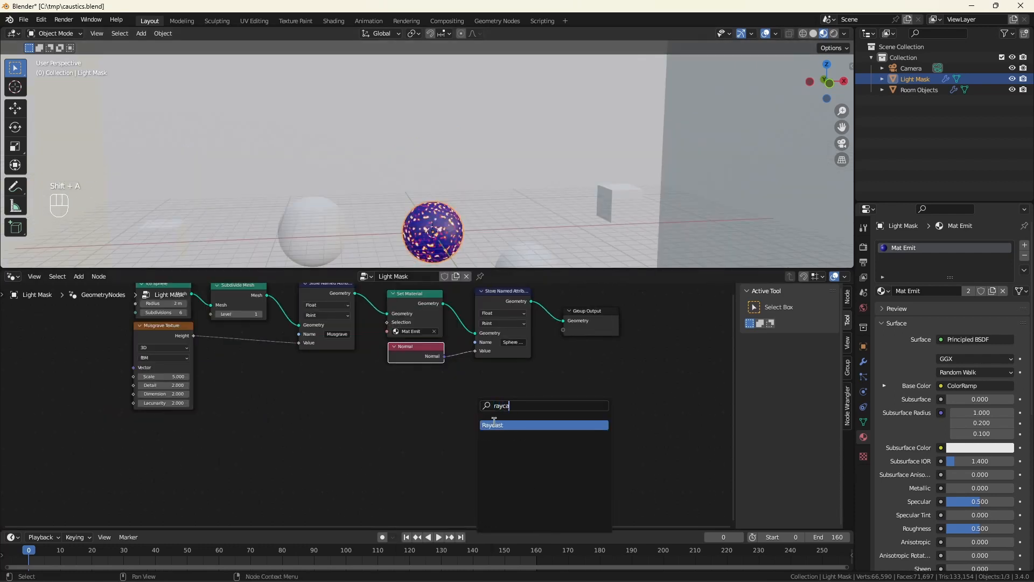
{"action": "key", "text": "Return"}
{"action": "left_click", "coordinate": [499, 396]}
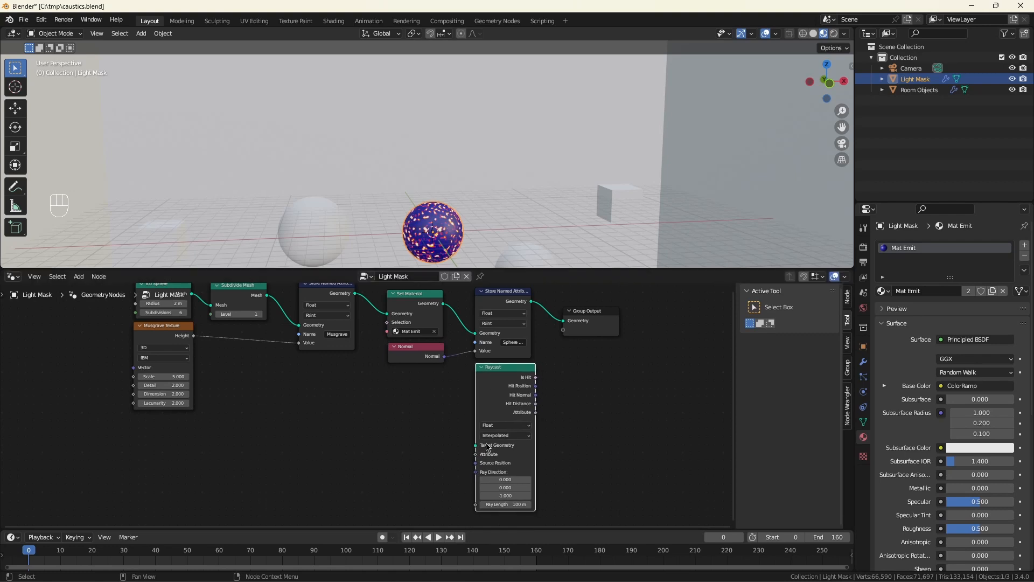
- Bring Room Objects into the node tree as an Object Info node and link its Geometry to the Raycast's Target Geometry
{"action": "left_click", "coordinate": [922, 93]}
{"action": "left_click_drag", "start_coordinate": [921, 93], "coordinate": [500, 443]}
{"action": "left_click", "coordinate": [370, 400]}
{"action": "scroll", "coordinate": [406, 452], "scroll_direction": "up", "scroll_amount": 2}
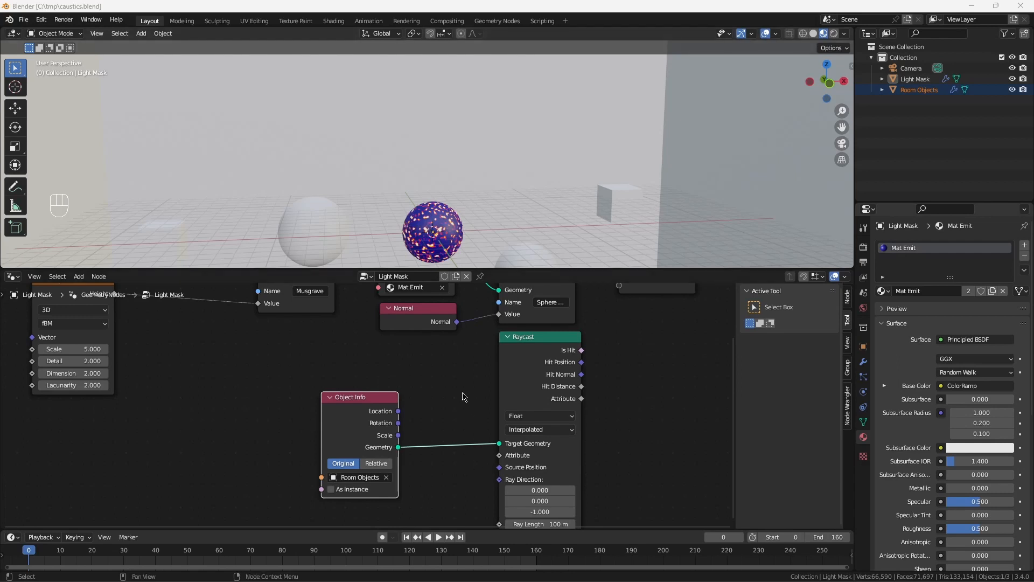
- Widen the Sphere Normal attribute node, set its data type to Vector and reconnect the Normal output to its Value
{"action": "middle_click_drag", "start_coordinate": [467, 344], "coordinate": [466, 407]}
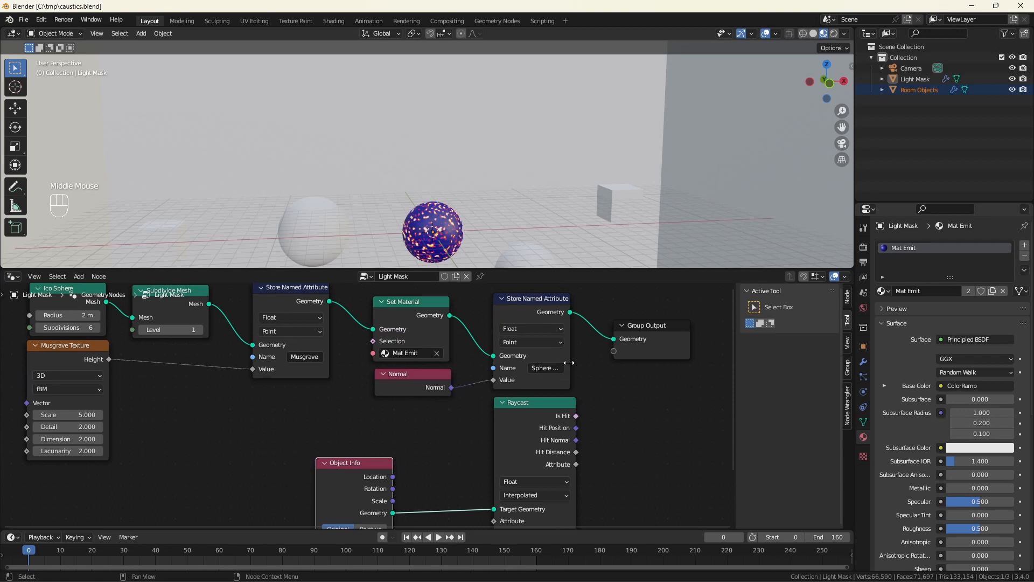
{"action": "left_click_drag", "start_coordinate": [569, 357], "coordinate": [599, 356]}
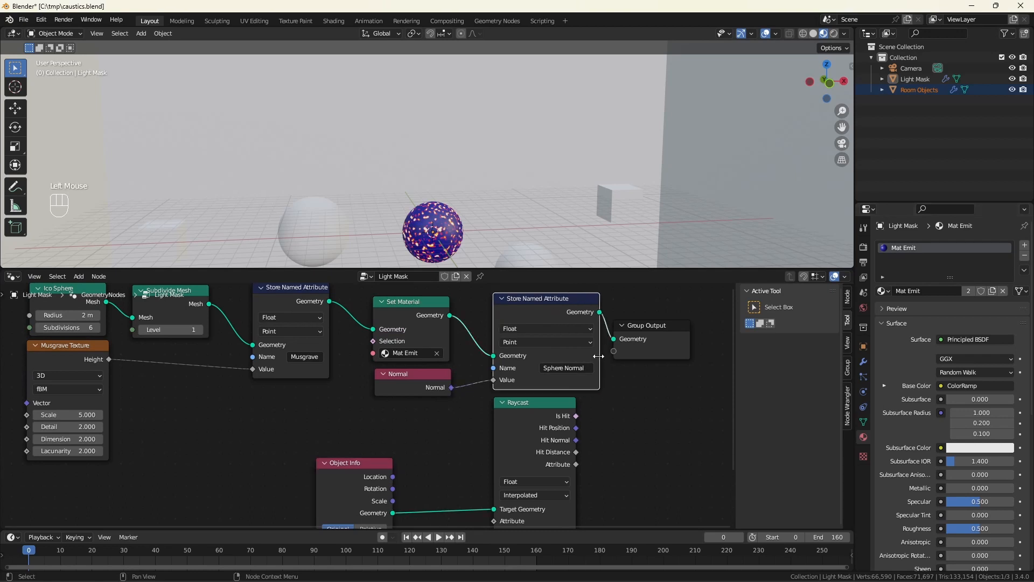
{"action": "left_click", "coordinate": [539, 329]}
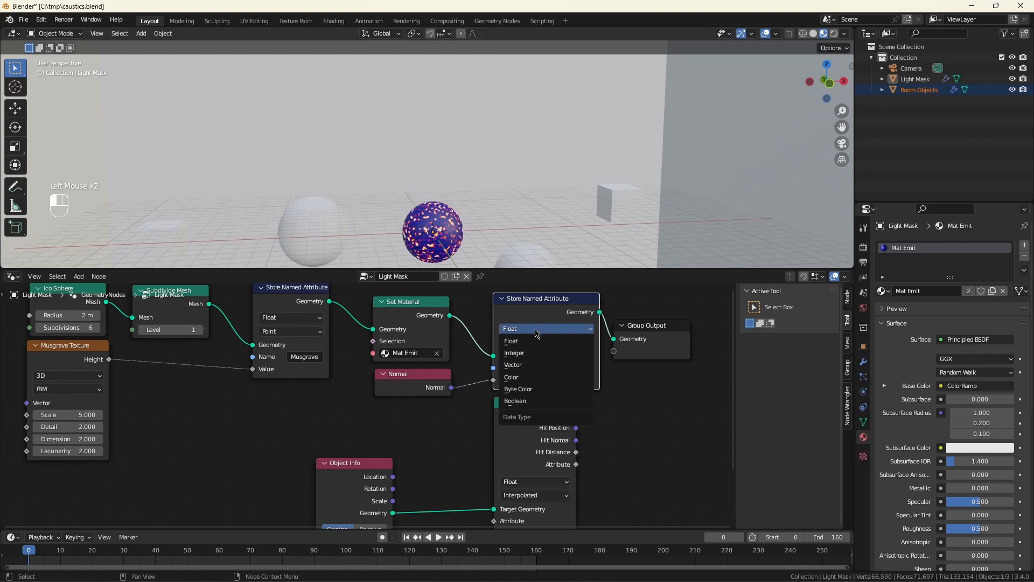
{"action": "left_click", "coordinate": [531, 365]}
{"action": "left_click_drag", "start_coordinate": [451, 388], "coordinate": [499, 379]}
{"action": "scroll", "coordinate": [570, 345], "scroll_direction": "down", "scroll_amount": 2}
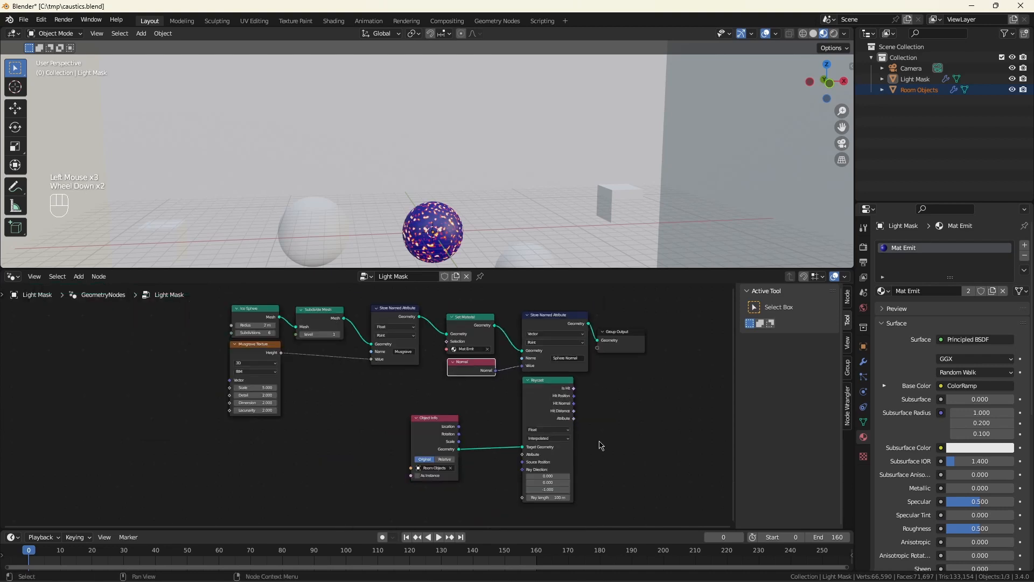
- Feed the Raycast's Ray Direction from a new Named Attribute node of type Vector that reads "Sphere Normal"
{"action": "middle_click_drag", "start_coordinate": [470, 489], "coordinate": [473, 430]}
{"action": "scroll", "coordinate": [473, 430], "scroll_direction": "up", "scroll_amount": 2}
{"action": "left_click_drag", "start_coordinate": [549, 397], "coordinate": [519, 416]}
{"action": "type", "text": "name"}
{"action": "key", "text": "Return"}
{"action": "left_click", "coordinate": [452, 439]}
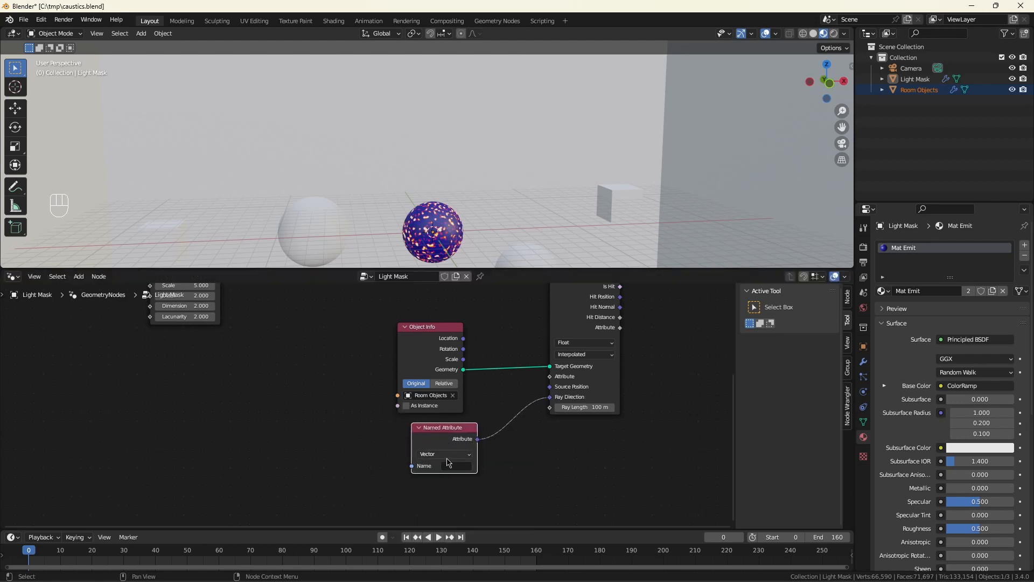
{"action": "left_click", "coordinate": [451, 466]}
{"action": "left_click", "coordinate": [465, 527]}
- Insert a Set Position node before a farther-spaced Group Output and drive its Position with the Raycast's Hit Position
{"action": "scroll", "coordinate": [474, 463], "scroll_direction": "down", "scroll_amount": 5}
{"action": "middle_click_drag", "start_coordinate": [501, 420], "coordinate": [416, 457]}
{"action": "left_click_drag", "start_coordinate": [531, 327], "coordinate": [704, 335]}
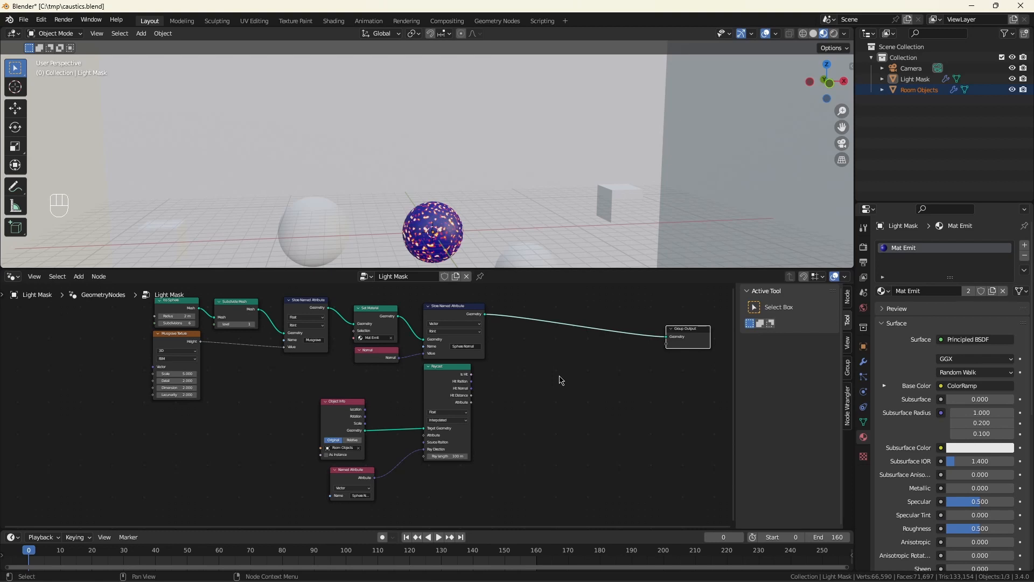
{"action": "key", "text": "shift+a"}
{"action": "type", "text": "set pos"}
{"action": "key", "text": "Return"}
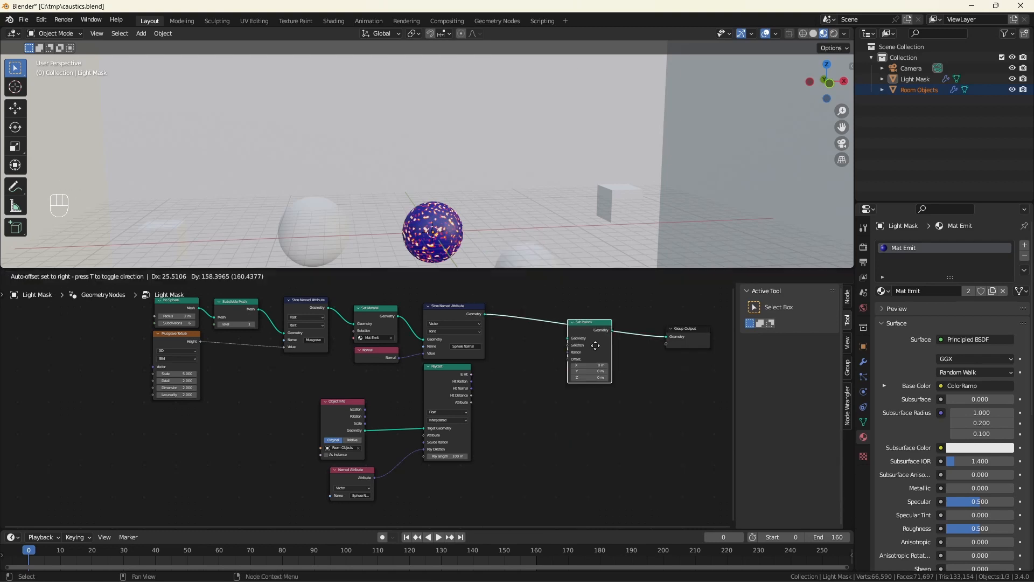
{"action": "left_click", "coordinate": [595, 318]}
{"action": "left_click_drag", "start_coordinate": [471, 381], "coordinate": [575, 336]}
{"action": "scroll", "coordinate": [539, 135], "scroll_direction": "down", "scroll_amount": 6}
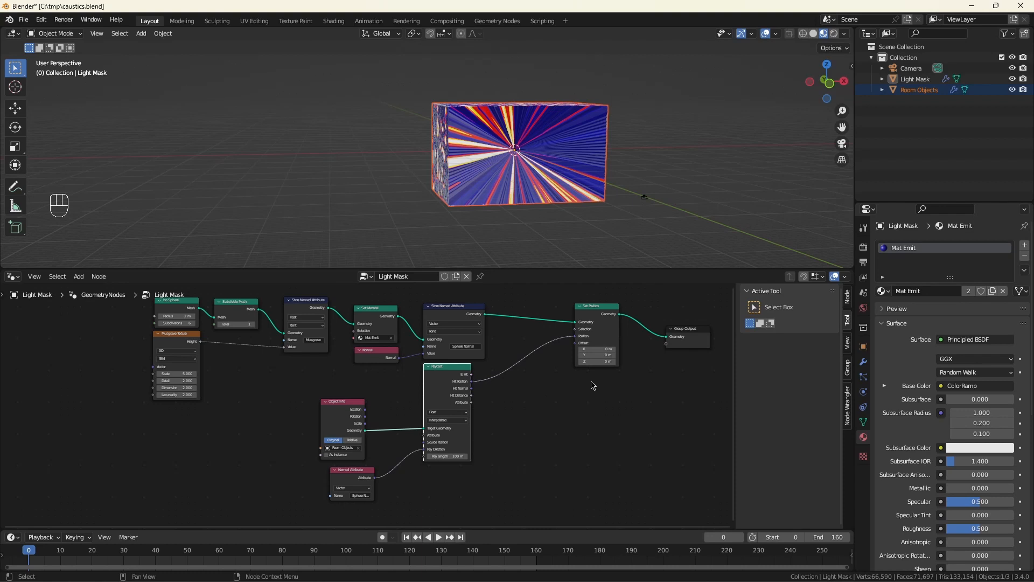
- Insert a Delete Geometry node between Set Position and Group Output
{"action": "middle_click_drag", "start_coordinate": [593, 386], "coordinate": [589, 393]}
{"action": "double_click", "coordinate": [578, 441]}
{"action": "key", "text": "shift+a"}
{"action": "left_click", "coordinate": [577, 436]}
{"action": "type", "text": "de"}
{"action": "left_click", "coordinate": [597, 452]}
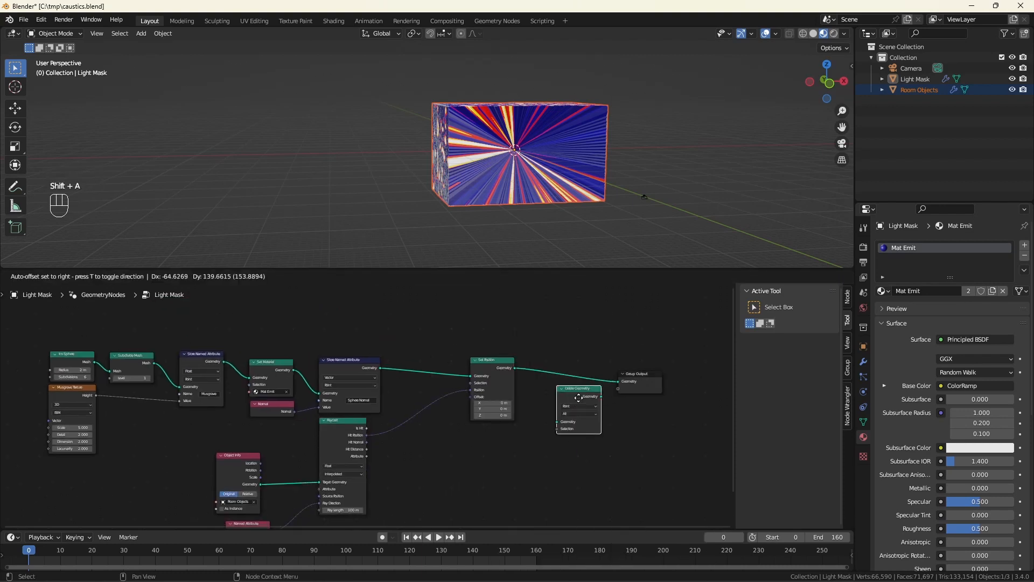
{"action": "left_click", "coordinate": [569, 380]}
{"action": "scroll", "coordinate": [498, 397], "scroll_direction": "up", "scroll_amount": 3}
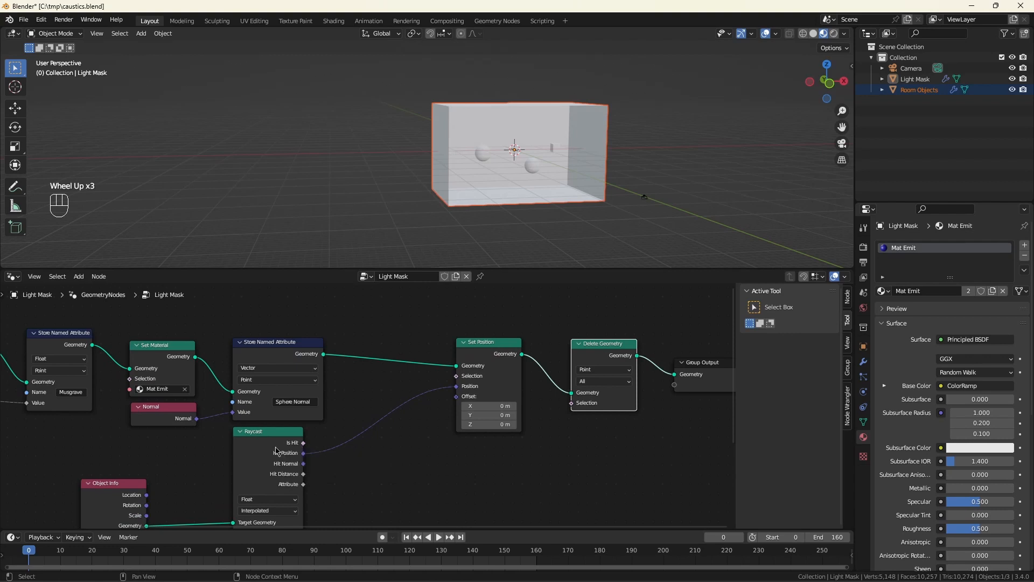
- Connect the Raycast's Is Hit through a Boolean Math Not node to Delete Geometry's Selection and inspect the projection in the room
{"action": "left_click_drag", "start_coordinate": [306, 445], "coordinate": [571, 403]}
{"action": "type", "text": "not"}
{"action": "key", "text": "Return"}
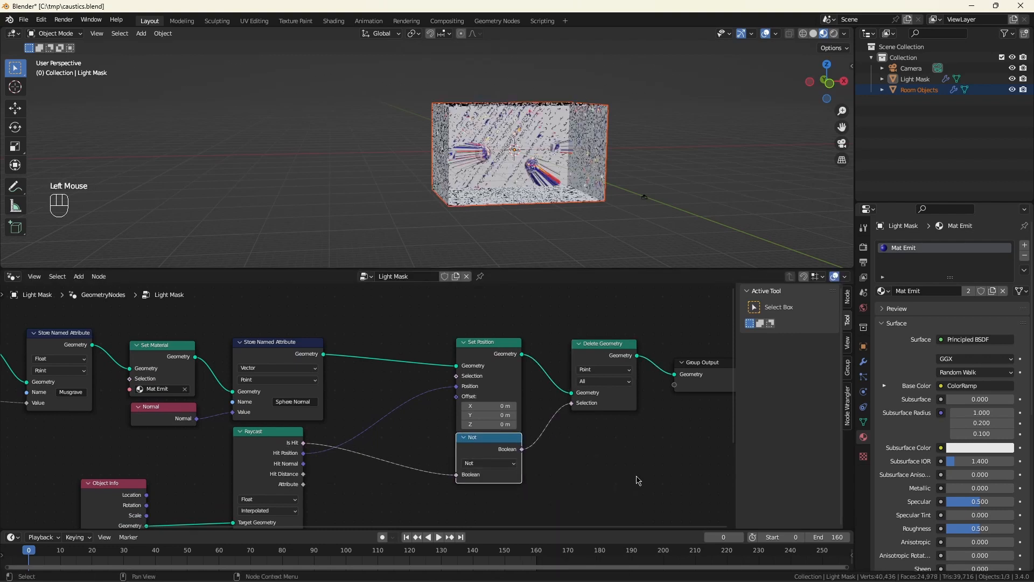
{"action": "scroll", "coordinate": [530, 156], "scroll_direction": "down", "scroll_amount": 1}
{"action": "scroll", "coordinate": [531, 156], "scroll_direction": "up", "scroll_amount": 1}
{"action": "scroll", "coordinate": [531, 156], "scroll_direction": "down", "scroll_amount": 1}
{"action": "middle_click_drag", "start_coordinate": [531, 156], "coordinate": [533, 156]}
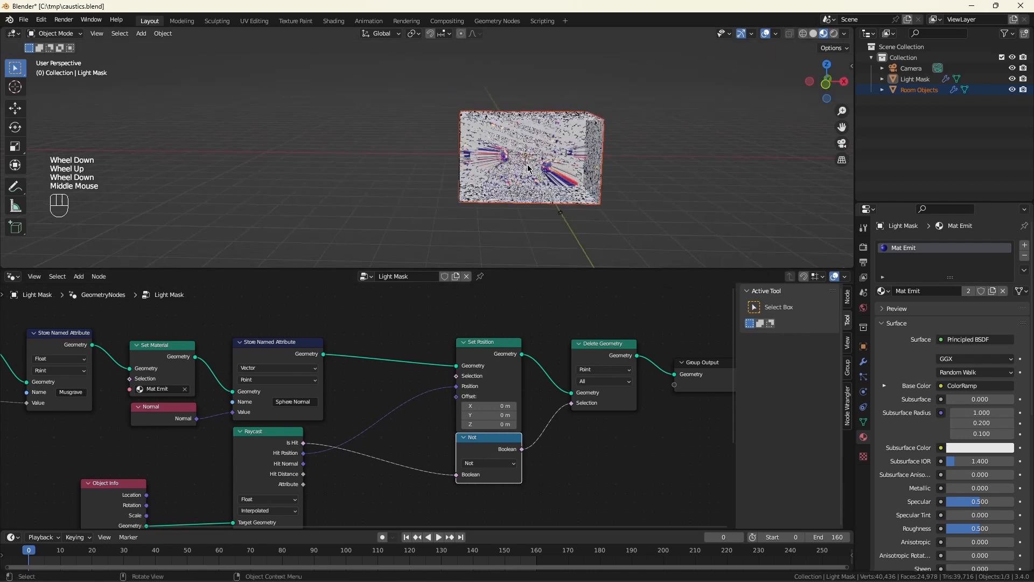
{"action": "scroll", "coordinate": [533, 156], "scroll_direction": "up", "scroll_amount": 2}
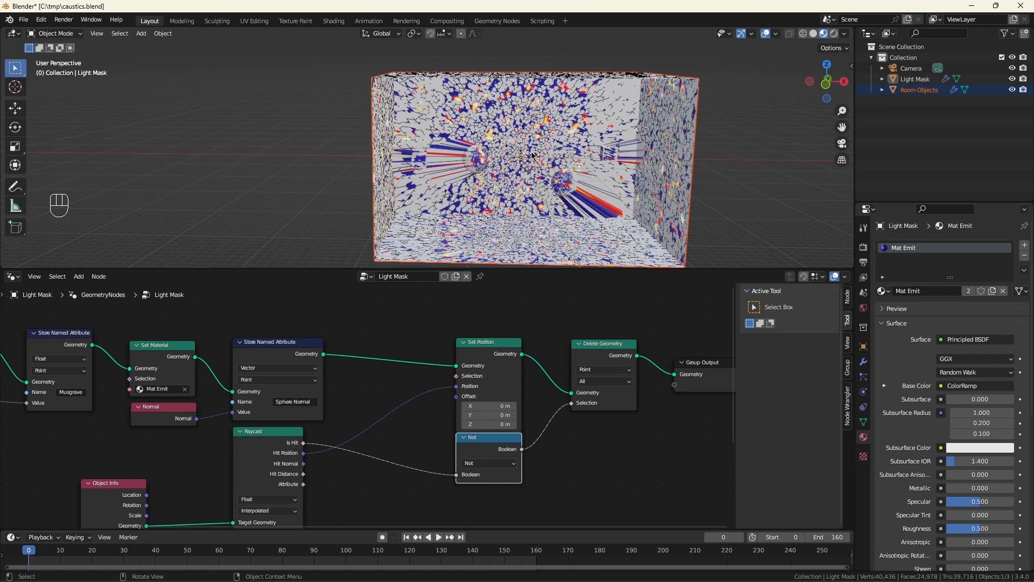
- Feed the Raycast's Hit Distance into a new Multiply math node with a factor of 0.980
{"action": "scroll", "coordinate": [328, 509], "scroll_direction": "down", "scroll_amount": 1}
{"action": "scroll", "coordinate": [329, 509], "scroll_direction": "up", "scroll_amount": 1}
{"action": "middle_click_drag", "start_coordinate": [329, 508], "coordinate": [369, 404]}
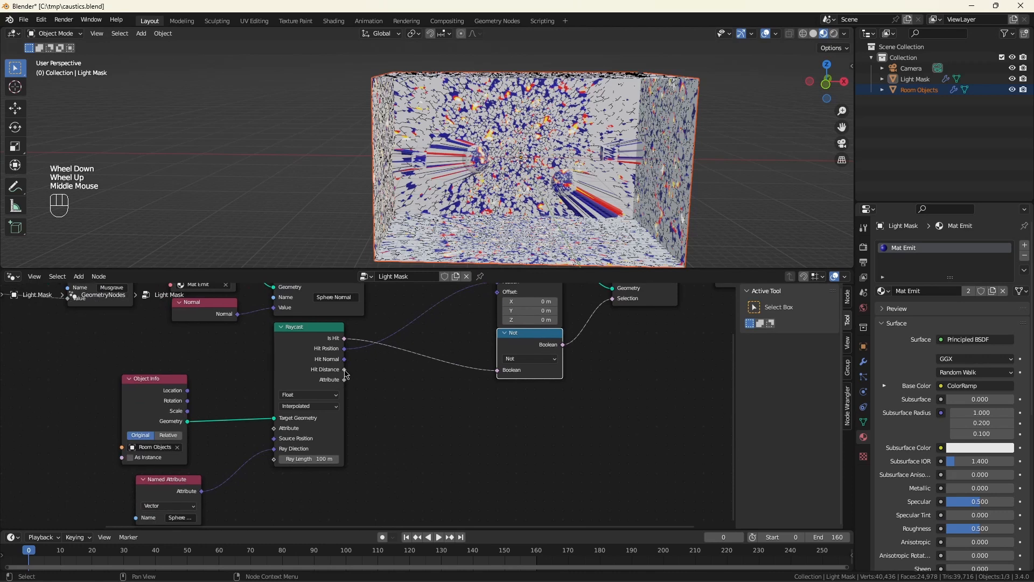
{"action": "left_click_drag", "start_coordinate": [345, 371], "coordinate": [371, 376]}
{"action": "type", "text": "mult"}
{"action": "left_click", "coordinate": [397, 404]}
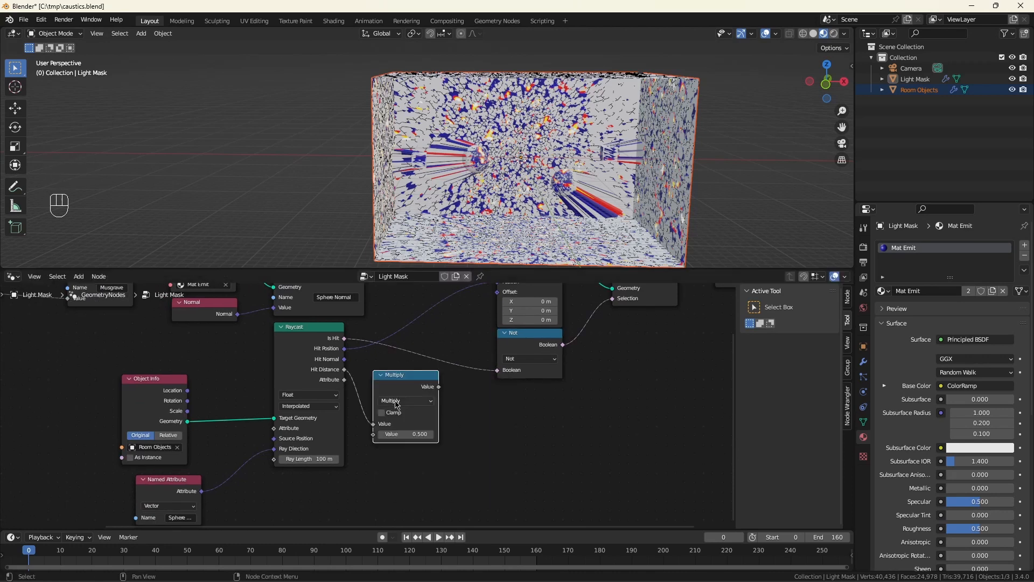
{"action": "left_click_drag", "start_coordinate": [405, 435], "coordinate": [411, 434]}
- Add a vector Multiply node that multiplies the Sphere Normal named attribute by the scaled hit distance
{"action": "left_click_drag", "start_coordinate": [202, 491], "coordinate": [445, 472]}
{"action": "type", "text": "mul"}
{"action": "key", "text": "Return"}
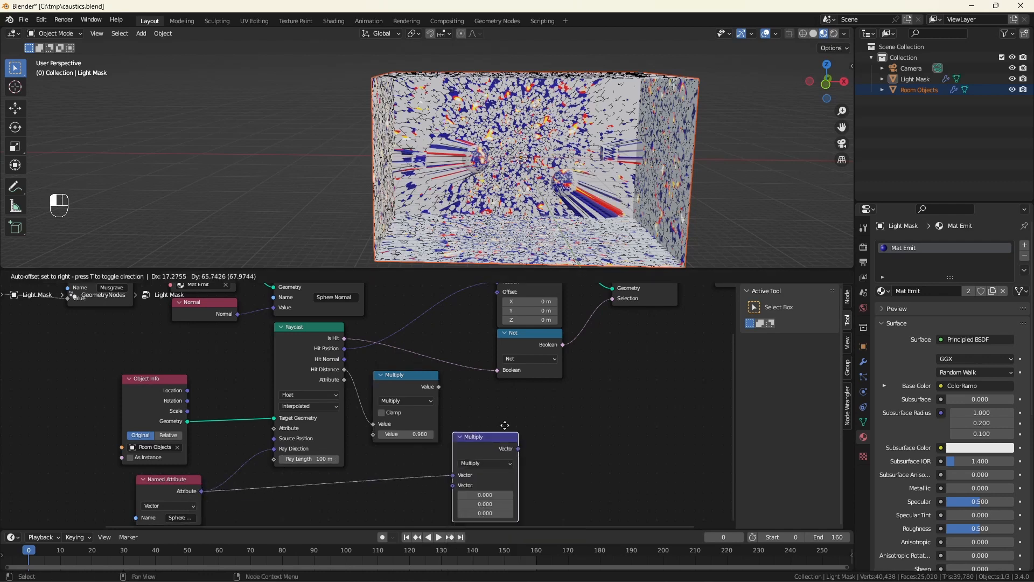
{"action": "left_click", "coordinate": [509, 416]}
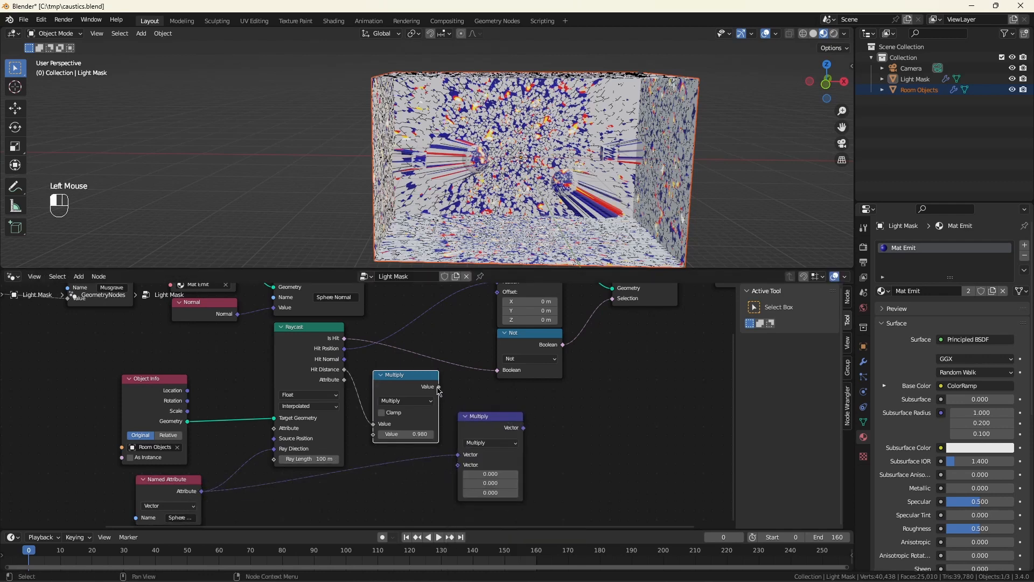
{"action": "left_click_drag", "start_coordinate": [439, 388], "coordinate": [459, 466]}
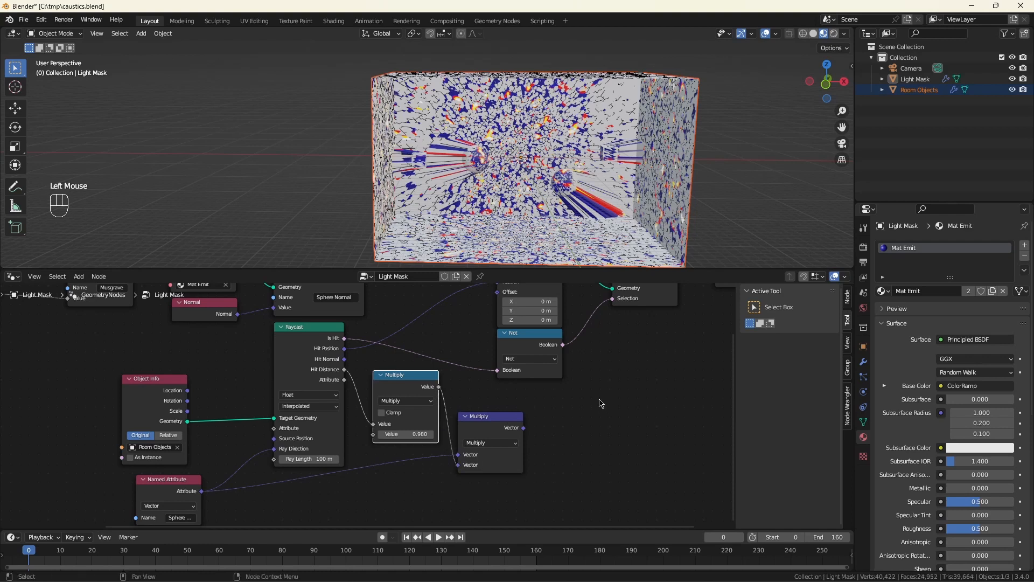
- Cut the Hit Position link to Set Position and connect the vector Multiply result to its Offset
{"action": "scroll", "coordinate": [490, 307], "scroll_direction": "down", "scroll_amount": 1}
{"action": "scroll", "coordinate": [501, 399], "scroll_direction": "down", "scroll_amount": 1}
{"action": "scroll", "coordinate": [502, 399], "scroll_direction": "up", "scroll_amount": 2}
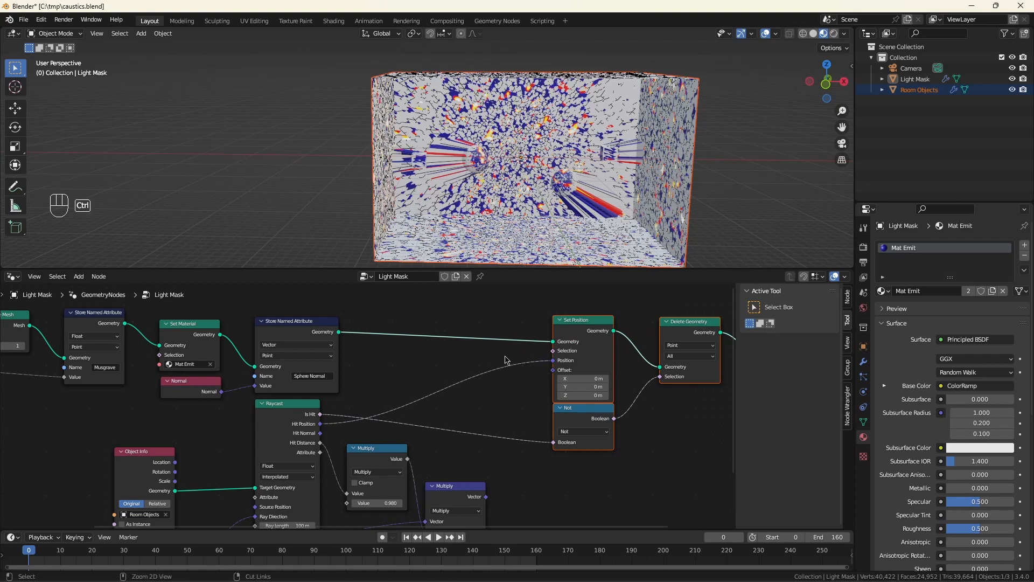
{"action": "right_click_drag", "start_coordinate": [505, 356], "coordinate": [526, 396], "text": "ctrl"}
{"action": "left_click_drag", "start_coordinate": [486, 496], "coordinate": [555, 376]}
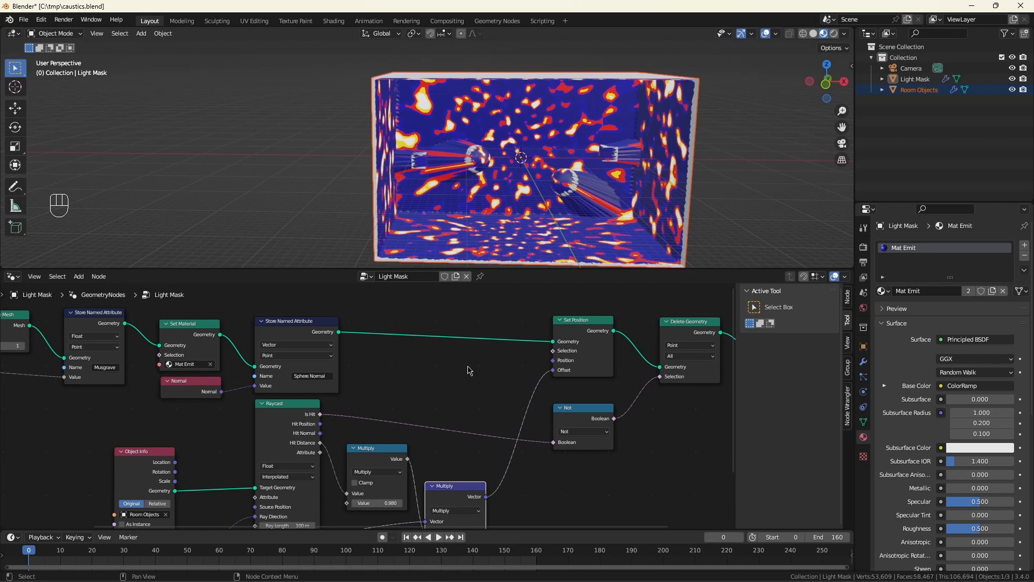
- Save the file and move the Delete Geometry and Group Output nodes further along to open space after Set Position
{"action": "key", "text": "ctrl+s"}
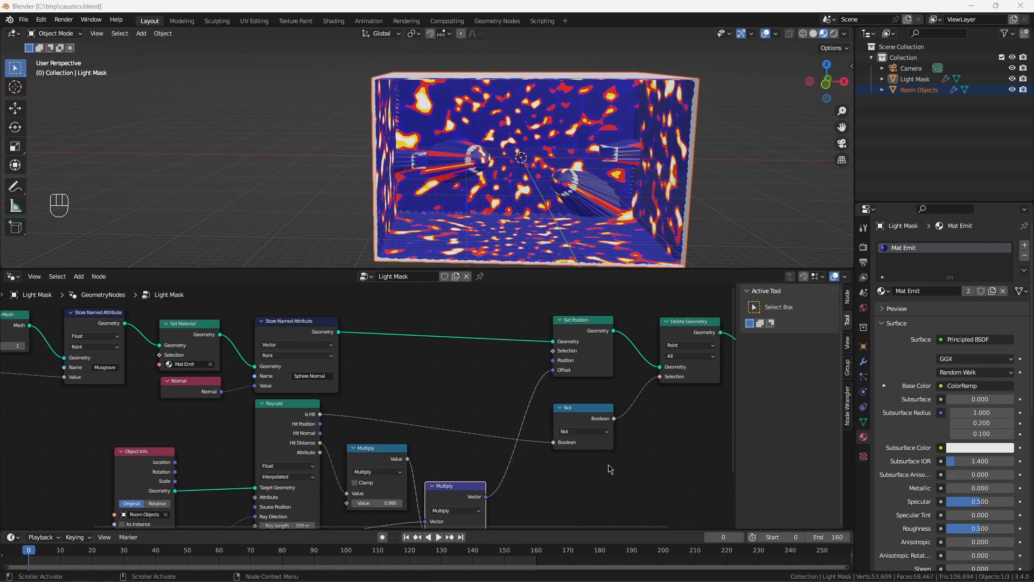
{"action": "left_click_drag", "start_coordinate": [590, 411], "coordinate": [588, 394]}
{"action": "middle_click_drag", "start_coordinate": [576, 462], "coordinate": [560, 404]}
{"action": "scroll", "coordinate": [559, 404], "scroll_direction": "down", "scroll_amount": 1}
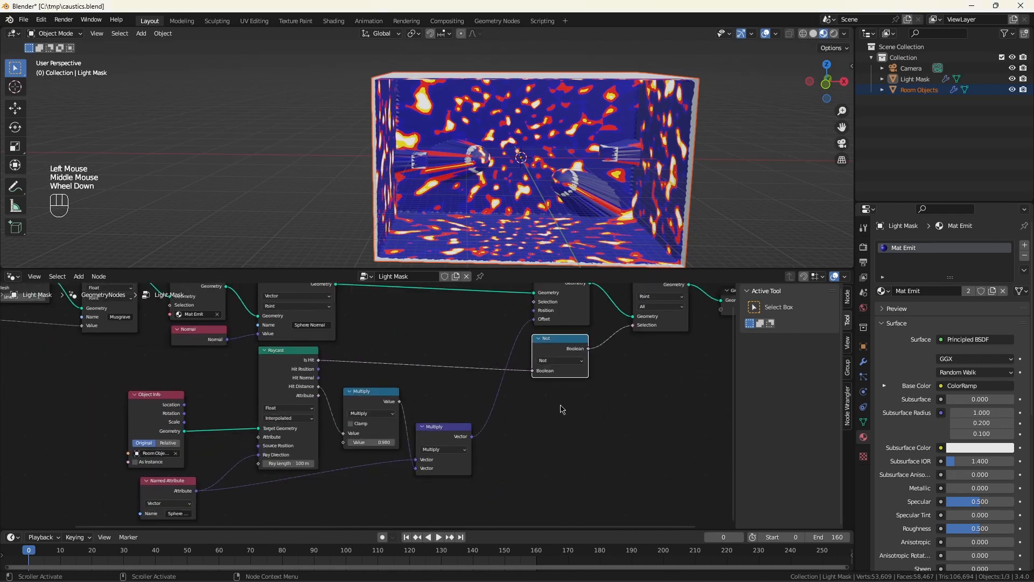
{"action": "middle_click_drag", "start_coordinate": [604, 372], "coordinate": [547, 444]}
{"action": "left_click_drag", "start_coordinate": [619, 346], "coordinate": [626, 328]}
{"action": "left_click_drag", "start_coordinate": [599, 302], "coordinate": [695, 403]}
{"action": "left_click_drag", "start_coordinate": [601, 329], "coordinate": [675, 332]}
- Cut the Not link to Delete Geometry's Selection and route it through a new Boolean Math Or node
{"action": "right_click_drag", "start_coordinate": [561, 409], "coordinate": [567, 434], "text": "ctrl"}
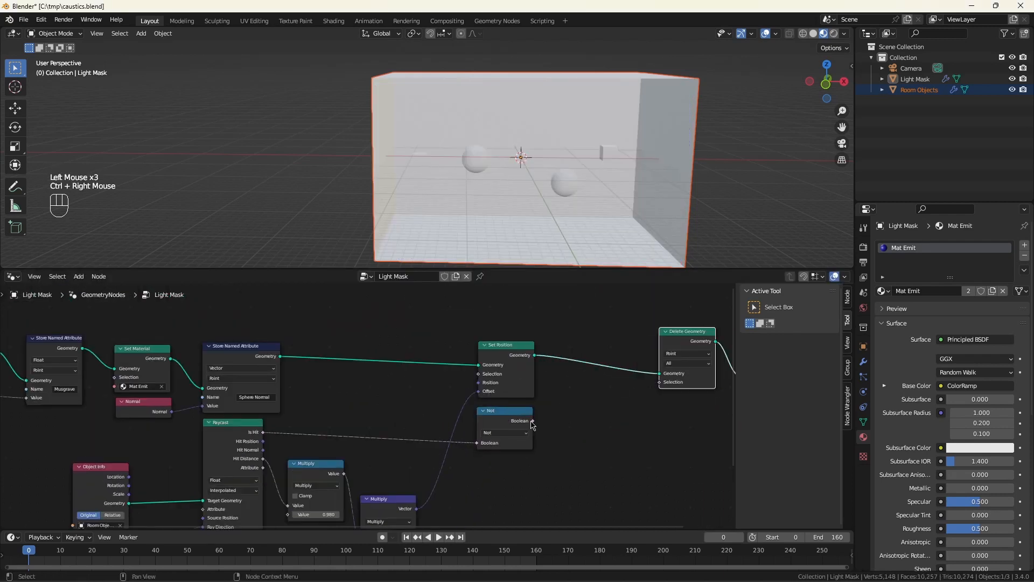
{"action": "left_click_drag", "start_coordinate": [533, 421], "coordinate": [660, 382]}
{"action": "type", "text": "or"}
{"action": "key", "text": "Return"}
{"action": "left_click", "coordinate": [572, 392]}
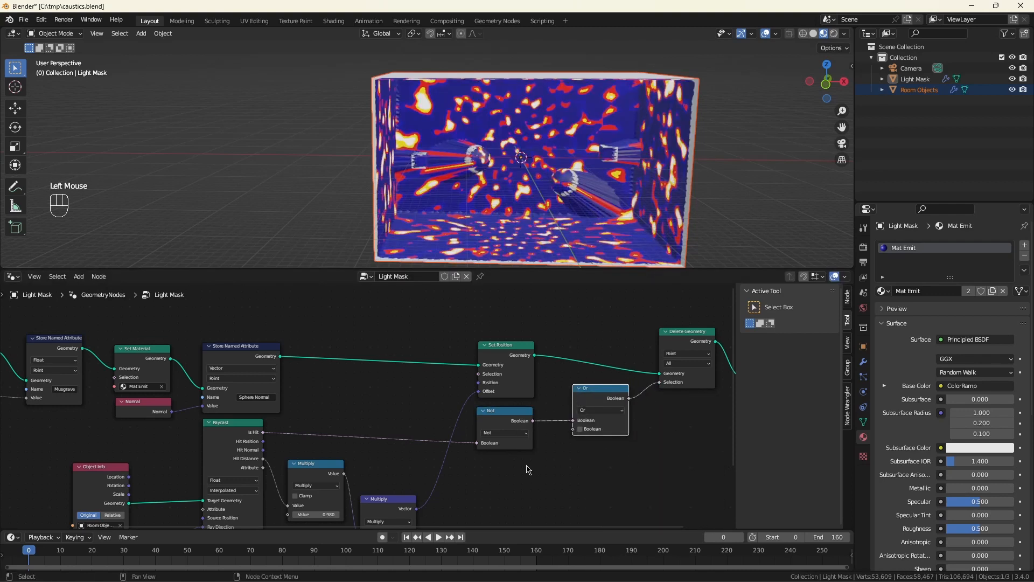
- Add a Less Than compare node feeding the second Boolean input of the Or node
{"action": "middle_click_drag", "start_coordinate": [527, 467], "coordinate": [564, 442]}
{"action": "scroll", "coordinate": [597, 436], "scroll_direction": "up", "scroll_amount": 2}
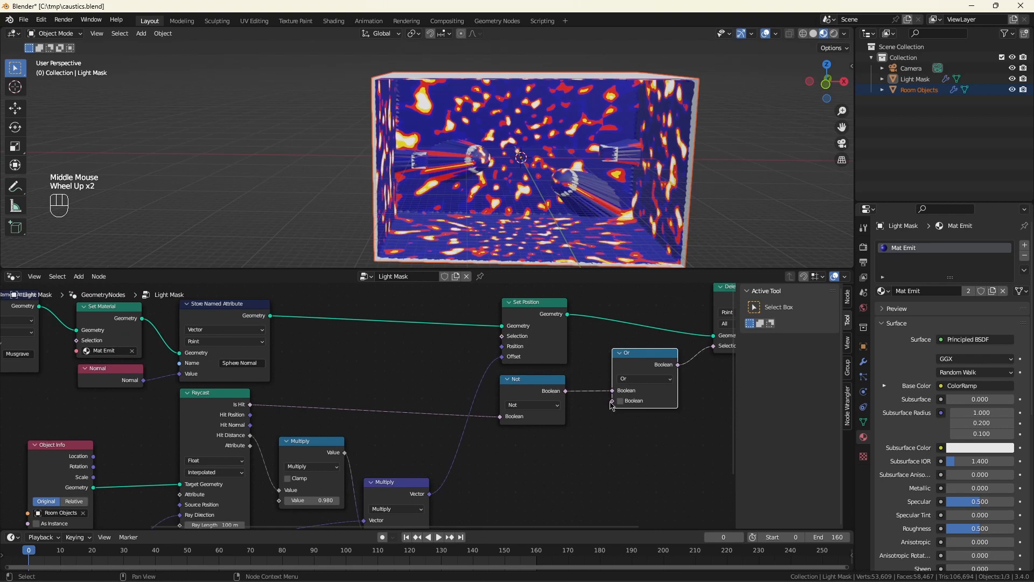
{"action": "left_click_drag", "start_coordinate": [613, 401], "coordinate": [589, 430]}
{"action": "type", "text": "le"}
{"action": "key", "text": "Return"}
{"action": "left_click", "coordinate": [602, 454]}
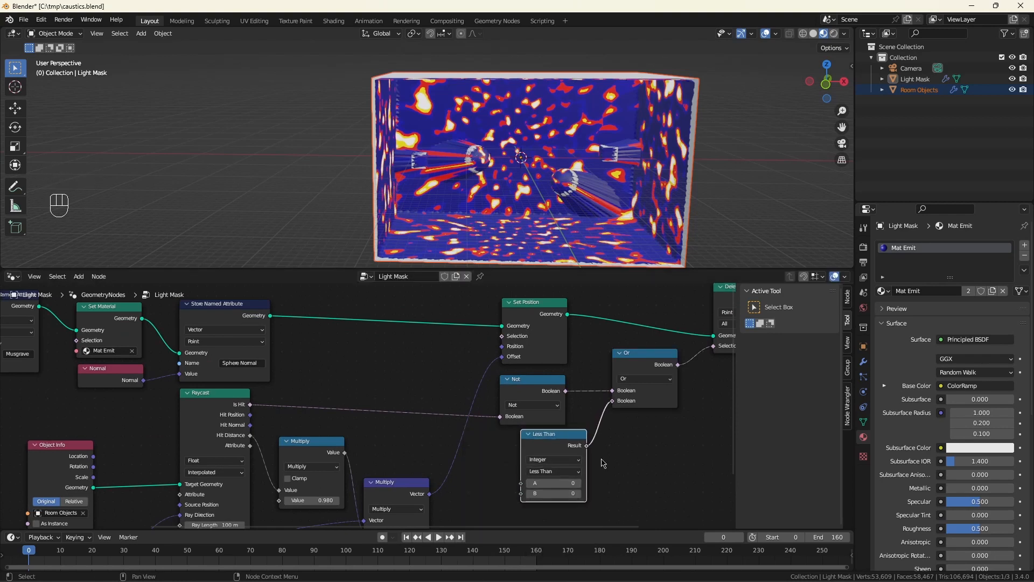
{"action": "middle_click_drag", "start_coordinate": [607, 468], "coordinate": [627, 412]}
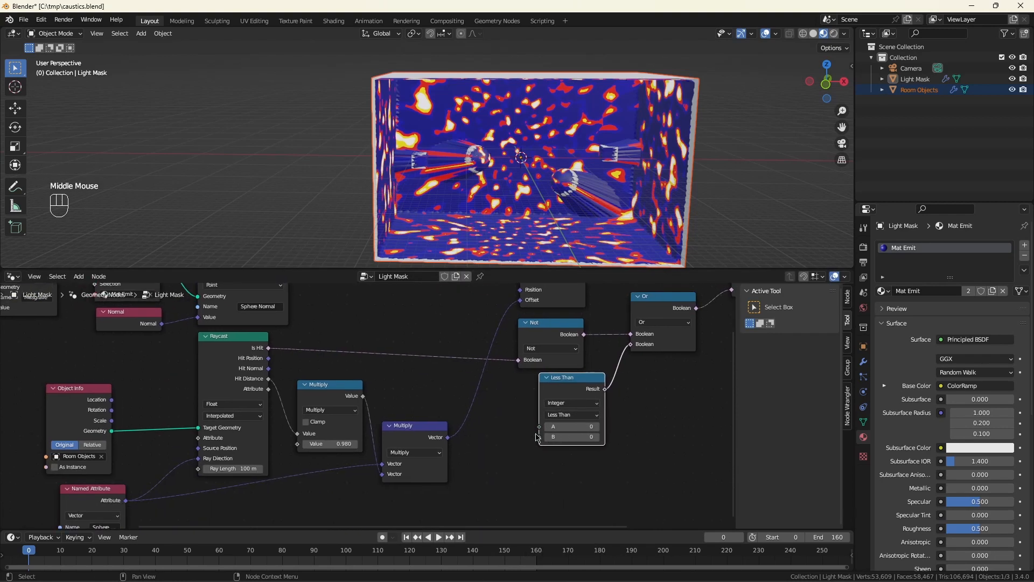
{"action": "left_click", "coordinate": [582, 437]}
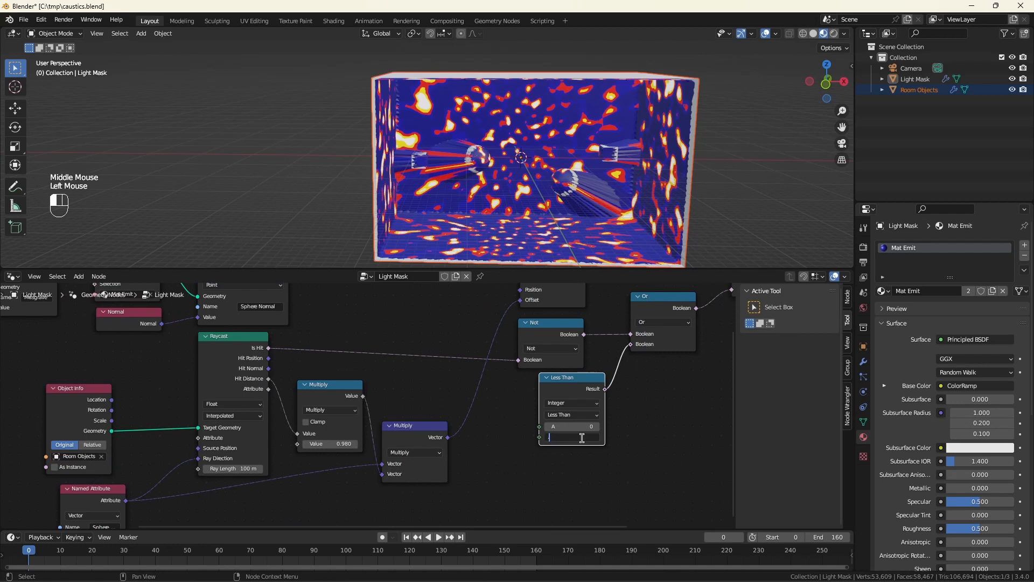
{"action": "key", "text": "Return"}
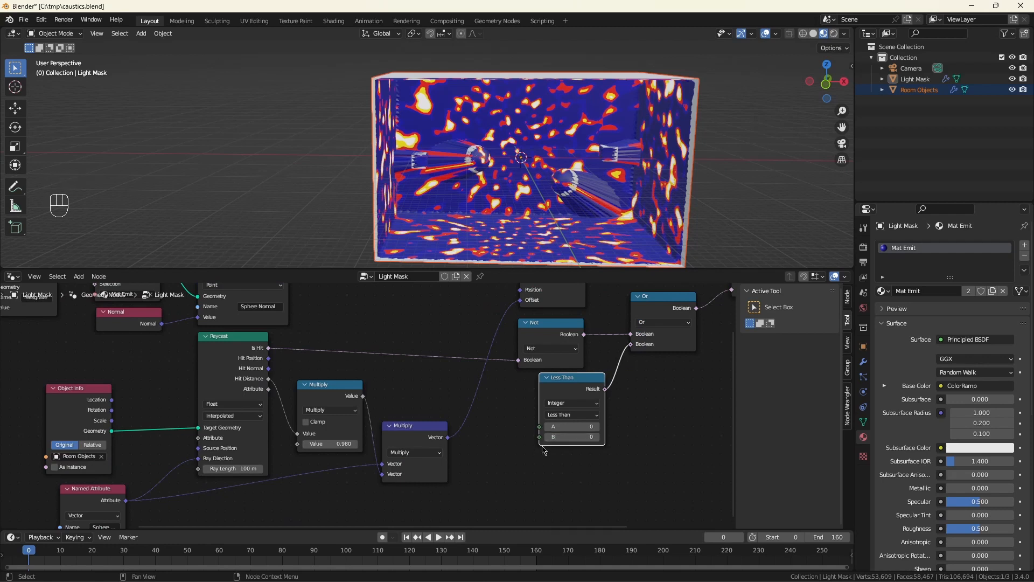
- Add a Named Attribute node below the vector Multiply and set its name to the Musgrave float attribute
{"action": "key", "text": "shift+a"}
{"action": "type", "text": "att"}
{"action": "key", "text": "Return"}
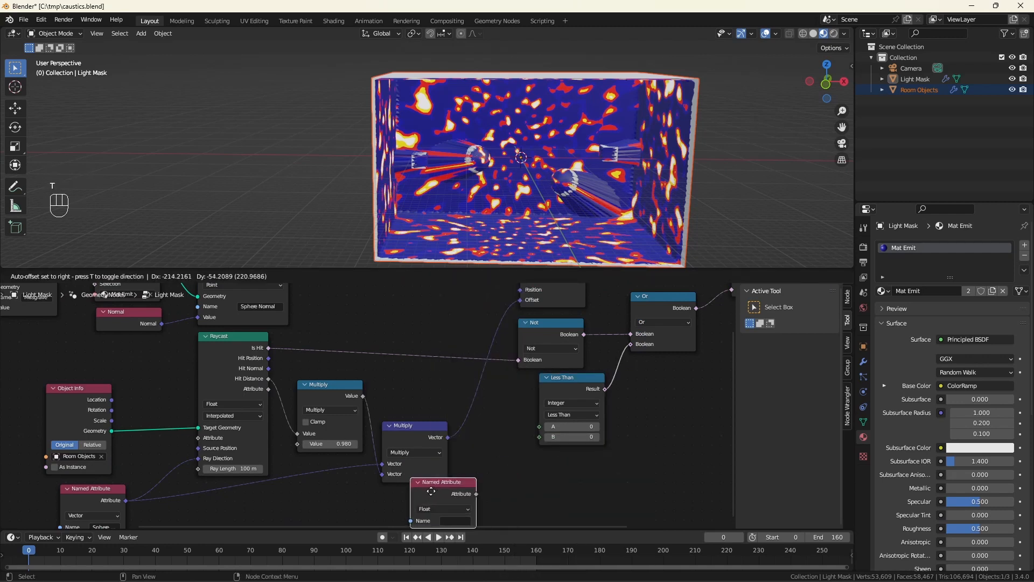
{"action": "left_click", "coordinate": [420, 503]}
{"action": "scroll", "coordinate": [430, 501], "scroll_direction": "down", "scroll_amount": 2}
{"action": "scroll", "coordinate": [429, 501], "scroll_direction": "up", "scroll_amount": 2}
{"action": "left_click", "coordinate": [452, 490]}
{"action": "left_click", "coordinate": [481, 430]}
- Switch the Less Than node to Float, connect the Musgrave attribute to A, and set B to 0.100
{"action": "left_click_drag", "start_coordinate": [464, 463], "coordinate": [537, 394]}
{"action": "left_click", "coordinate": [570, 370]}
{"action": "left_click", "coordinate": [571, 380]}
{"action": "left_click_drag", "start_coordinate": [463, 462], "coordinate": [593, 402]}
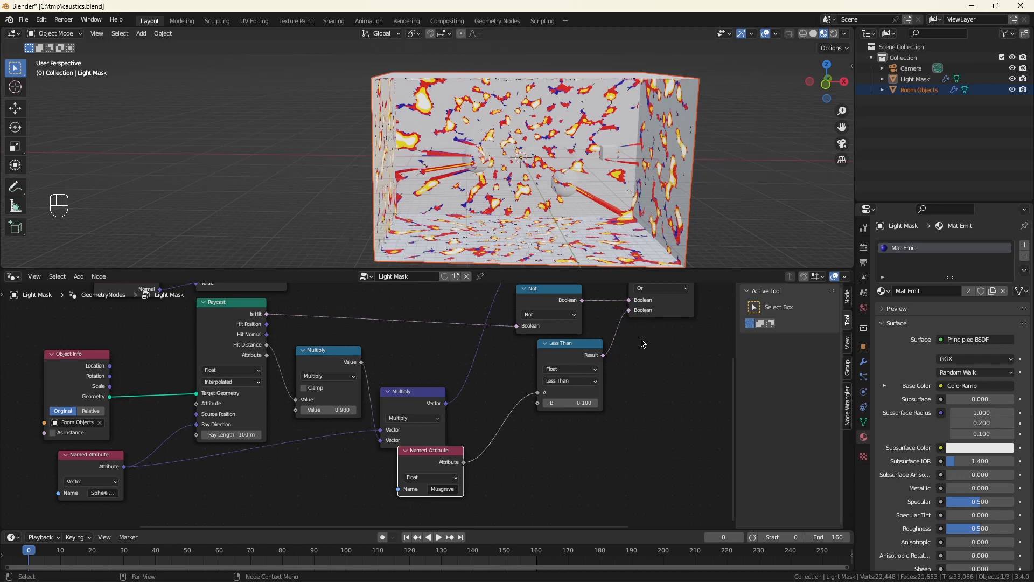
- Set the Musgrave Texture's Scale to 3.2
{"action": "scroll", "coordinate": [643, 343], "scroll_direction": "down", "scroll_amount": 4}
{"action": "middle_click_drag", "start_coordinate": [642, 343], "coordinate": [596, 392]}
{"action": "scroll", "coordinate": [376, 375], "scroll_direction": "up", "scroll_amount": 5}
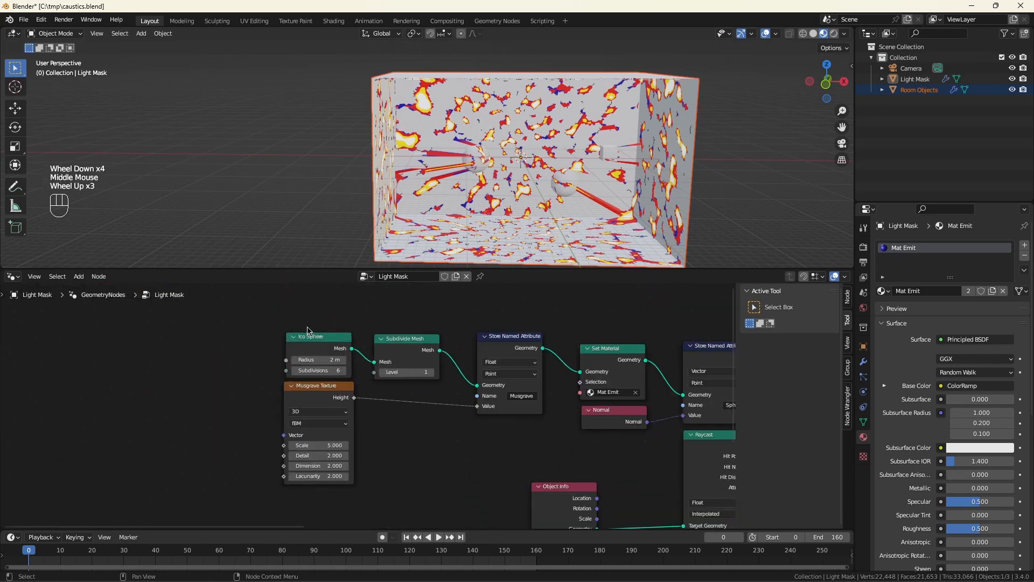
{"action": "scroll", "coordinate": [375, 374], "scroll_direction": "down", "scroll_amount": 1}
{"action": "left_click_drag", "start_coordinate": [331, 472], "coordinate": [483, 470]}
{"action": "left_click", "coordinate": [338, 470]}
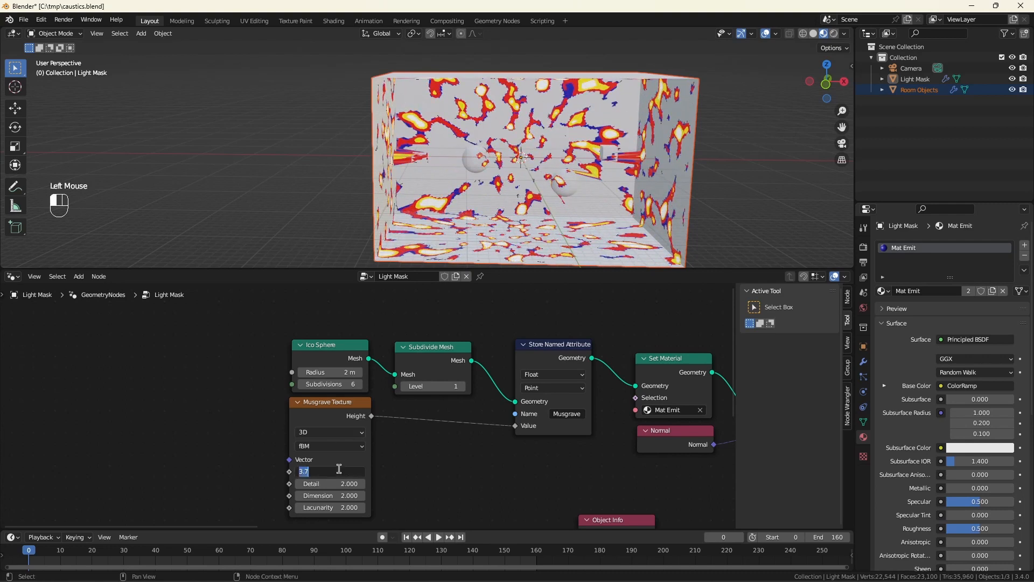
{"action": "type", "text": "3.2"}
{"action": "key", "text": "Return"}
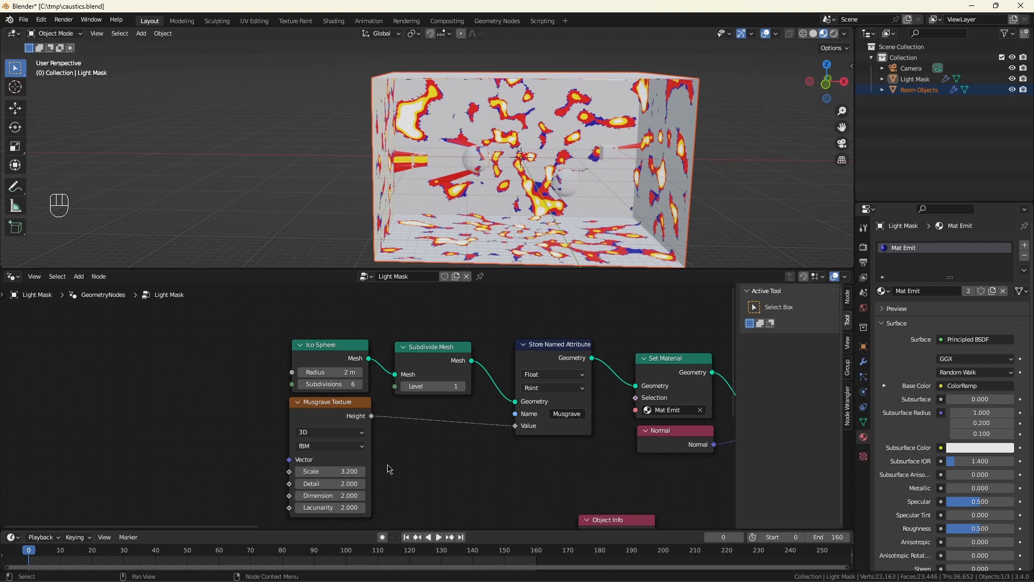
- Set the Musgrave Texture's Detail to 1.4, save the file, and inspect the projected patches around the spheres
{"action": "left_click", "coordinate": [345, 484]}
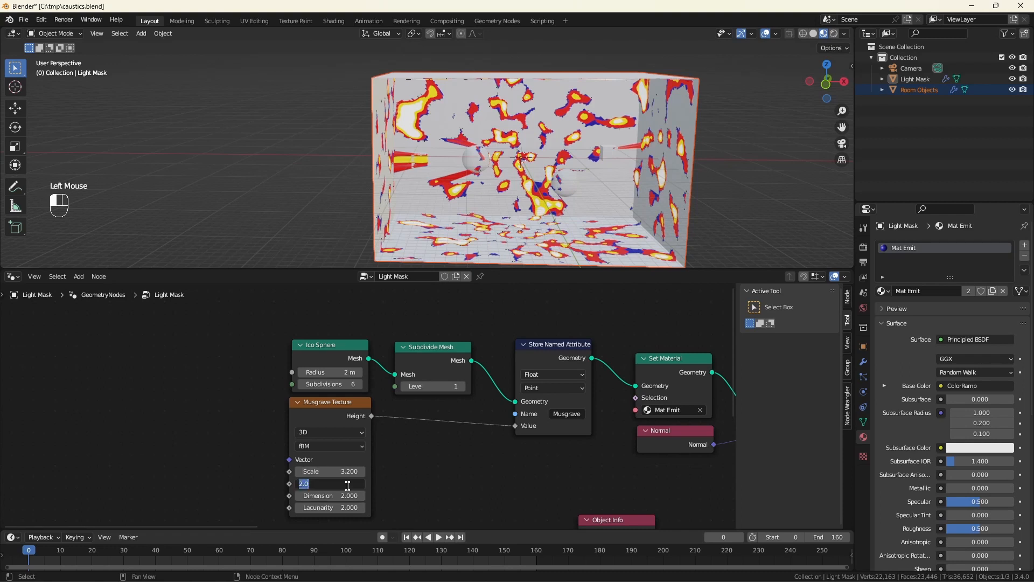
{"action": "type", "text": "1.4"}
{"action": "key", "text": "Return"}
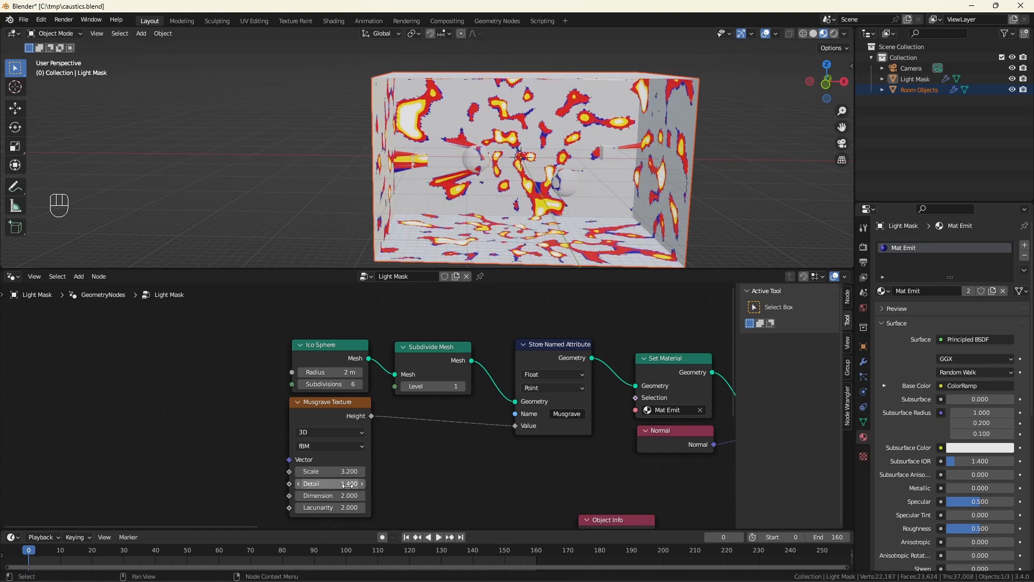
{"action": "key", "text": "ctrl+s"}
{"action": "scroll", "coordinate": [561, 179], "scroll_direction": "up", "scroll_amount": 8}
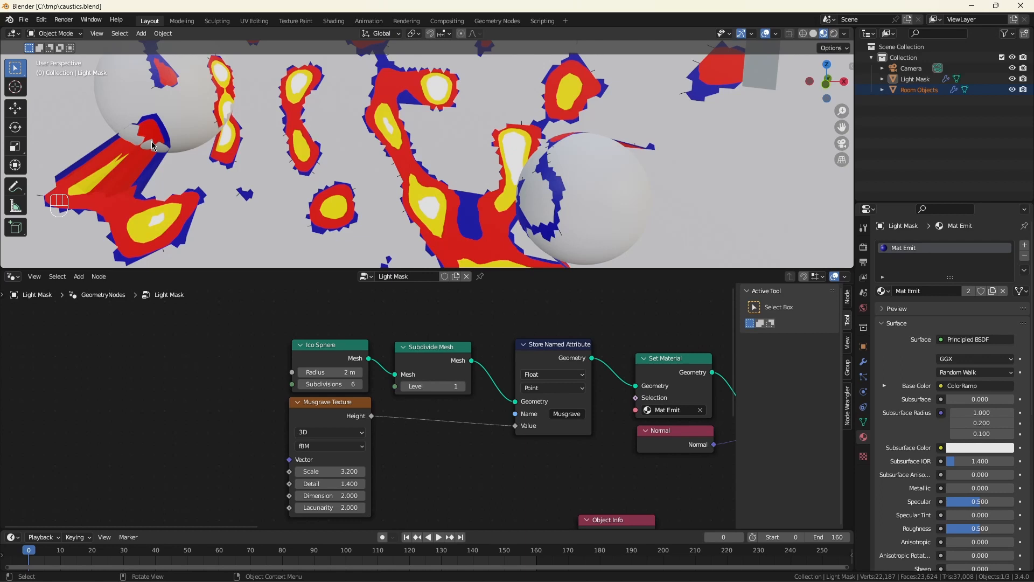
- Insert a Store Named Attribute node before Set Position and set its data type to Vector
{"action": "scroll", "coordinate": [548, 400], "scroll_direction": "down", "scroll_amount": 5}
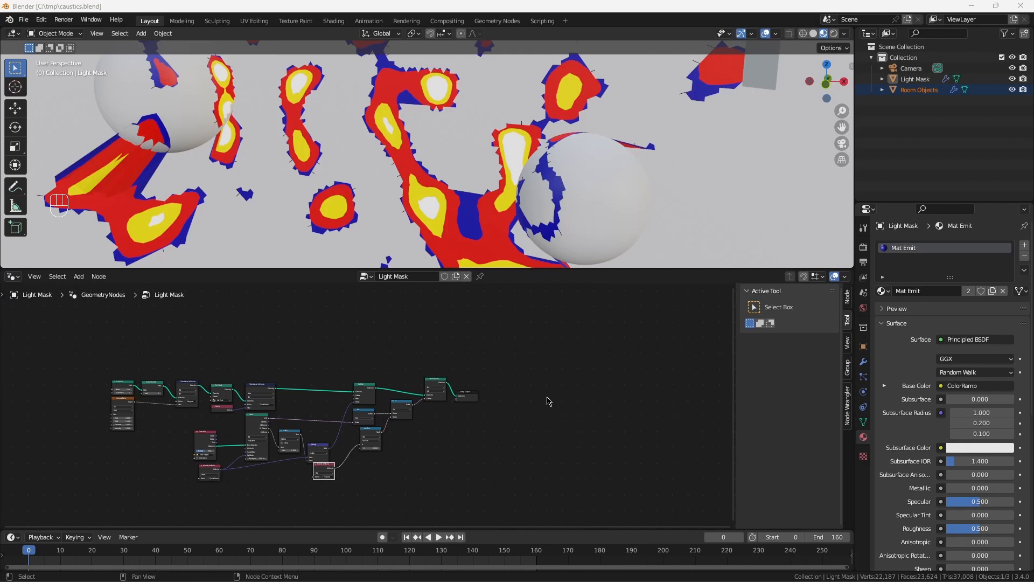
{"action": "scroll", "coordinate": [242, 458], "scroll_direction": "up", "scroll_amount": 6}
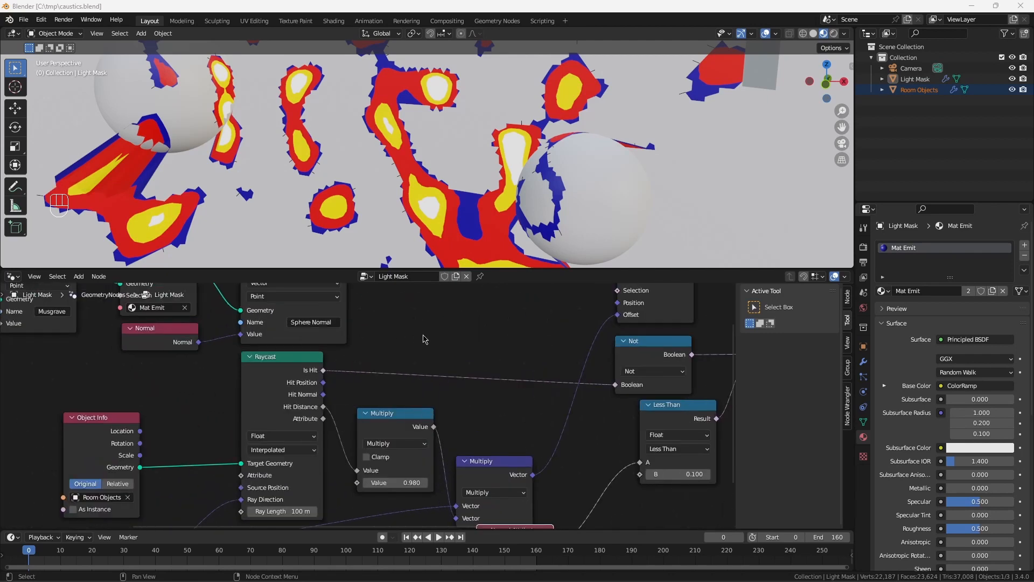
{"action": "middle_click_drag", "start_coordinate": [423, 340], "coordinate": [418, 378]}
{"action": "key", "text": "shift+a"}
{"action": "type", "text": "ssto"}
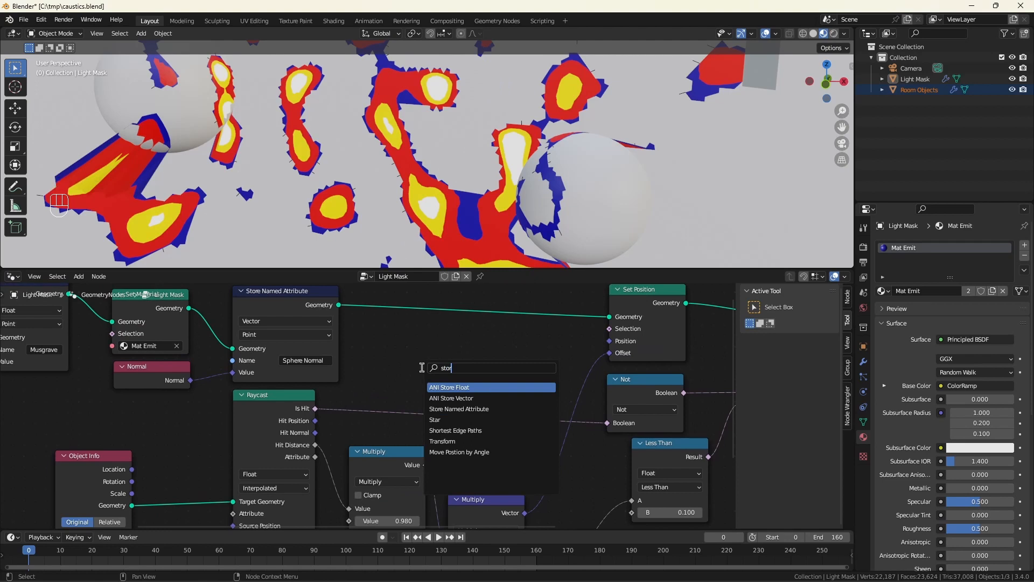
{"action": "left_click", "coordinate": [445, 408]}
{"action": "left_click", "coordinate": [497, 337]}
{"action": "left_click", "coordinate": [498, 325]}
{"action": "left_click", "coordinate": [496, 360]}
- Feed the Raycast's Hit Normal into the new Store Named Attribute's Value and name the attribute "Surface Normal"
{"action": "left_click_drag", "start_coordinate": [316, 433], "coordinate": [473, 376]}
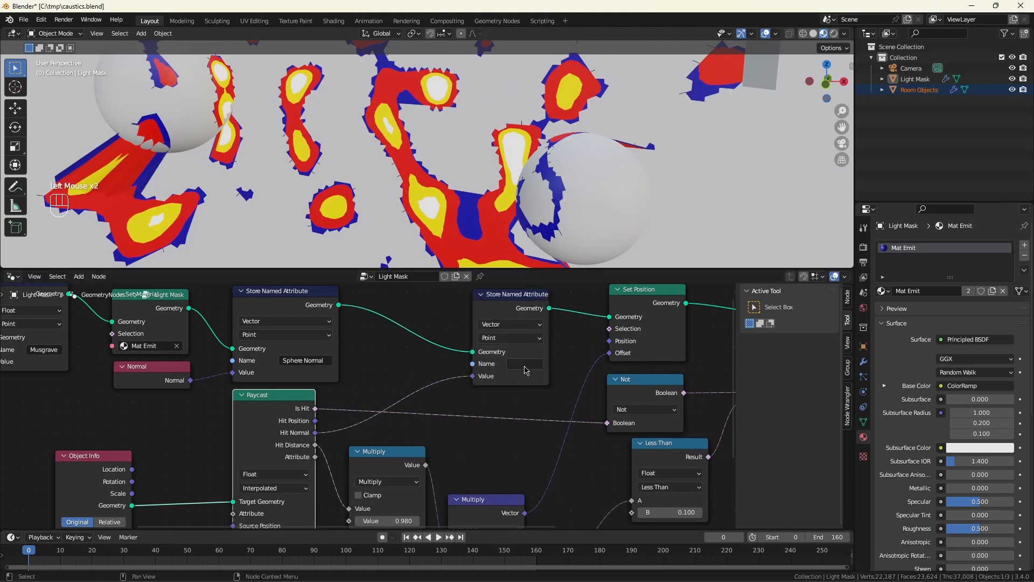
{"action": "left_click", "coordinate": [536, 367]}
{"action": "type", "text": "Surface Normal"}
{"action": "key", "text": "Return"}
- Move Group Output further along and insert an Instance on Points node between Delete Geometry and Group Output
{"action": "scroll", "coordinate": [485, 381], "scroll_direction": "down", "scroll_amount": 4}
{"action": "middle_click_drag", "start_coordinate": [678, 426], "coordinate": [409, 449]}
{"action": "scroll", "coordinate": [409, 450], "scroll_direction": "up", "scroll_amount": 4}
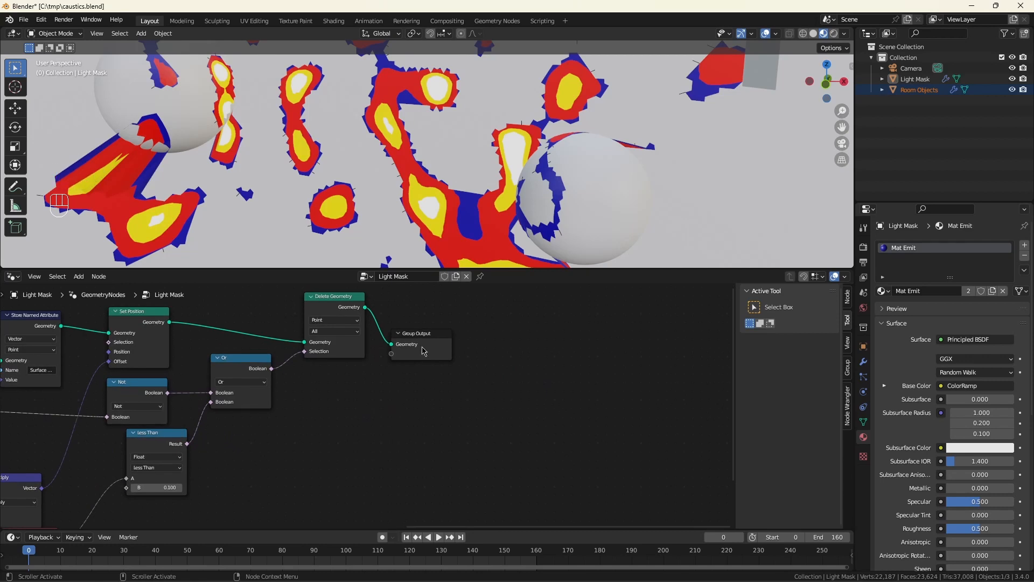
{"action": "left_click_drag", "start_coordinate": [423, 347], "coordinate": [598, 398]}
{"action": "key", "text": "shift+a"}
{"action": "mouse_move", "coordinate": [598, 399]}
{"action": "type", "text": "instance on"}
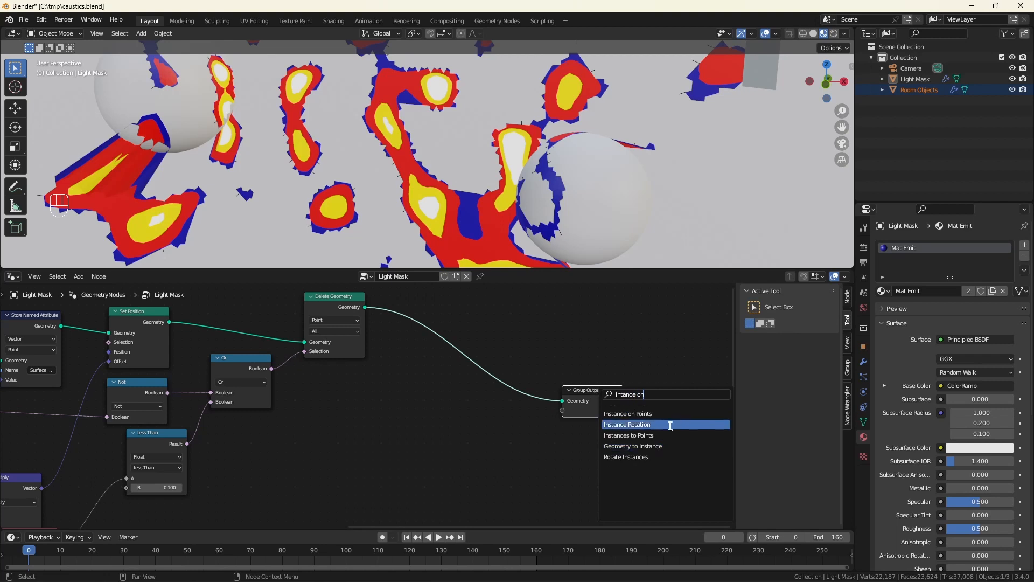
{"action": "key", "text": "Return"}
{"action": "left_click", "coordinate": [537, 349]}
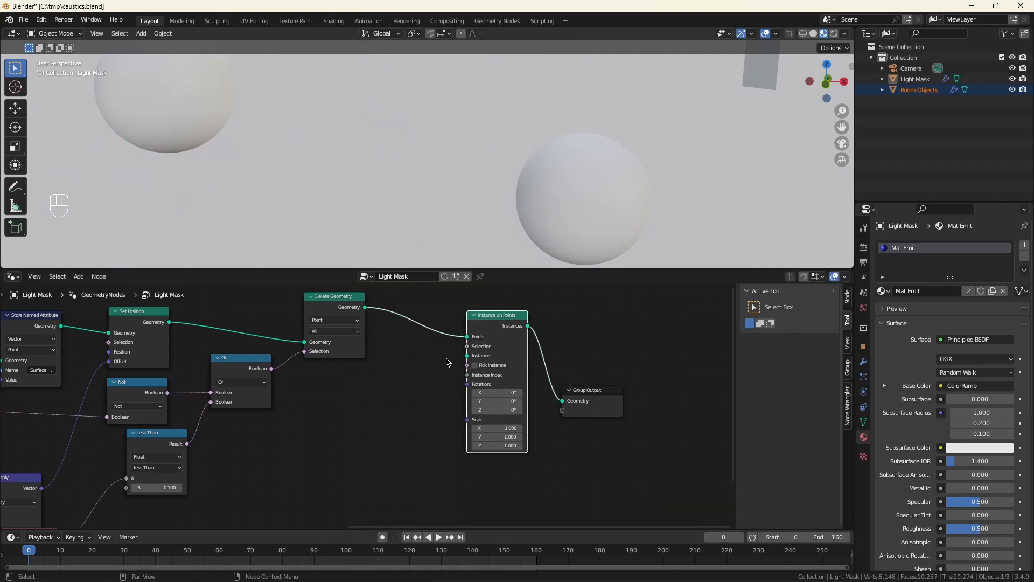
- Add a Mesh Circle node with 6 vertices as the Instance input of Instance on Points
{"action": "left_click_drag", "start_coordinate": [467, 356], "coordinate": [437, 372]}
{"action": "type", "text": "mesh circle"}
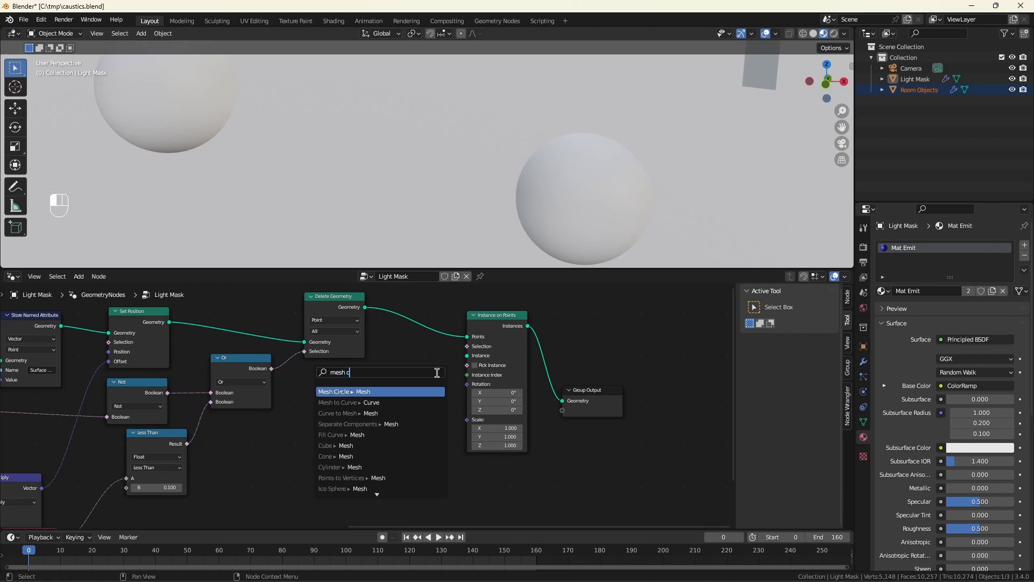
{"action": "key", "text": "Return"}
{"action": "left_click", "coordinate": [400, 406]}
{"action": "type", "text": "6"}
{"action": "key", "text": "Return"}
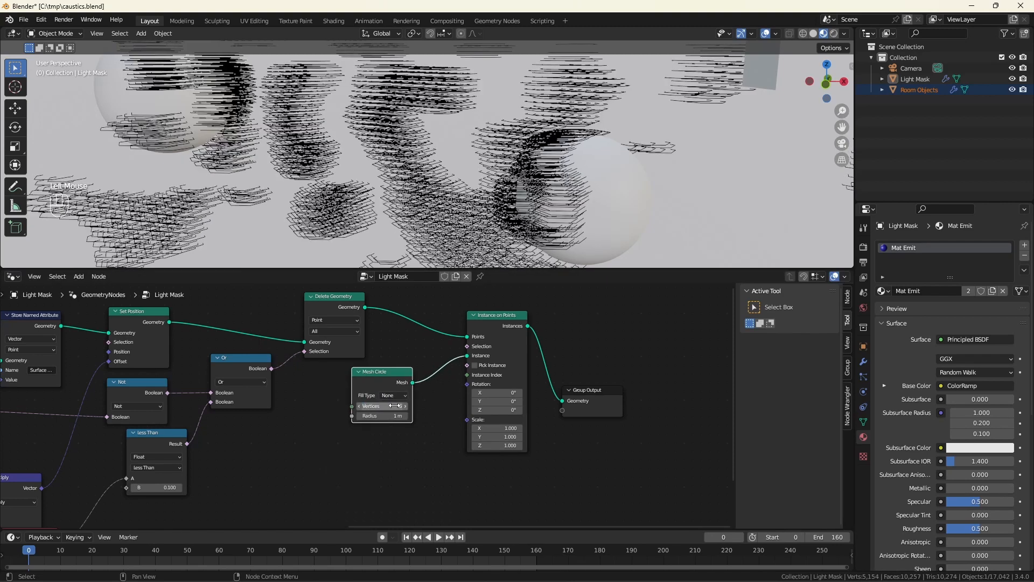
- Set the Mesh Circle's fill type to N-Gon and its radius to 0.45 m
{"action": "scroll", "coordinate": [403, 404], "scroll_direction": "up", "scroll_amount": 3}
{"action": "left_click", "coordinate": [395, 400]}
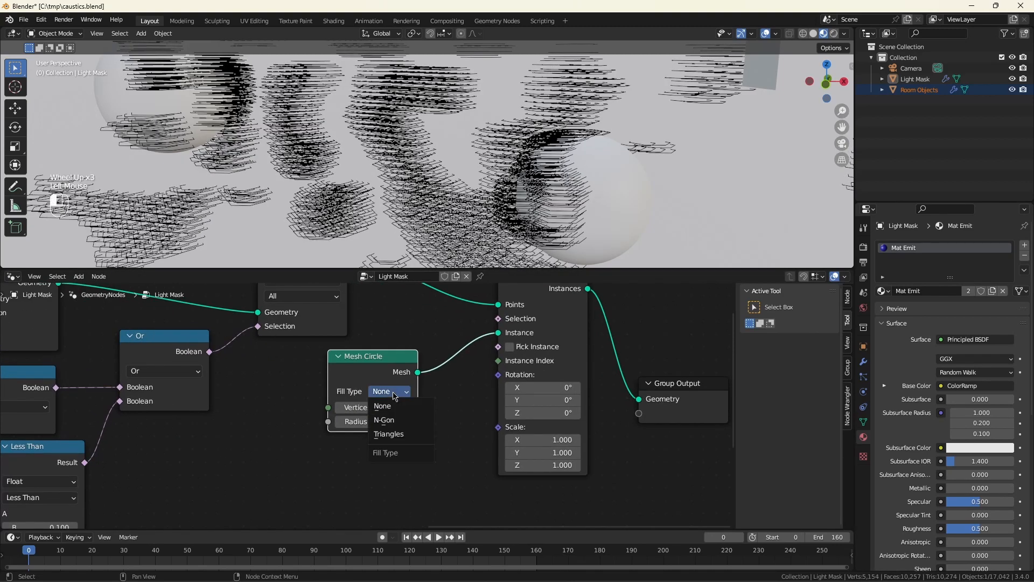
{"action": "left_click", "coordinate": [401, 420]}
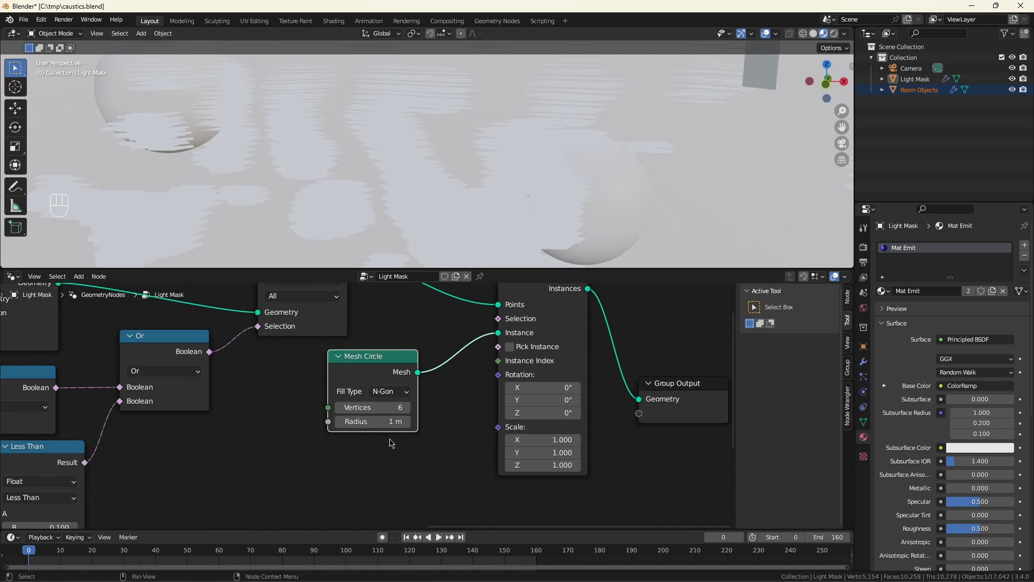
{"action": "left_click", "coordinate": [386, 421]}
{"action": "type", "text": "0.45"}
{"action": "key", "text": "Return"}
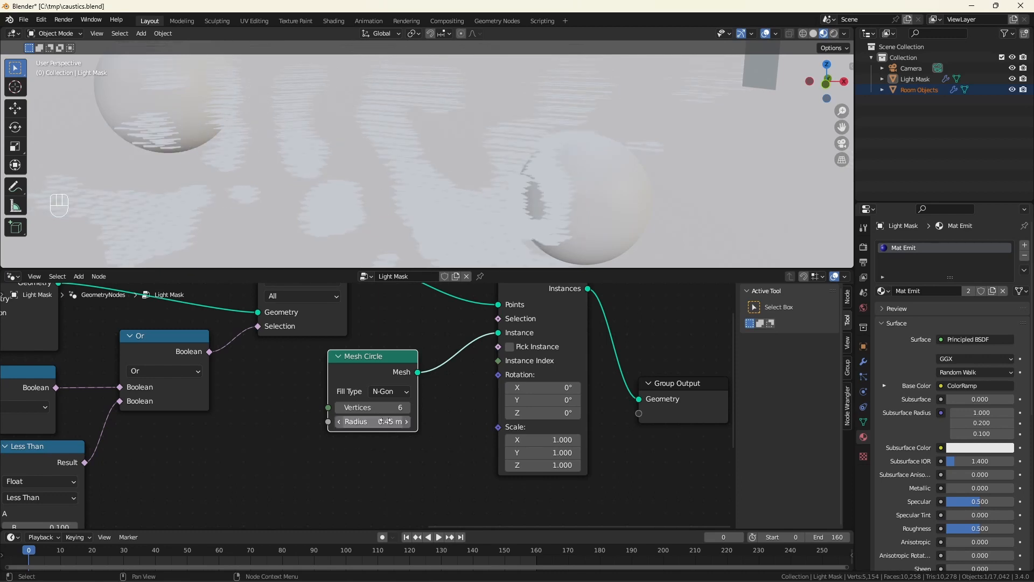
{"action": "left_click", "coordinate": [421, 464]}
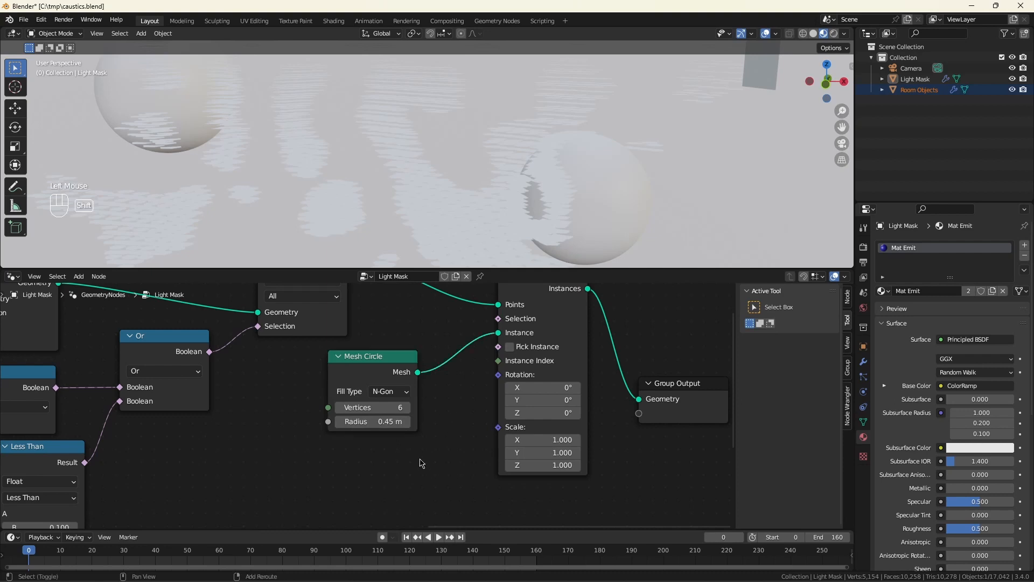
- Add a Named Attribute node for the Surface Normal vector and place it near the Less Than node
{"action": "key", "text": "shift+a"}
{"action": "type", "text": "sna"}
{"action": "key", "text": "Return"}
{"action": "left_click", "coordinate": [243, 456]}
{"action": "left_click", "coordinate": [295, 497]}
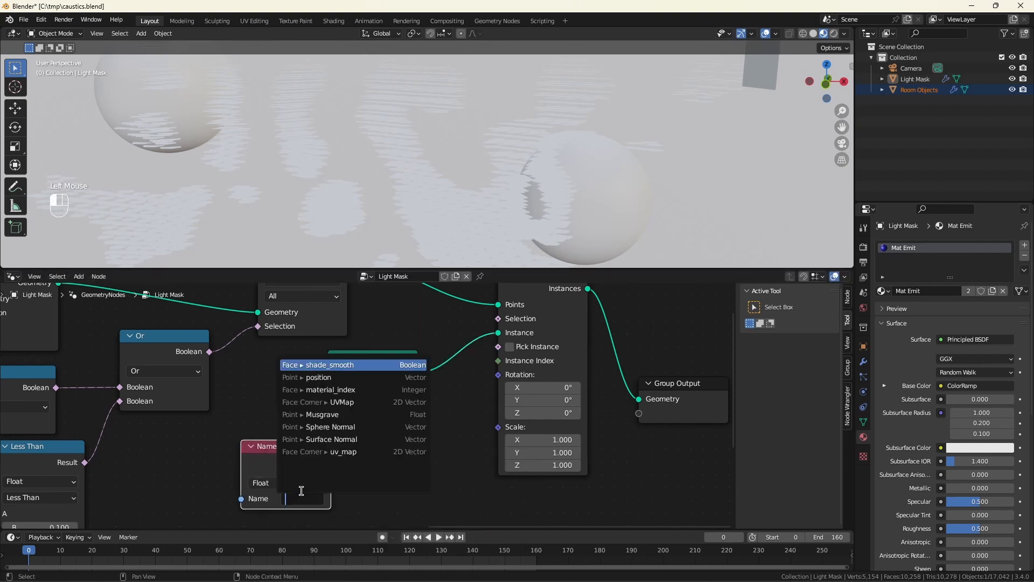
{"action": "left_click", "coordinate": [357, 437]}
{"action": "left_click_drag", "start_coordinate": [299, 456], "coordinate": [254, 457]}
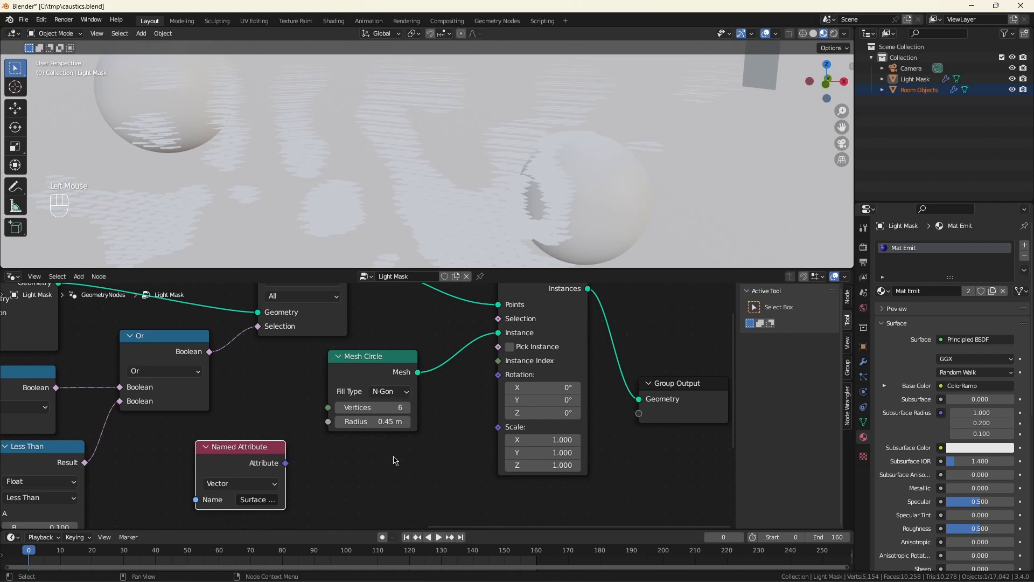
- Add an Align Euler to Vector node below the Mesh Circle node
{"action": "scroll", "coordinate": [396, 460], "scroll_direction": "down", "scroll_amount": 9}
{"action": "middle_click_drag", "start_coordinate": [360, 492], "coordinate": [404, 439]}
{"action": "scroll", "coordinate": [403, 438], "scroll_direction": "up", "scroll_amount": 4}
{"action": "key", "text": "shift+a"}
{"action": "type", "text": "sal"}
{"action": "key", "text": "Return"}
{"action": "left_click", "coordinate": [418, 429]}
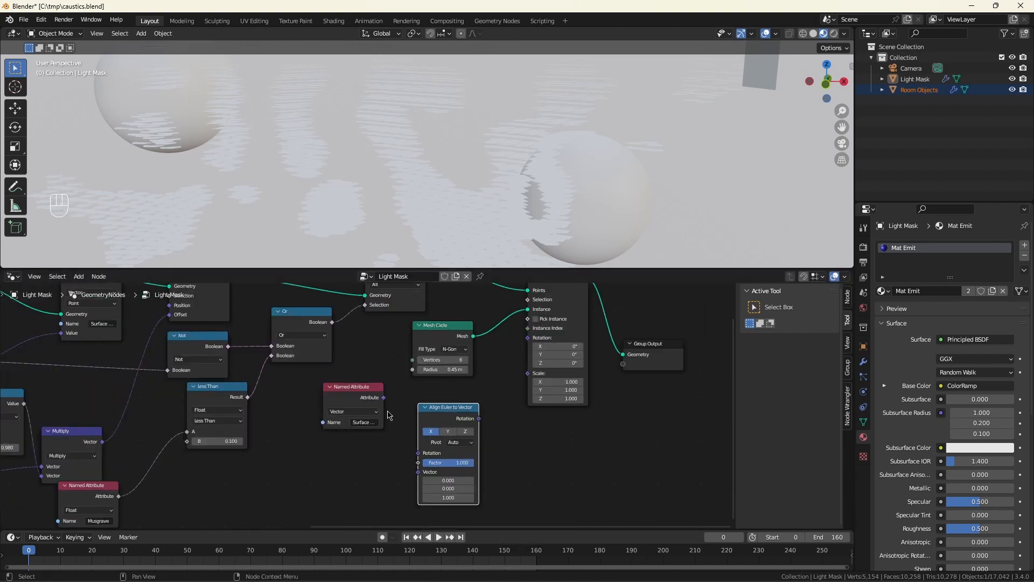
- Drive Instance on Points' Rotation from Surface Normal through Align Euler to Vector on the Z axis, and switch the viewport to Solid shading
{"action": "left_click_drag", "start_coordinate": [383, 397], "coordinate": [418, 472]}
{"action": "left_click", "coordinate": [466, 431]}
{"action": "left_click_drag", "start_coordinate": [479, 418], "coordinate": [528, 338]}
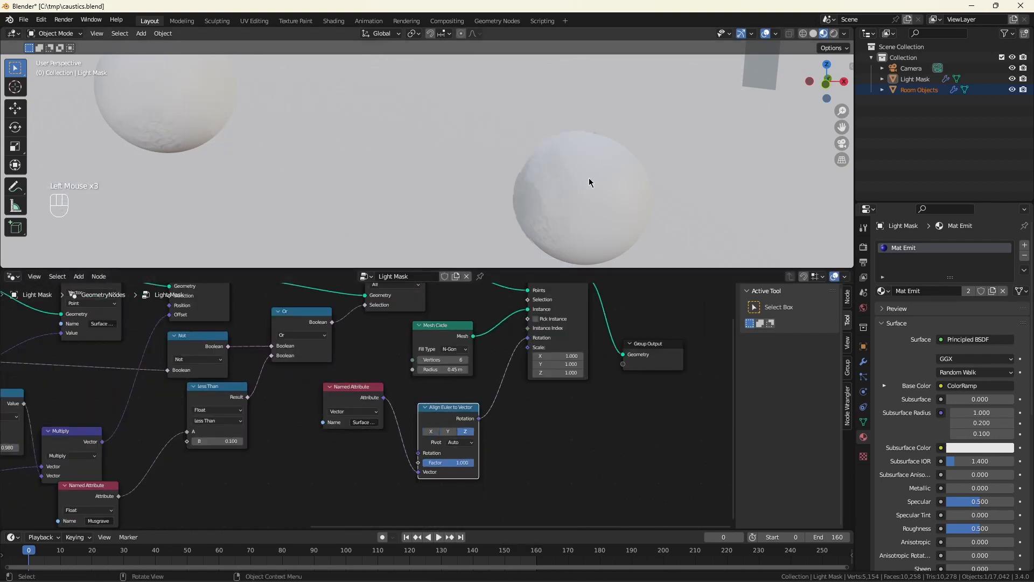
{"action": "left_click", "coordinate": [814, 33]}
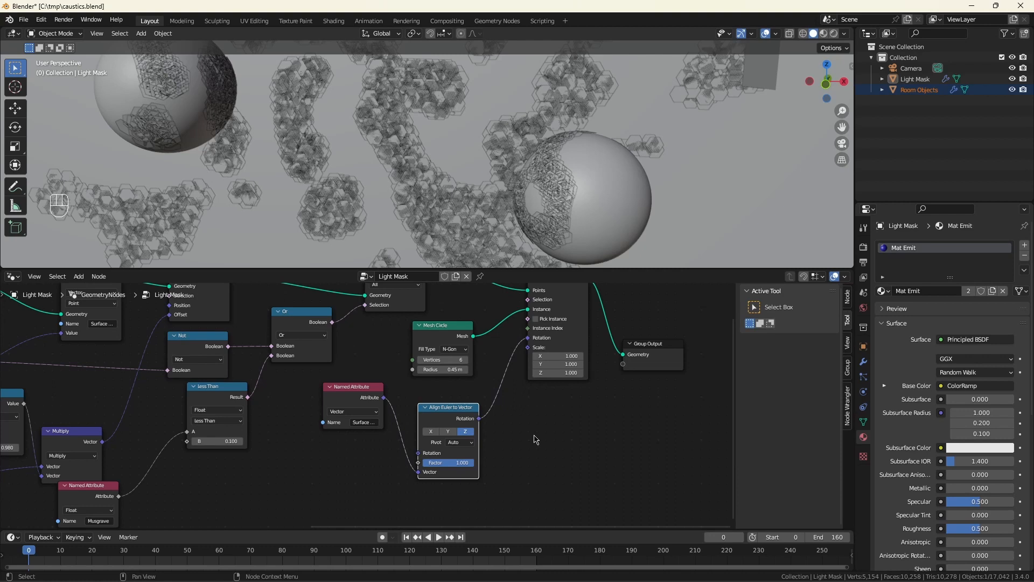
- Save the file and insert a Realize Instances node between Instance on Points and a shifted Group Output
{"action": "left_click", "coordinate": [443, 327]}
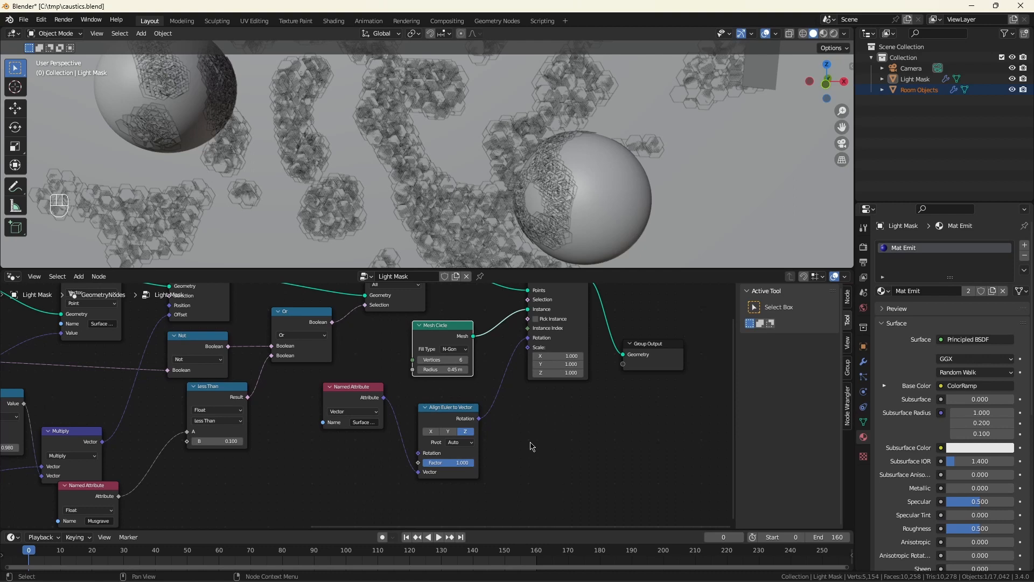
{"action": "key", "text": "ctrl+s"}
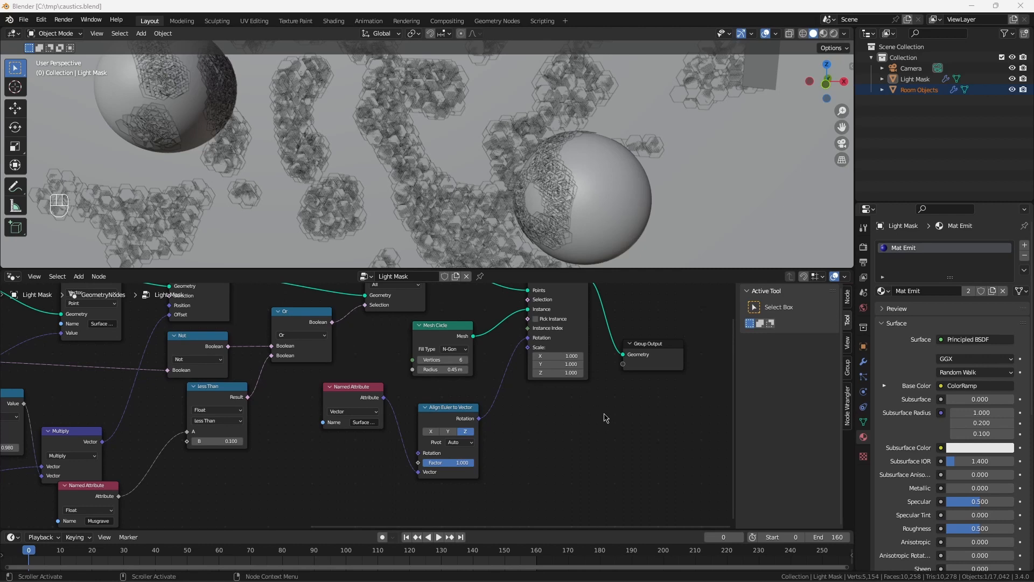
{"action": "middle_click_drag", "start_coordinate": [620, 411], "coordinate": [409, 497]}
{"action": "left_click_drag", "start_coordinate": [445, 447], "coordinate": [677, 398]}
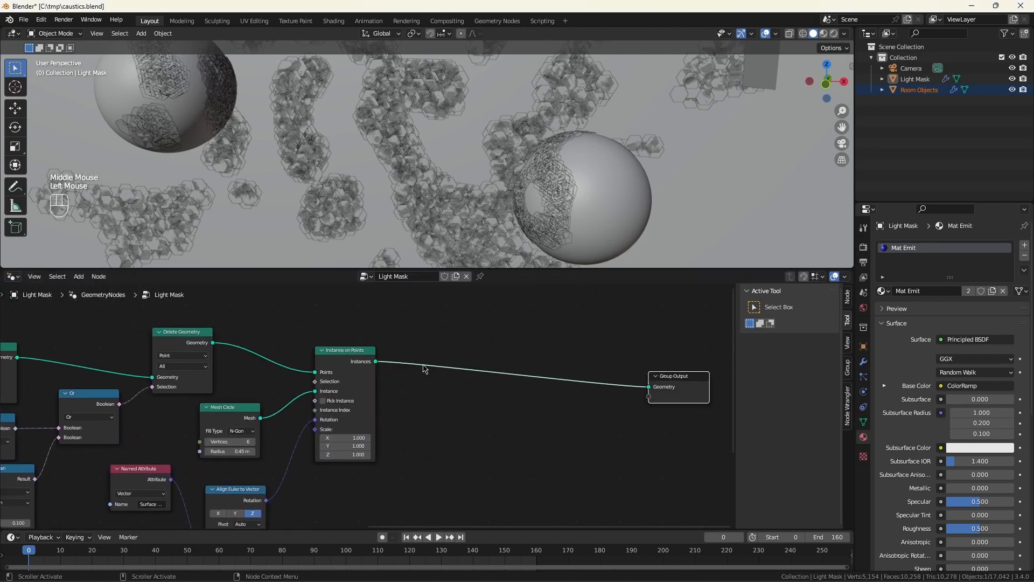
{"action": "key", "text": "shift+a"}
{"action": "type", "text": "real"}
{"action": "left_click", "coordinate": [498, 431]}
{"action": "left_click", "coordinate": [454, 427]}
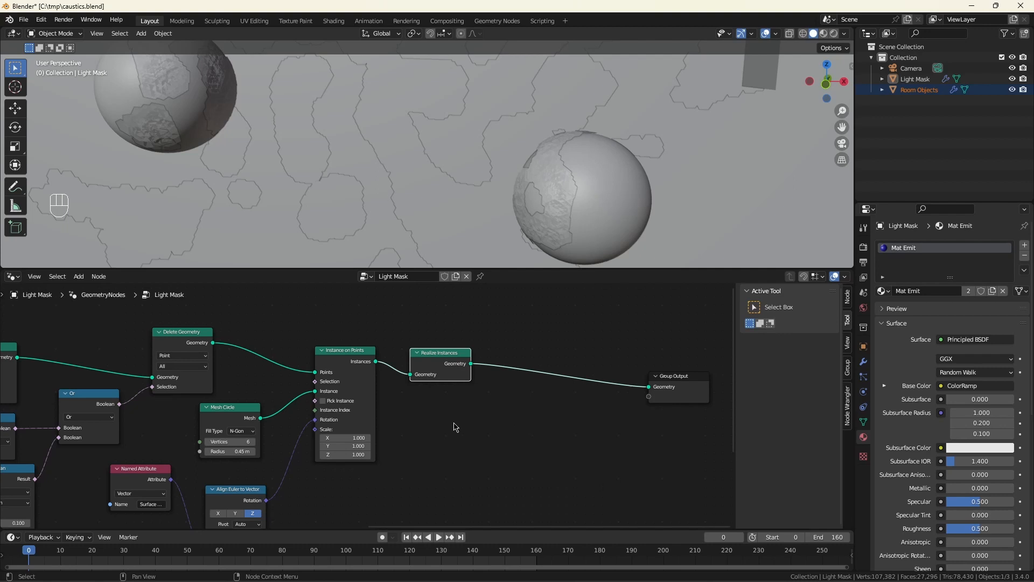
- Insert a Merge by Distance node after Realize Instances and set its distance to 0.381 m
{"action": "left_click", "coordinate": [454, 423]}
{"action": "key", "text": "shift+a"}
{"action": "type", "text": "smer"}
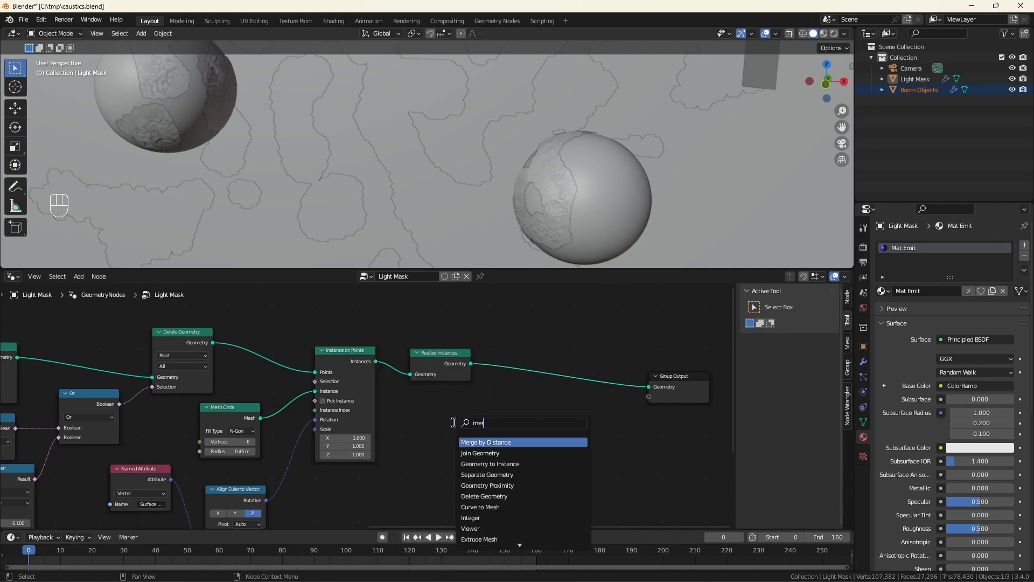
{"action": "left_click", "coordinate": [477, 443]}
{"action": "left_click", "coordinate": [526, 383]}
{"action": "left_click_drag", "start_coordinate": [536, 408], "coordinate": [539, 406]}
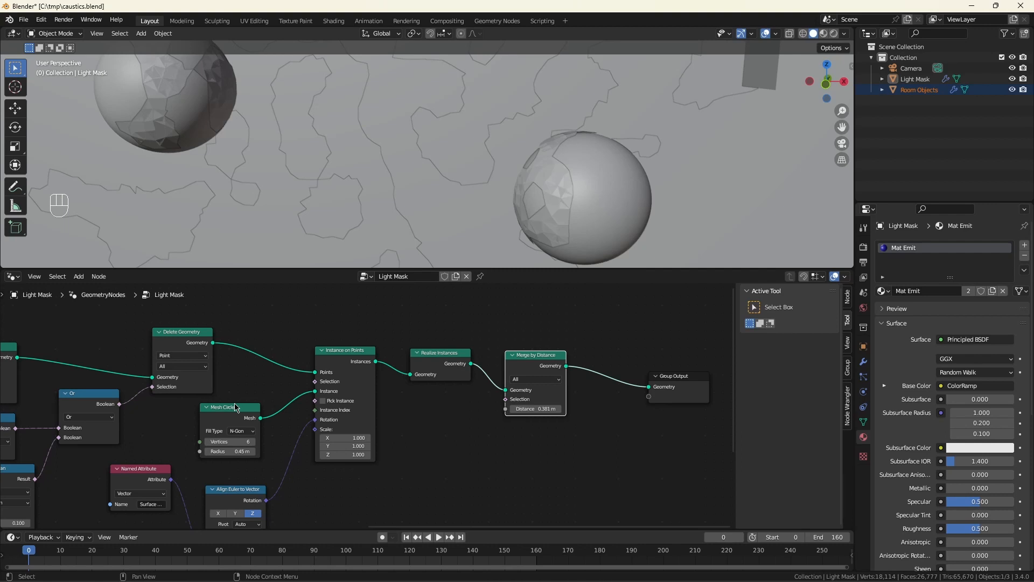
{"action": "left_click", "coordinate": [484, 443]}
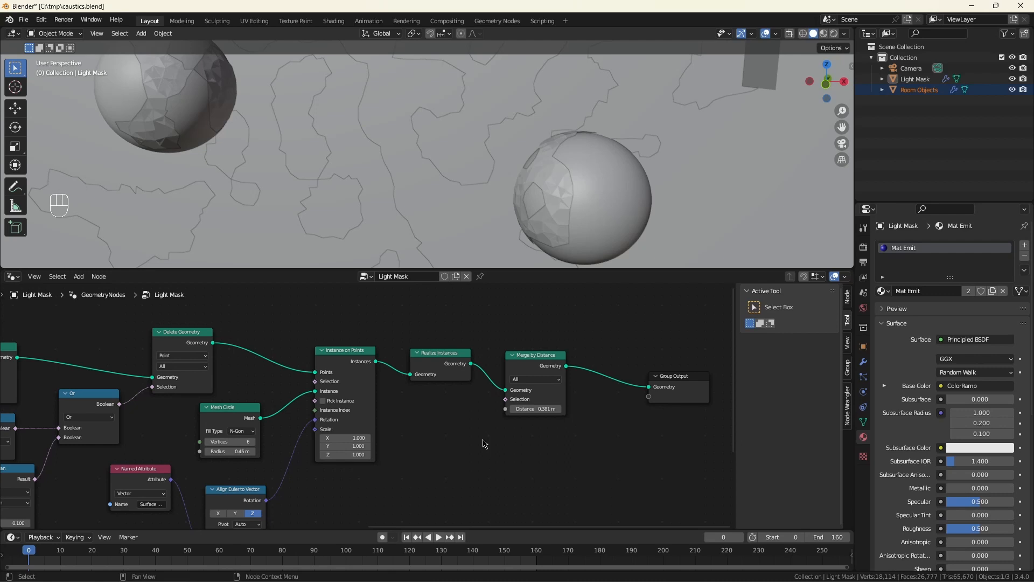
- Insert a Set Material node between Merge by Distance and Group Output and assign the Mat Emit material
{"action": "left_click", "coordinate": [484, 439]}
{"action": "key", "text": "shift+a"}
{"action": "type", "text": "sset ma"}
{"action": "key", "text": "Return"}
{"action": "left_click", "coordinate": [606, 399]}
{"action": "left_click", "coordinate": [583, 414]}
{"action": "left_click", "coordinate": [625, 422]}
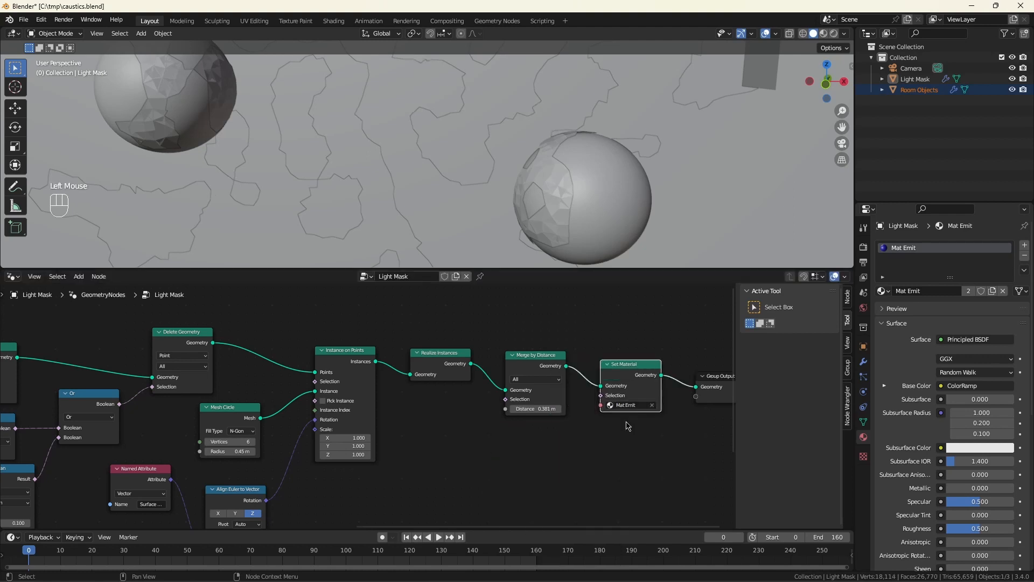
- Switch the viewport to Rendered shading and save the file
{"action": "scroll", "coordinate": [636, 410], "scroll_direction": "down", "scroll_amount": 3}
{"action": "left_click", "coordinate": [832, 35]}
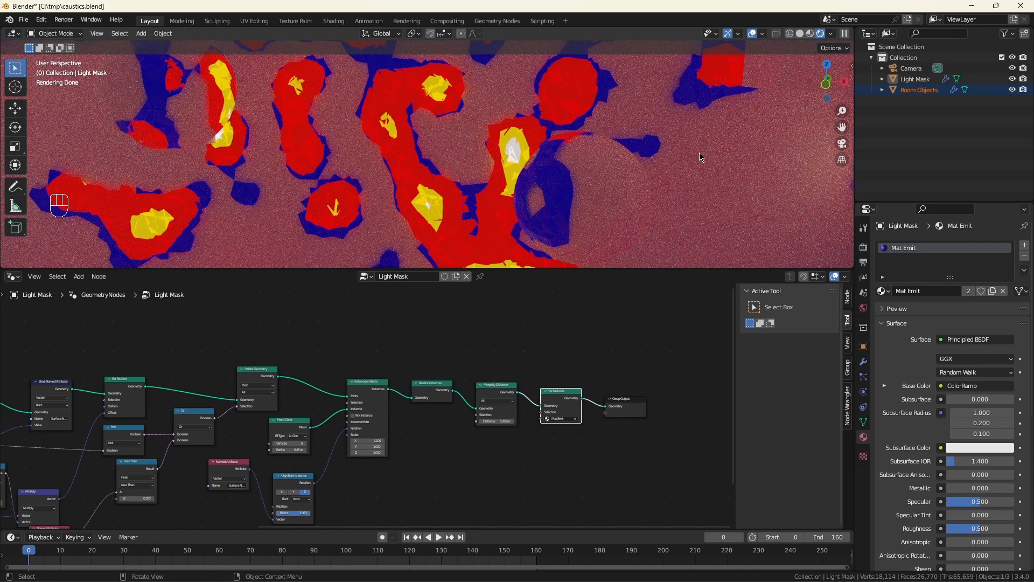
{"action": "key", "text": "ctrl+s"}
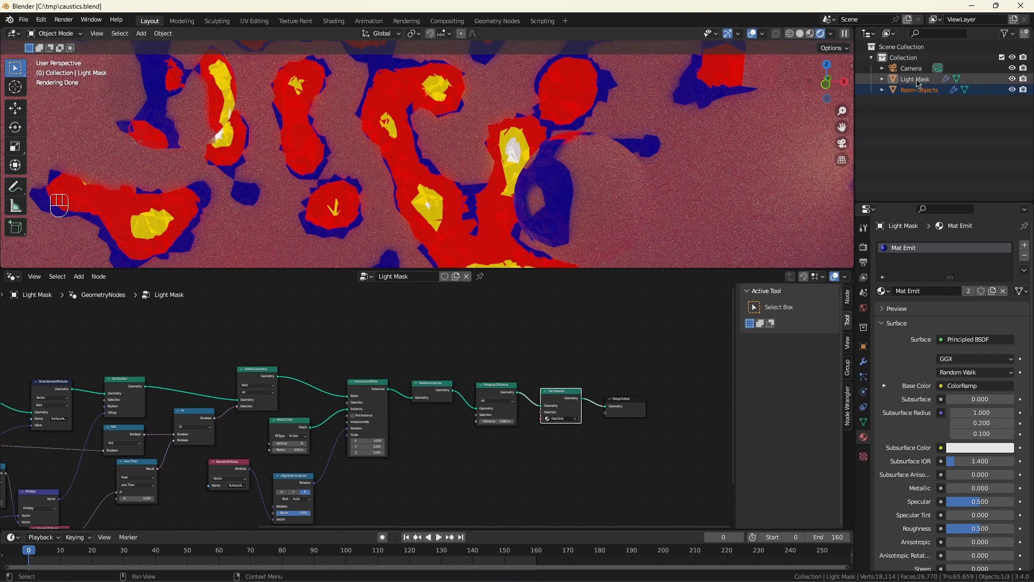
- Disable the Camera and Shadow ray visibility of the Light Mask object, and save the file
{"action": "left_click", "coordinate": [916, 80]}
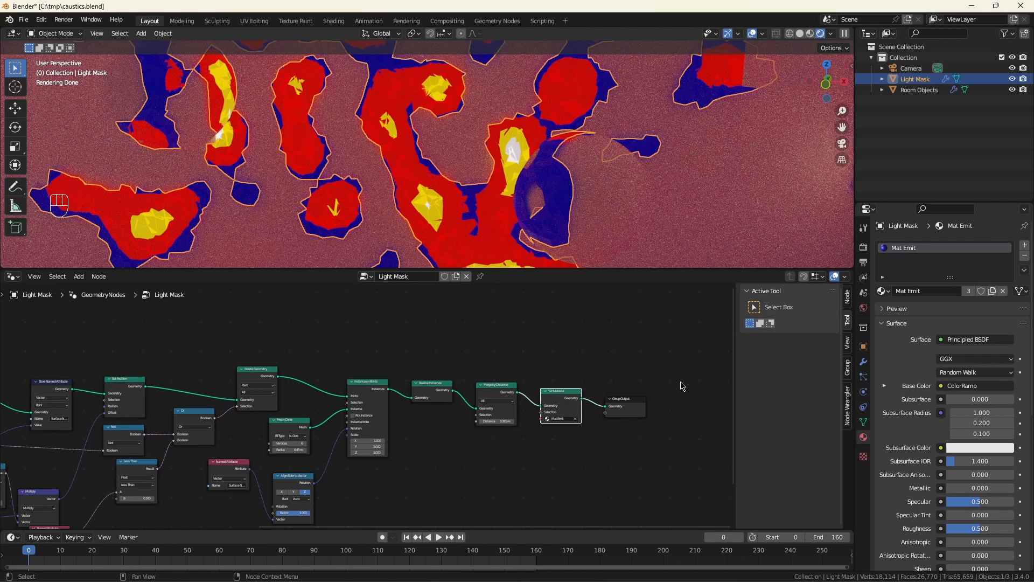
{"action": "left_click", "coordinate": [864, 347]}
{"action": "scroll", "coordinate": [878, 442], "scroll_direction": "down", "scroll_amount": 5}
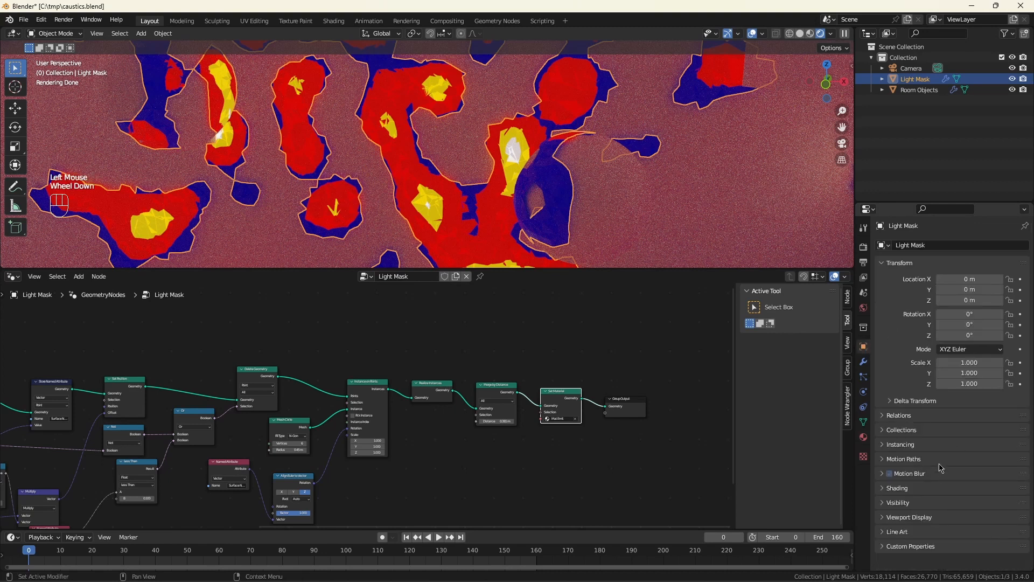
{"action": "left_click", "coordinate": [885, 503]}
{"action": "scroll", "coordinate": [916, 442], "scroll_direction": "down", "scroll_amount": 5}
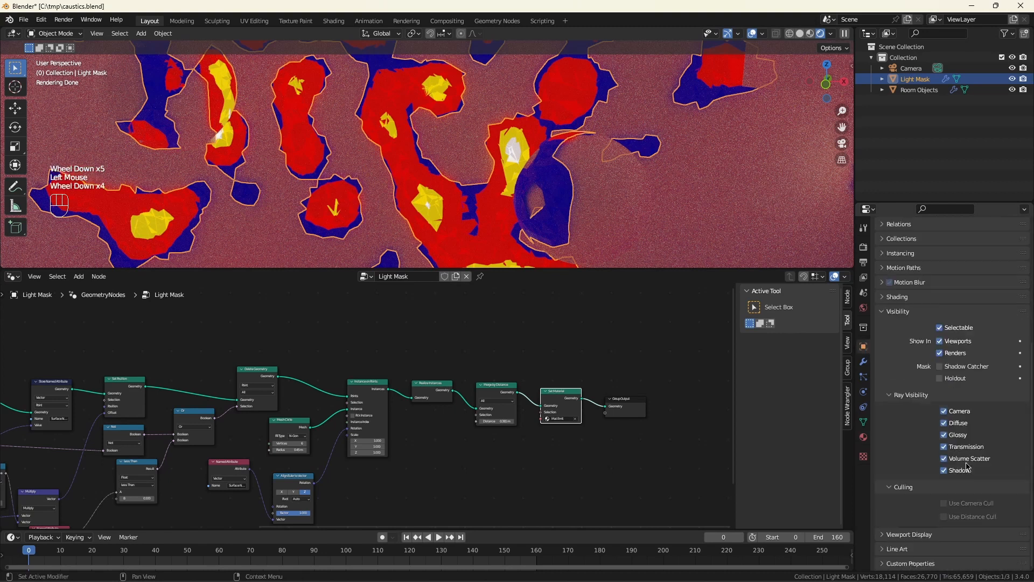
{"action": "left_click", "coordinate": [944, 411]}
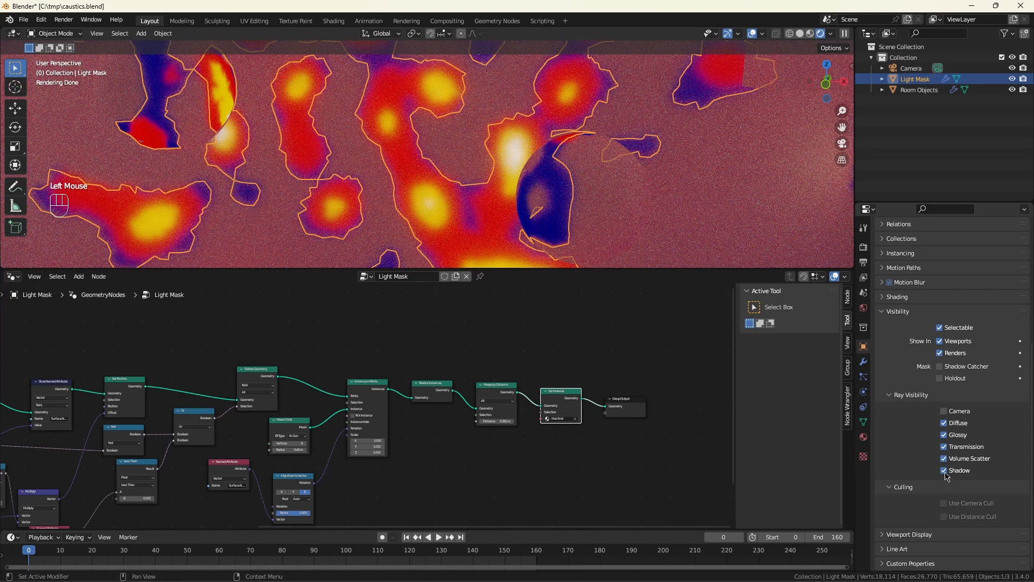
{"action": "left_click", "coordinate": [944, 470]}
{"action": "scroll", "coordinate": [574, 150], "scroll_direction": "down", "scroll_amount": 9}
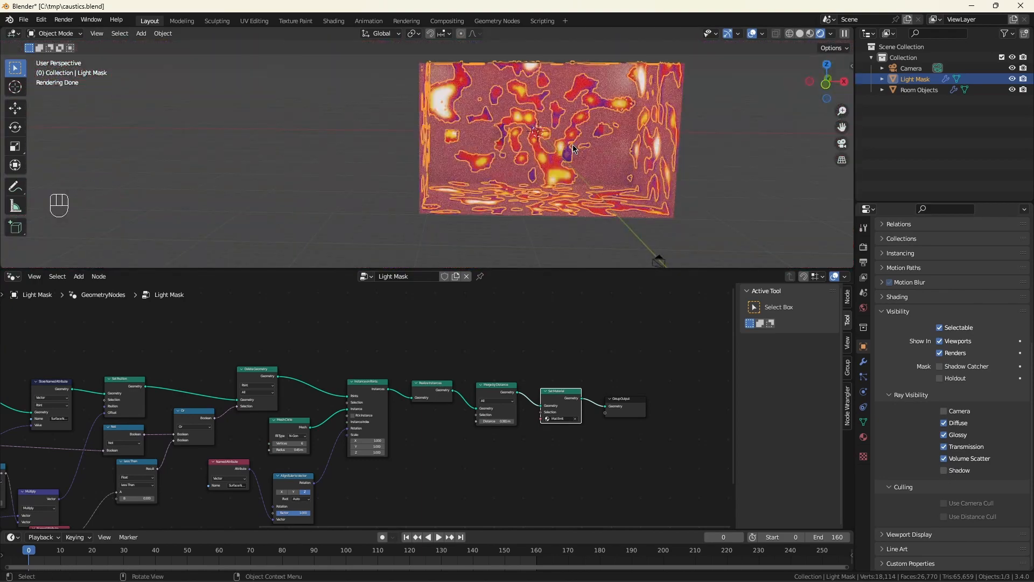
{"action": "key", "text": "ctrl+s"}
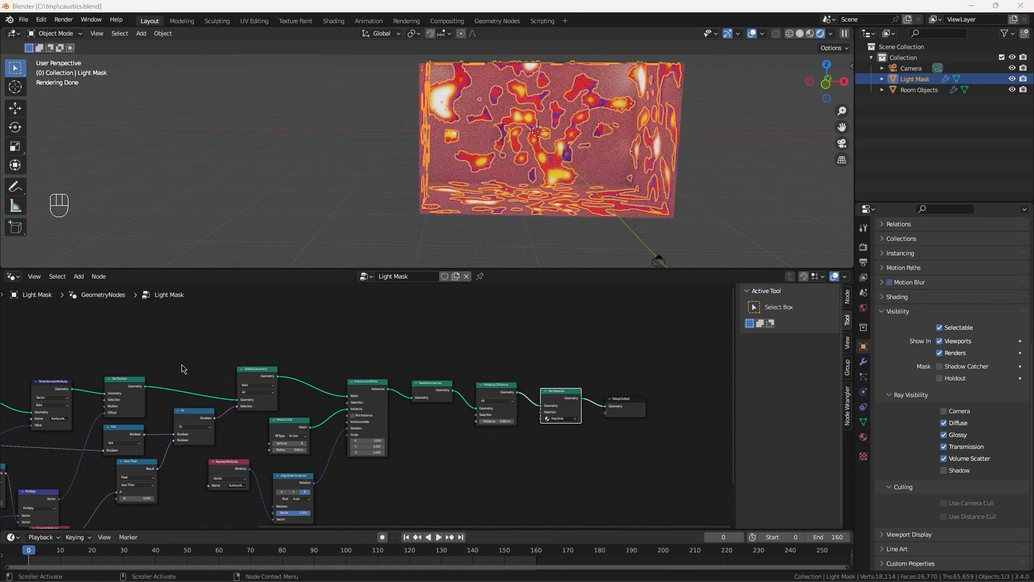
- Shift the Ico Sphere, Musgrave Texture, Subdivide Mesh, Store Named Attribute and first Set Material nodes left to make room before the Sphere Normal attribute
{"action": "middle_click_drag", "start_coordinate": [187, 366], "coordinate": [638, 346]}
{"action": "middle_click_drag", "start_coordinate": [307, 350], "coordinate": [458, 340]}
{"action": "scroll", "coordinate": [459, 334], "scroll_direction": "up", "scroll_amount": 4}
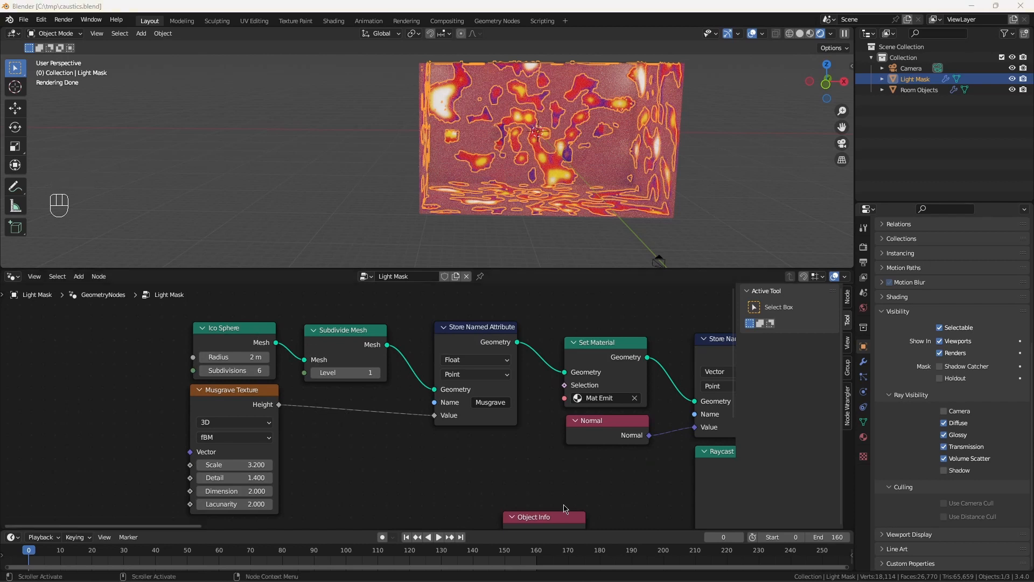
{"action": "left_click_drag", "start_coordinate": [227, 307], "coordinate": [529, 464]}
{"action": "left_click_drag", "start_coordinate": [604, 360], "coordinate": [396, 353], "text": "shift"}
- Insert a Set Position node between the first Set Material node and the Sphere Normal Store Named Attribute node
{"action": "key", "text": "shift+a"}
{"action": "key", "text": "shift+a"}
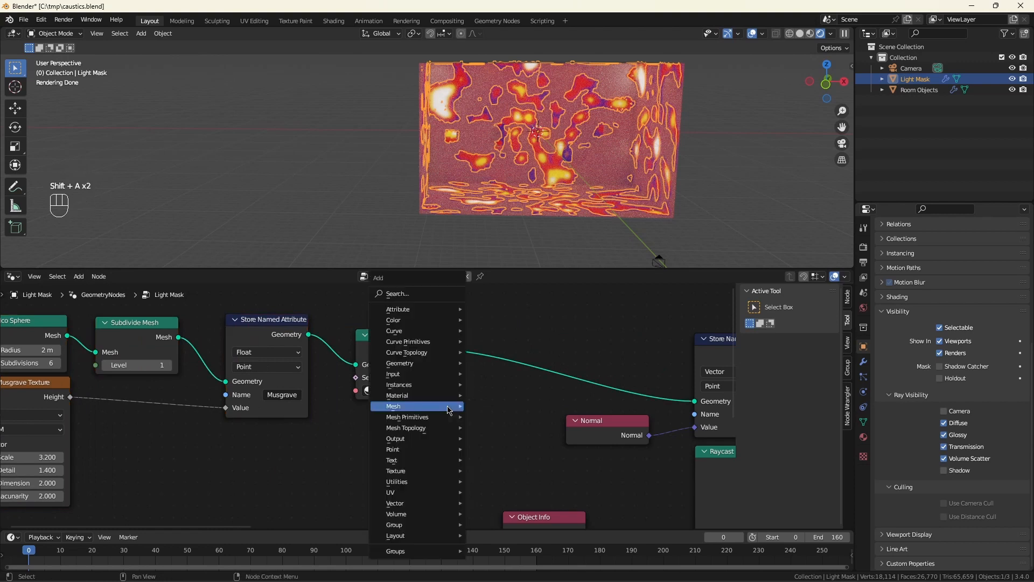
{"action": "type", "text": "set po"}
{"action": "key", "text": "Return"}
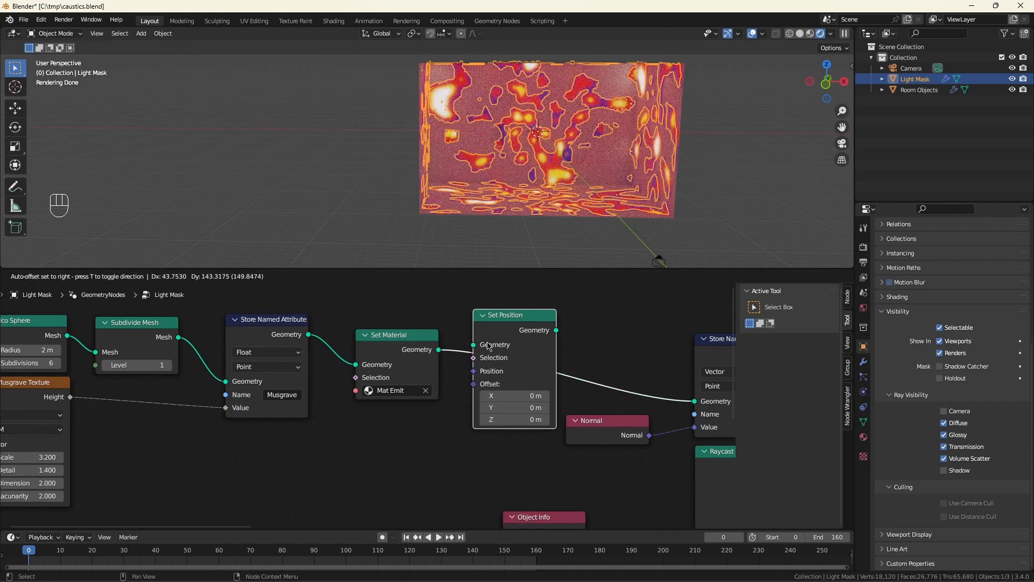
{"action": "left_click", "coordinate": [488, 349]}
{"action": "left_click_drag", "start_coordinate": [516, 323], "coordinate": [504, 332]}
- Drive Set Position's Position with a new Vector Rotate node placed below the first Set Material node
{"action": "key", "text": "shift+a"}
{"action": "type", "text": "vector ro"}
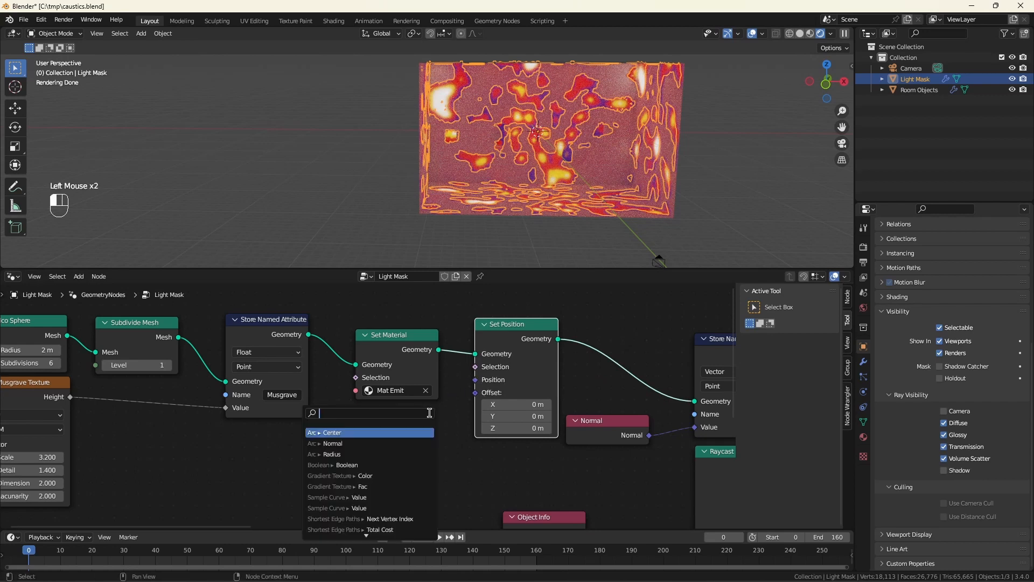
{"action": "left_click", "coordinate": [387, 431]}
{"action": "left_click", "coordinate": [374, 431]}
{"action": "scroll", "coordinate": [387, 418], "scroll_direction": "down", "scroll_amount": 2}
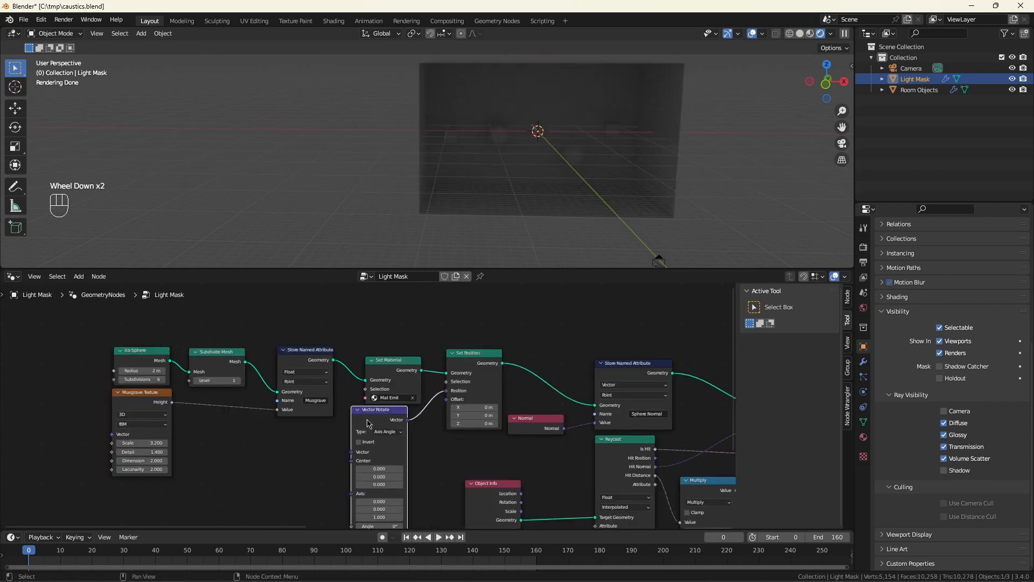
{"action": "middle_click_drag", "start_coordinate": [379, 416], "coordinate": [428, 368]}
{"action": "left_click_drag", "start_coordinate": [425, 368], "coordinate": [431, 384]}
{"action": "scroll", "coordinate": [389, 431], "scroll_direction": "up", "scroll_amount": 2}
{"action": "scroll", "coordinate": [387, 430], "scroll_direction": "up", "scroll_amount": 1}
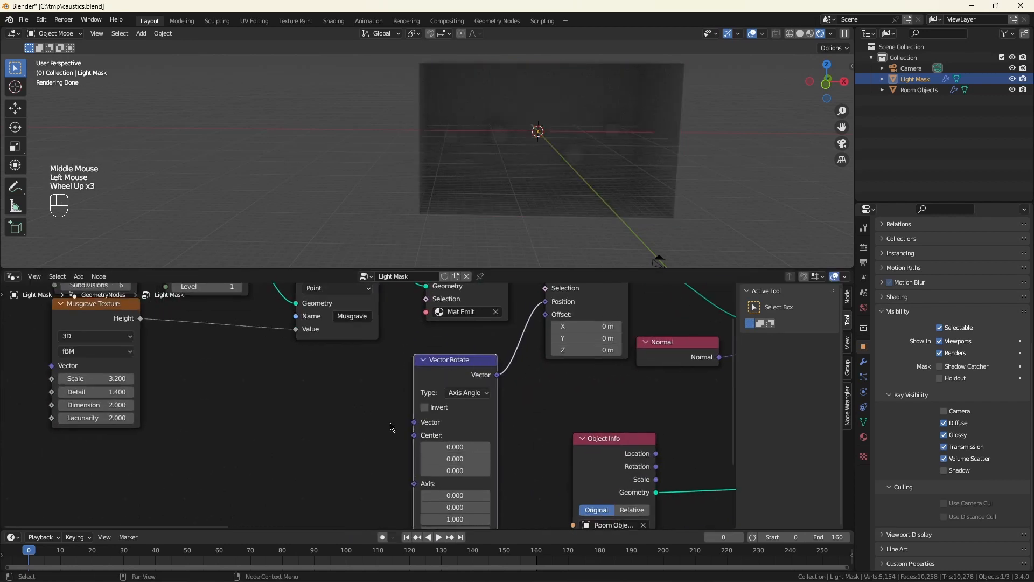
- Feed a new Position node into the Vector input of the Vector Rotate node
{"action": "mouse_move", "coordinate": [413, 426]}
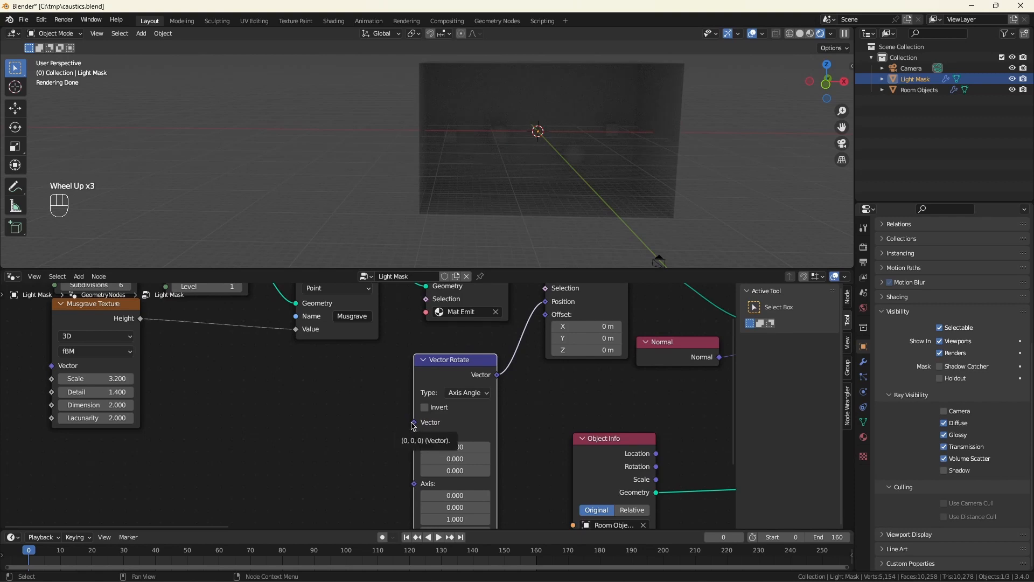
{"action": "left_click_drag", "start_coordinate": [412, 422], "coordinate": [368, 405]}
{"action": "type", "text": "po"}
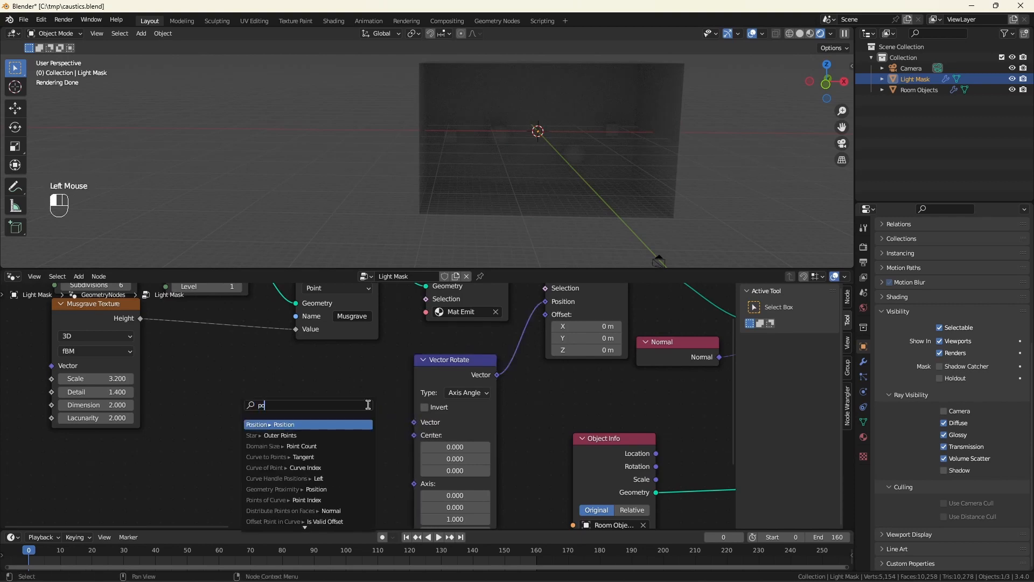
{"action": "left_click", "coordinate": [335, 426]}
{"action": "left_click", "coordinate": [375, 395]}
{"action": "scroll", "coordinate": [380, 399], "scroll_direction": "down", "scroll_amount": 1}
- Set all three components of the Vector Rotate axis to 1
{"action": "left_click", "coordinate": [453, 486]}
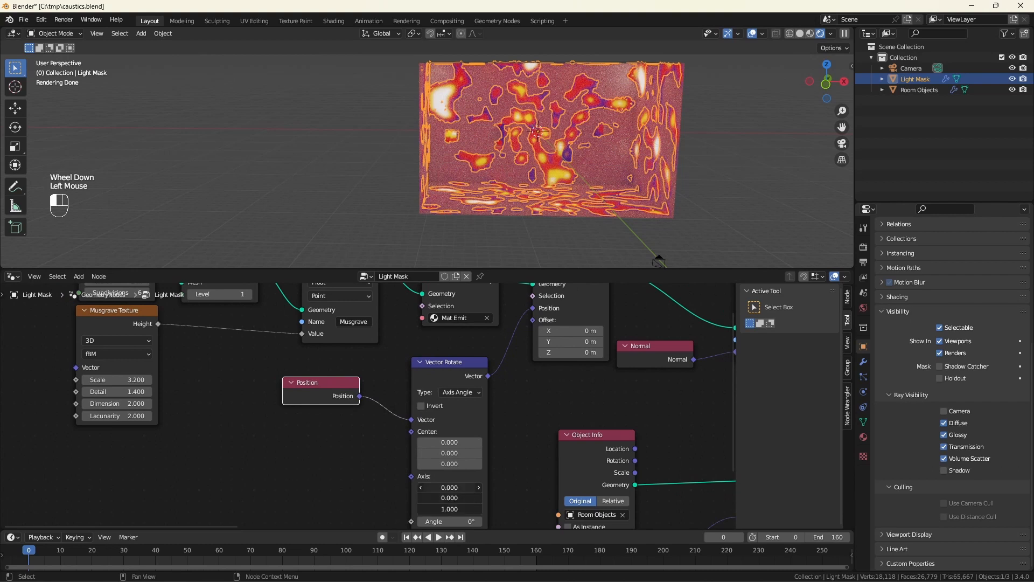
{"action": "type", "text": "1"}
{"action": "left_click", "coordinate": [354, 455]}
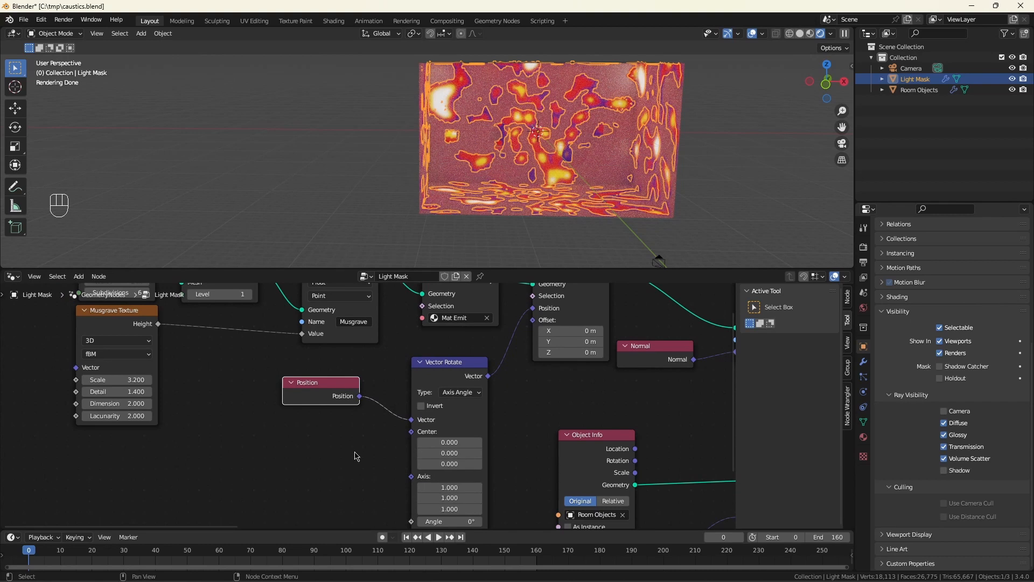
- Add a Scene Time node below the Position node
{"action": "middle_click_drag", "start_coordinate": [354, 454], "coordinate": [384, 393]}
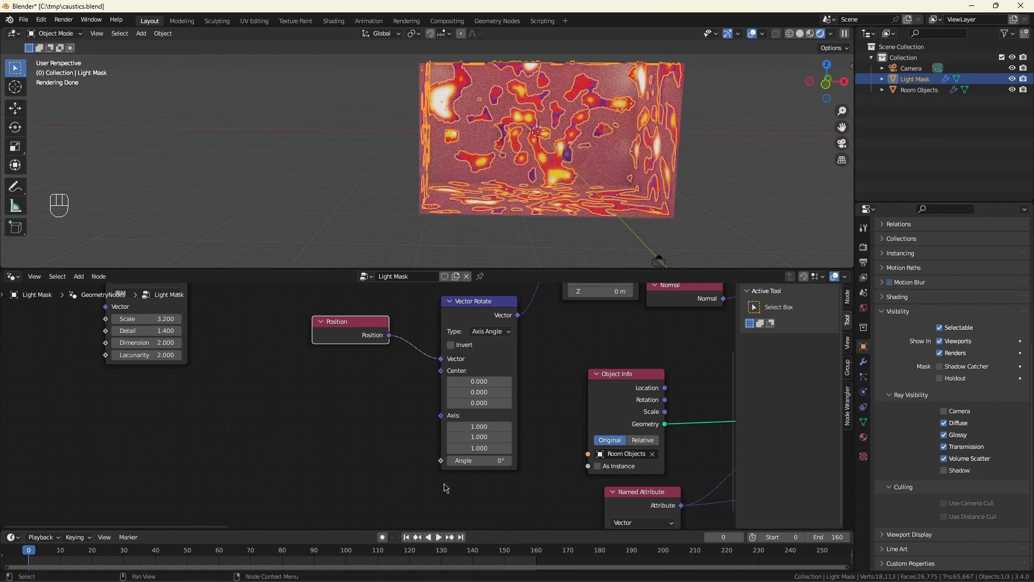
{"action": "left_click", "coordinate": [269, 450]}
{"action": "key", "text": "shift+a"}
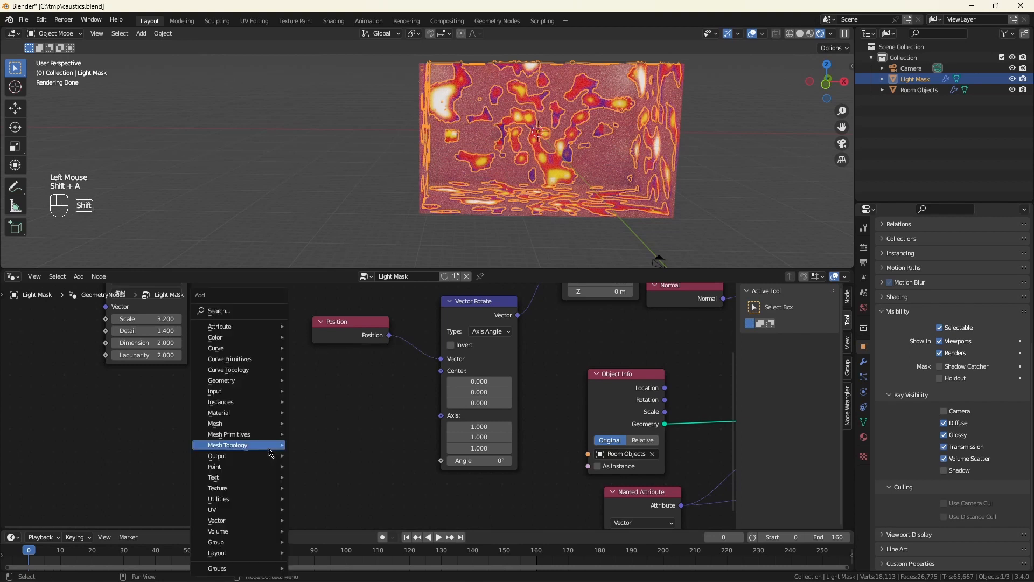
{"action": "type", "text": "ssc"}
{"action": "left_click", "coordinate": [317, 466]}
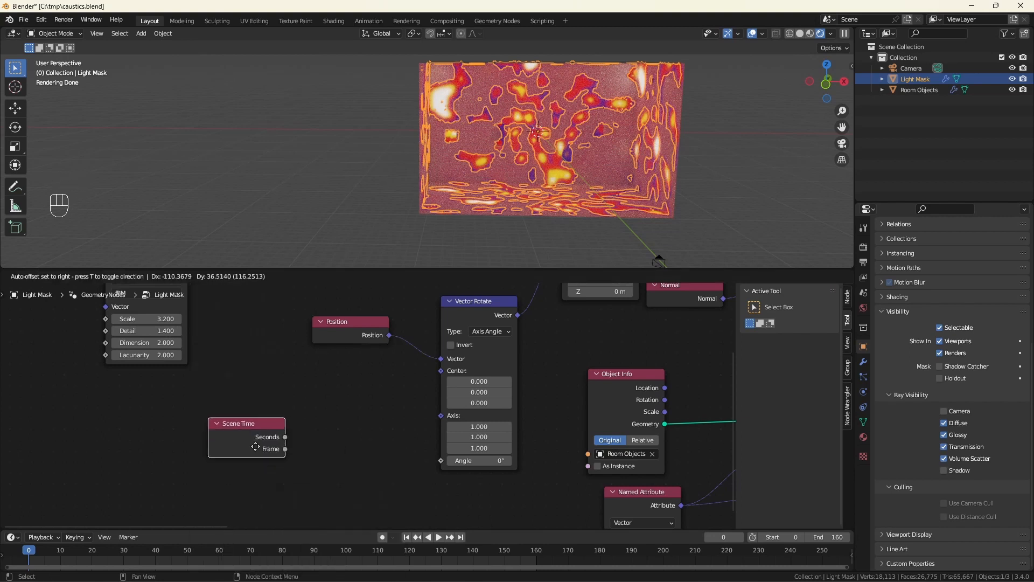
{"action": "left_click", "coordinate": [255, 445]}
- Connect Scene Time's Frame output to a new Divide node with a divisor of 160
{"action": "left_click_drag", "start_coordinate": [285, 448], "coordinate": [310, 452]}
{"action": "type", "text": "di"}
{"action": "left_click", "coordinate": [321, 466]}
{"action": "left_click", "coordinate": [316, 430]}
{"action": "left_click", "coordinate": [347, 483]}
{"action": "type", "text": "160"}
{"action": "key", "text": "Return"}
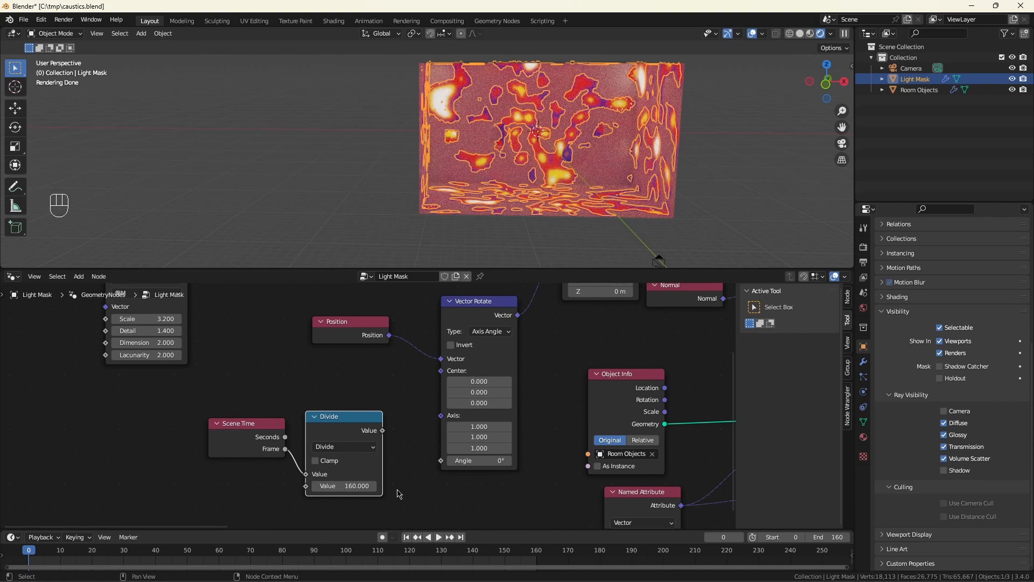
- Shift Scene Time and Divide left, multiply the result by tau with a Multiply node, and connect it to Vector Rotate's Angle
{"action": "left_click_drag", "start_coordinate": [223, 398], "coordinate": [380, 492]}
{"action": "left_click_drag", "start_coordinate": [340, 421], "coordinate": [318, 430]}
{"action": "type", "text": "mul"}
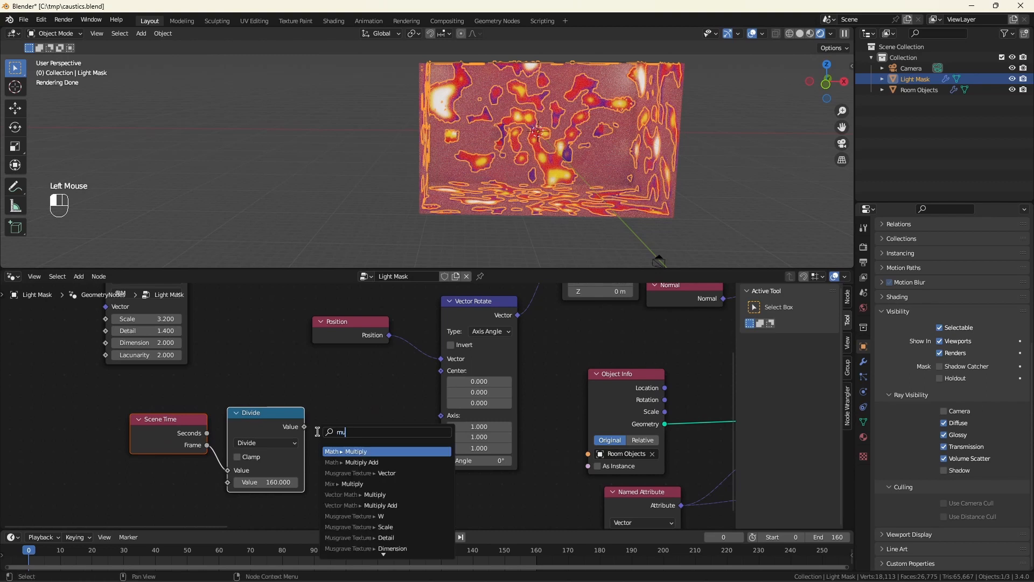
{"action": "key", "text": "Return"}
{"action": "left_click", "coordinate": [323, 423]}
{"action": "left_click", "coordinate": [369, 484]}
{"action": "type", "text": "tau"}
{"action": "key", "text": "Return"}
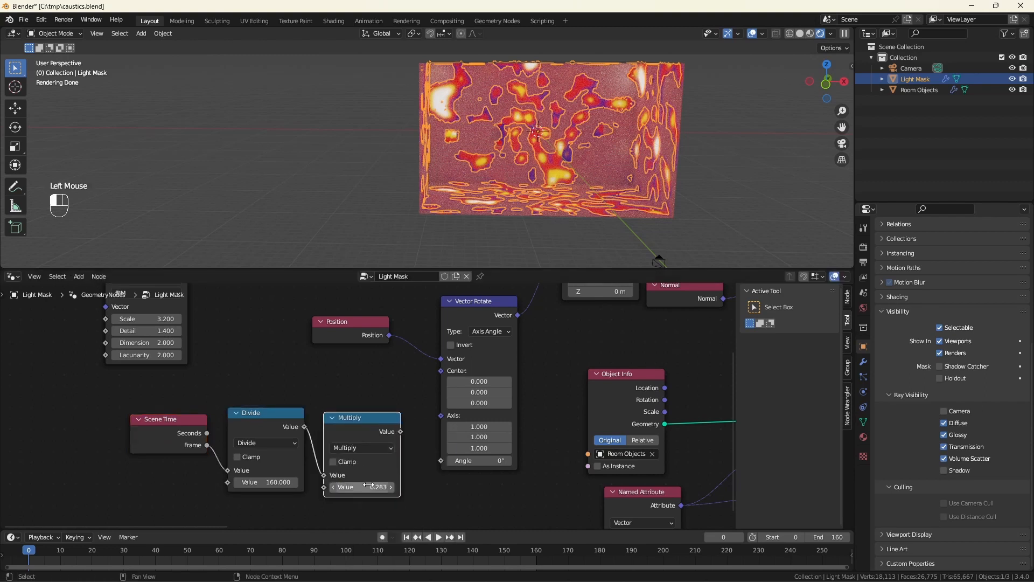
{"action": "left_click_drag", "start_coordinate": [400, 432], "coordinate": [440, 461]}
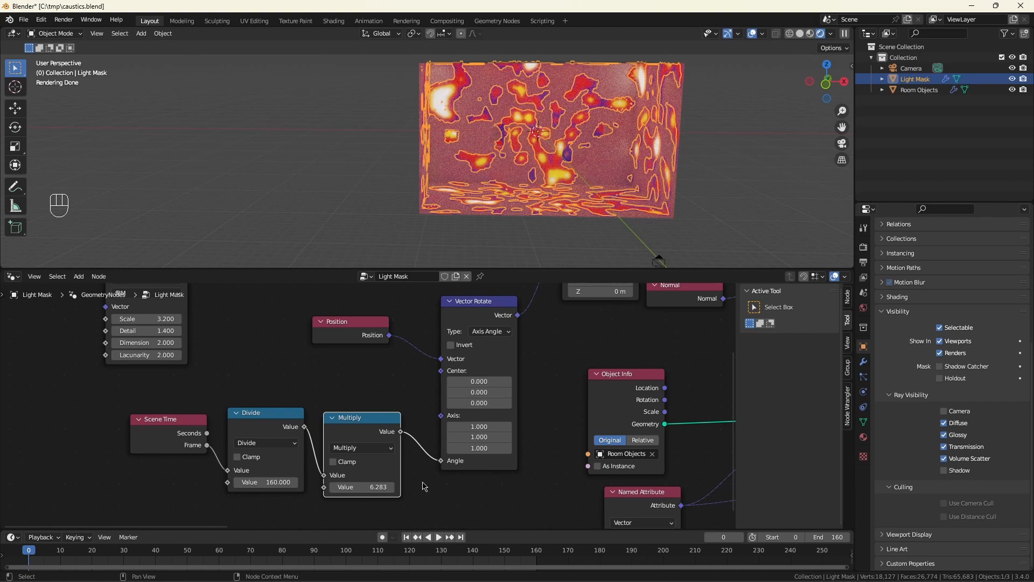
- Set the Camera's clip end distance to 500 m
{"action": "left_click", "coordinate": [910, 68]}
{"action": "left_click", "coordinate": [865, 396]}
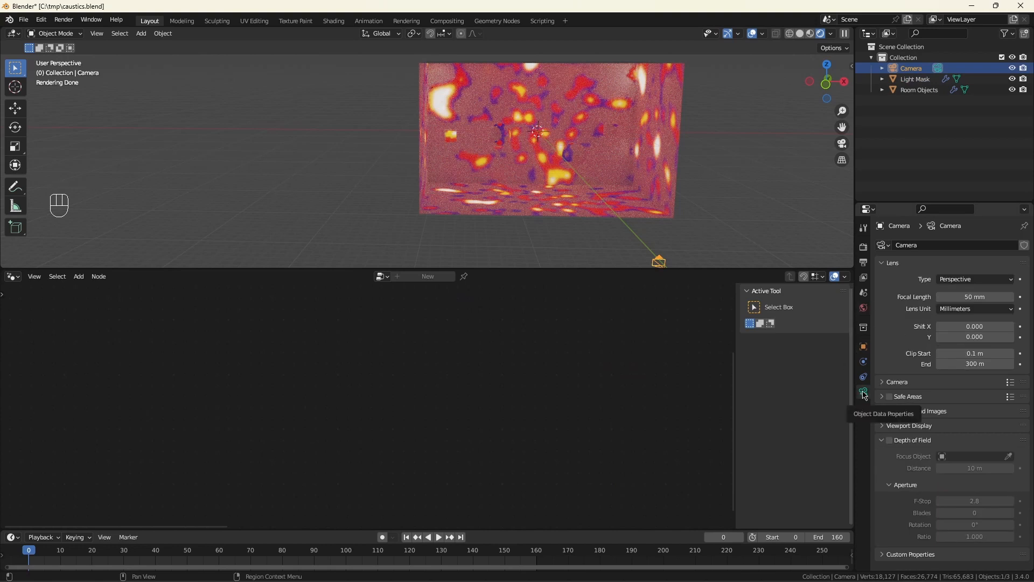
{"action": "left_click", "coordinate": [975, 365]}
{"action": "type", "text": "500"}
{"action": "key", "text": "Return"}
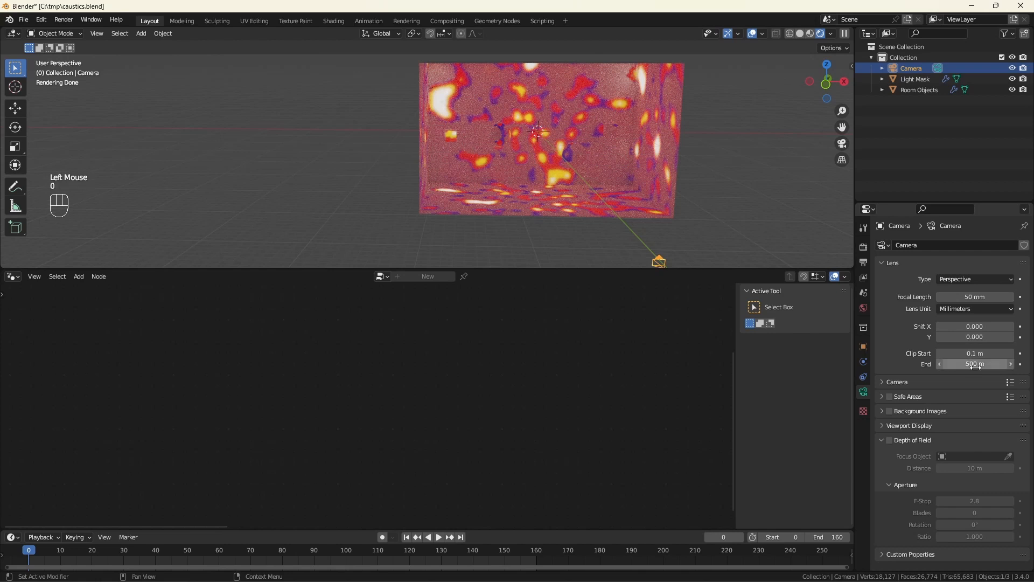
- Lock the camera to the view and align it to the front view of the room
{"action": "left_click", "coordinate": [739, 195]}
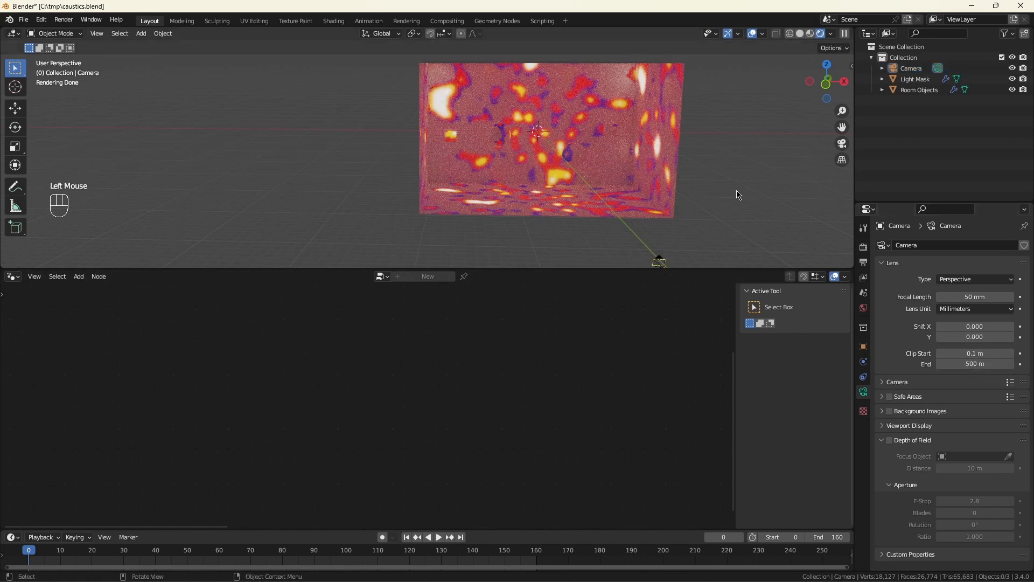
{"action": "key", "text": "KP_1"}
{"action": "key", "text": "n"}
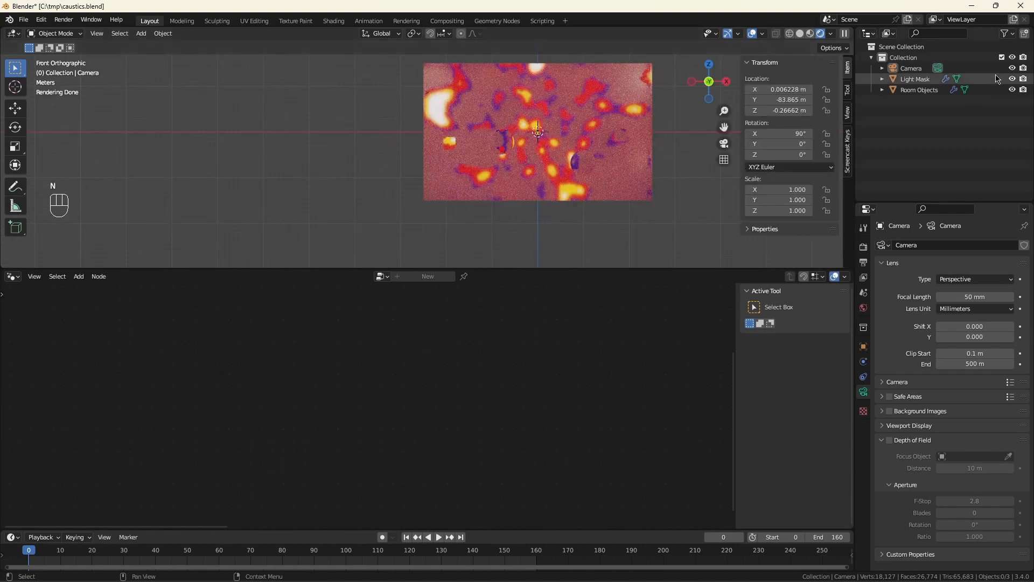
{"action": "left_click", "coordinate": [847, 113]}
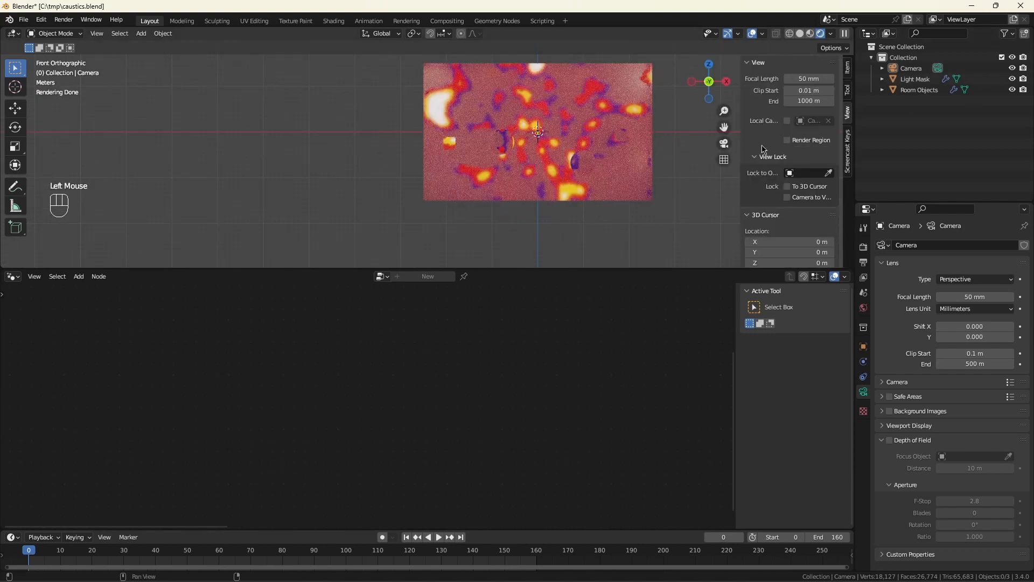
{"action": "left_click", "coordinate": [788, 198]}
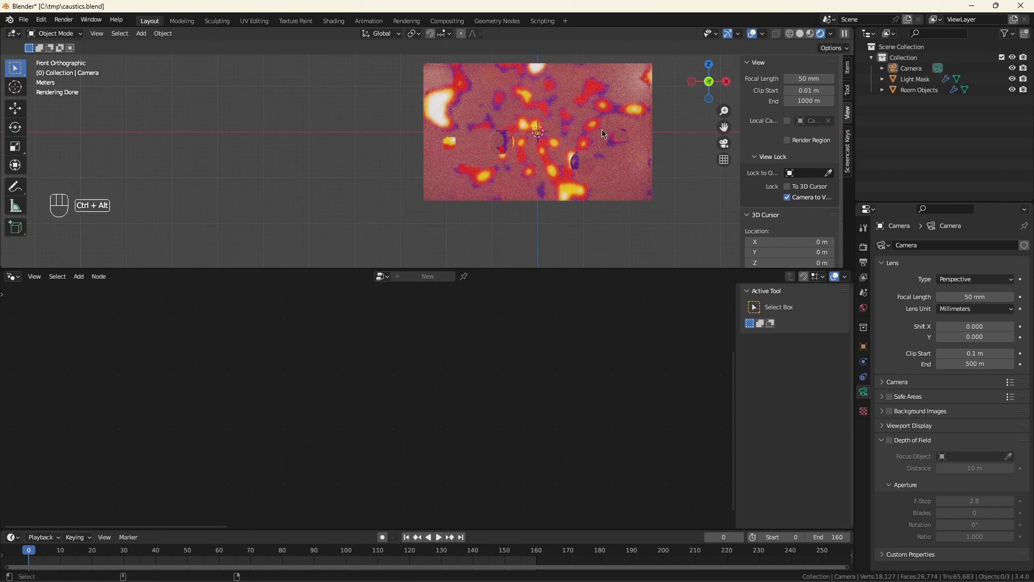
{"action": "key", "text": "ctrl+alt+KP_0"}
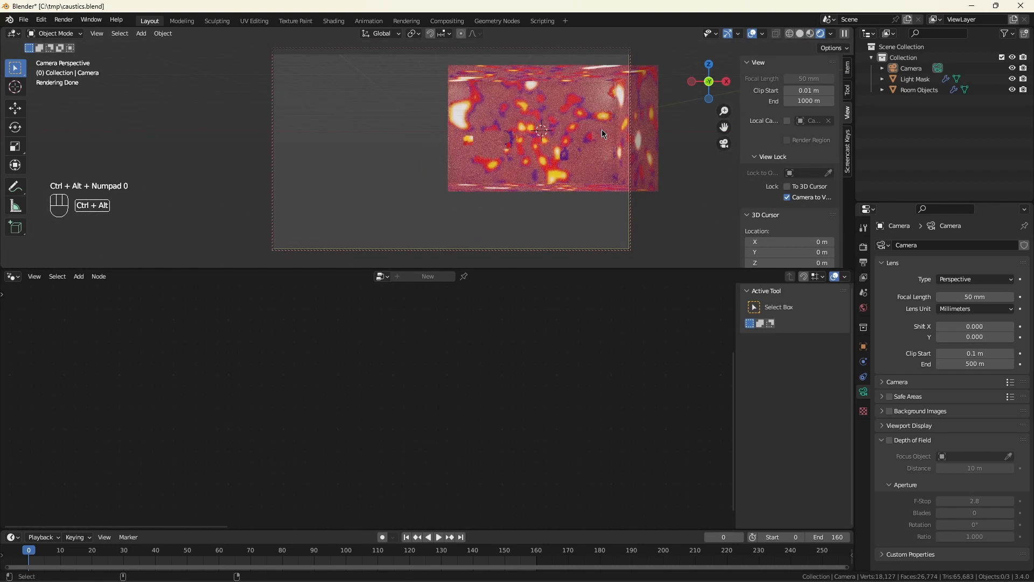
- Pan and zoom the locked camera until the room's interior fills the camera frame, and save the file
{"action": "left_click_drag", "start_coordinate": [724, 127], "coordinate": [627, 154]}
{"action": "mouse_move", "coordinate": [724, 111]}
{"action": "left_mouse_down"}
{"action": "mouse_move", "coordinate": [724, 97]}
{"action": "mouse_move", "coordinate": [713, 122]}
{"action": "left_mouse_up"}
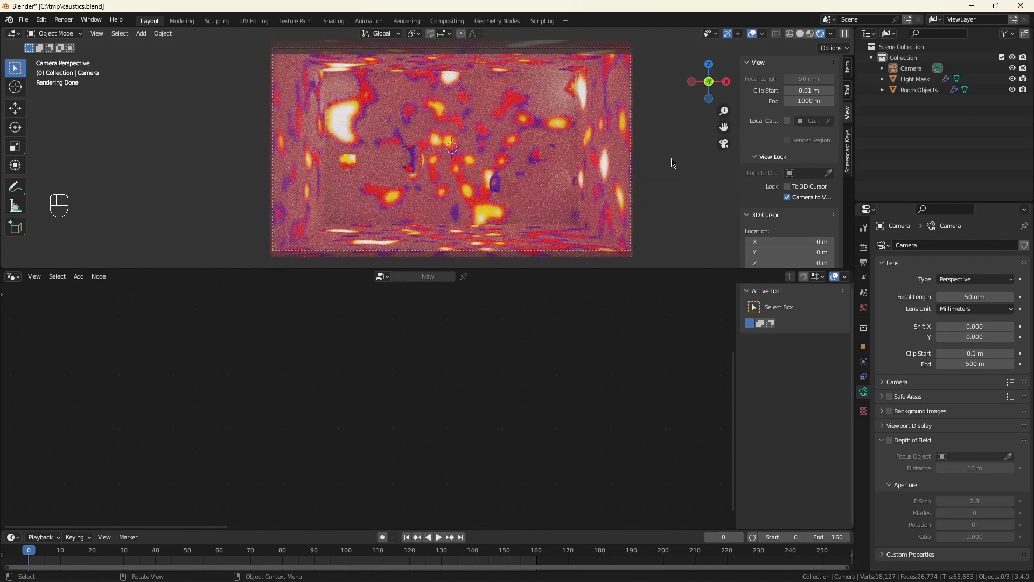
{"action": "key", "text": "ctrl+s"}
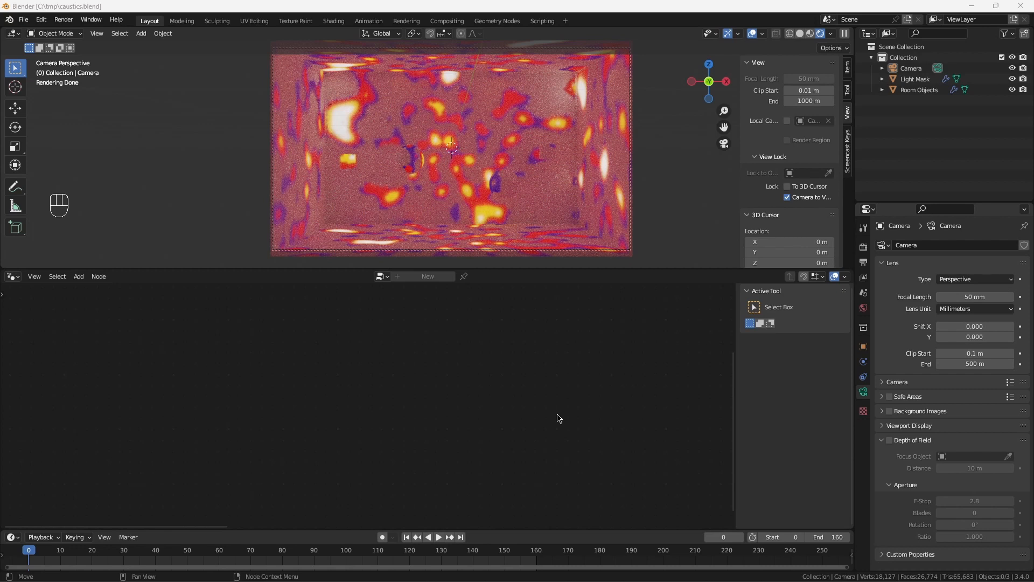
- Set the render output's file format to FFmpeg Video
{"action": "left_click", "coordinate": [863, 247]}
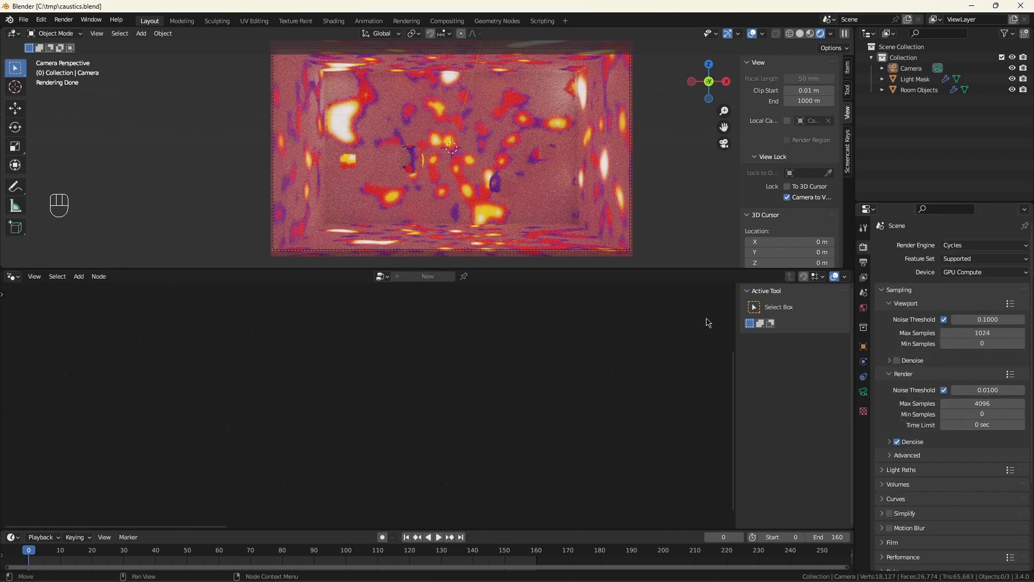
{"action": "left_click", "coordinate": [863, 262]}
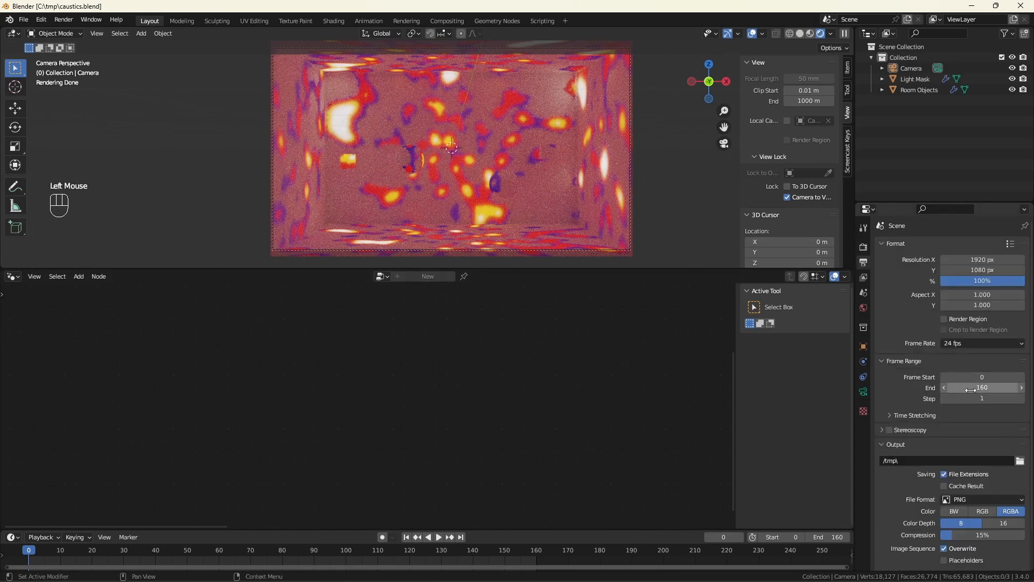
{"action": "scroll", "coordinate": [994, 440], "scroll_direction": "down", "scroll_amount": 3}
{"action": "left_click", "coordinate": [983, 457]}
{"action": "left_click", "coordinate": [991, 512]}
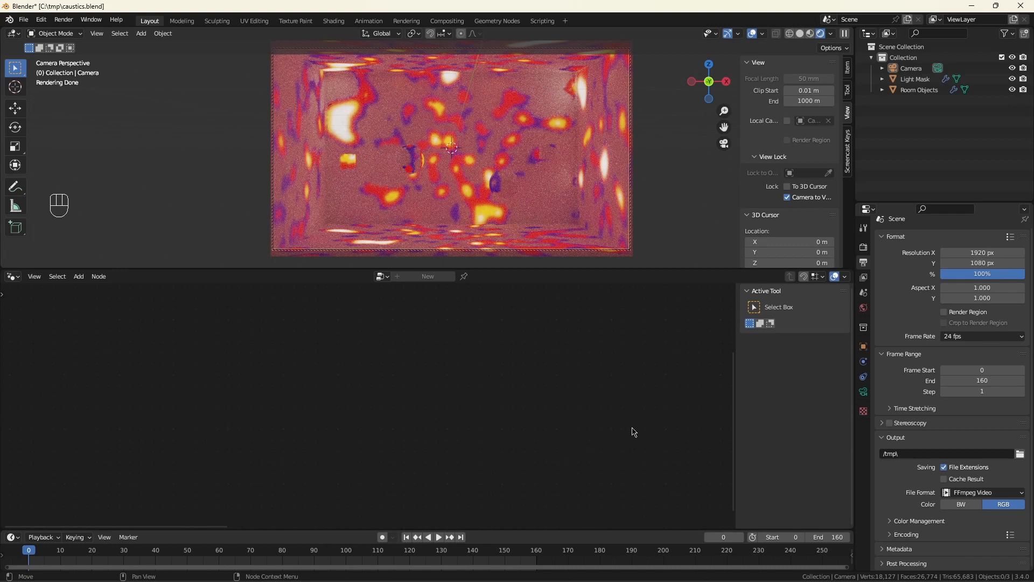
- Start a test render of the current frame to check the image and remaining time, and stop it early
{"action": "left_click", "coordinate": [635, 432]}
{"action": "key", "text": "F12"}
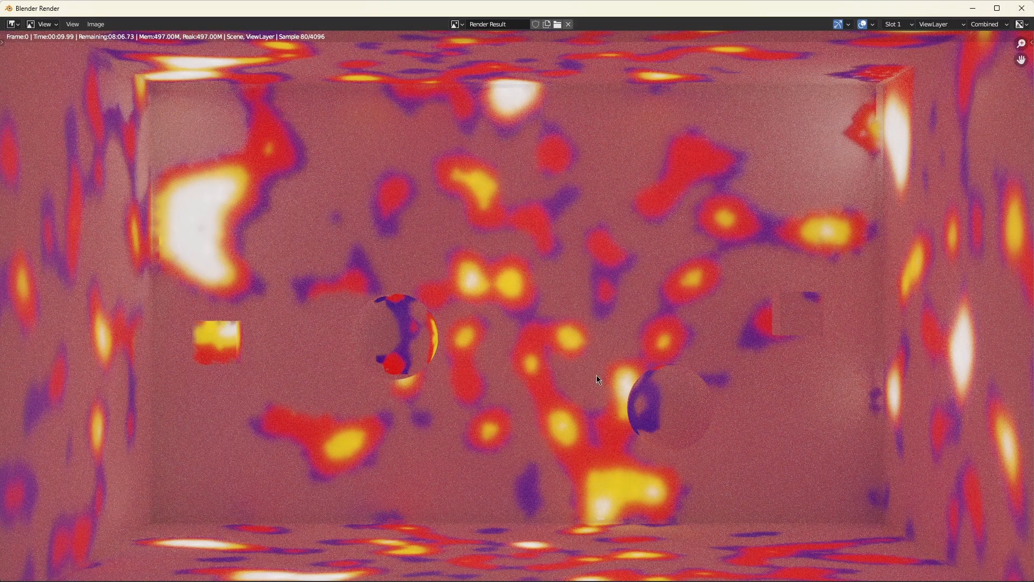
{"action": "key", "text": "Escape"}
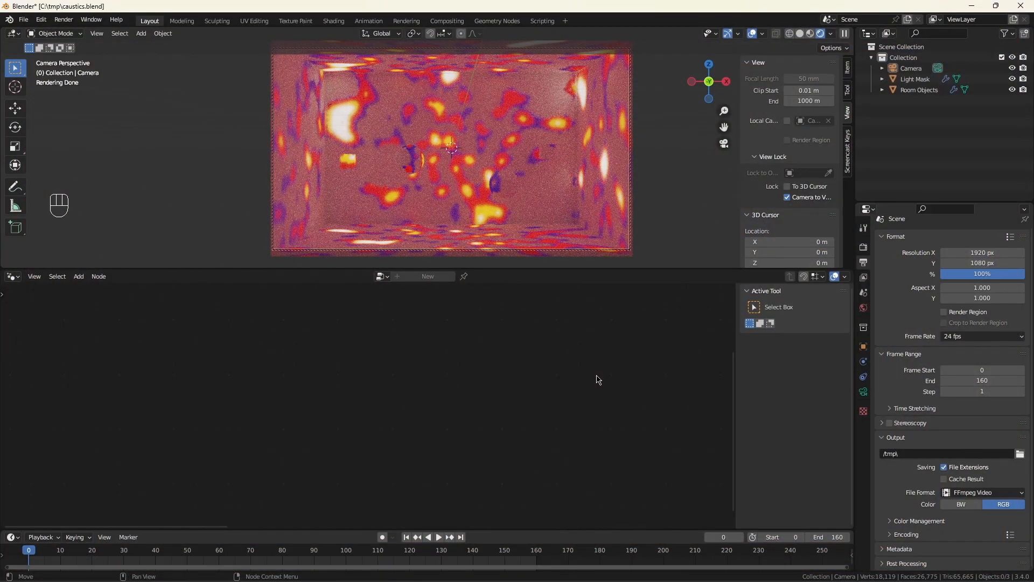
- Set the Cycles render's maximum samples to 128 and start rendering the animation
{"action": "left_click", "coordinate": [864, 247]}
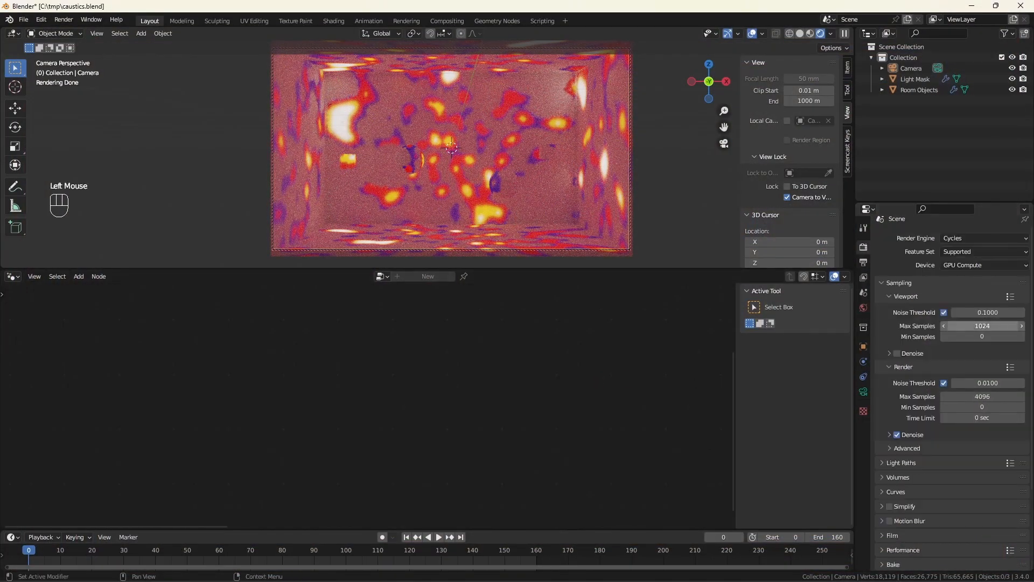
{"action": "double_click", "coordinate": [989, 397]}
{"action": "type", "text": "128"}
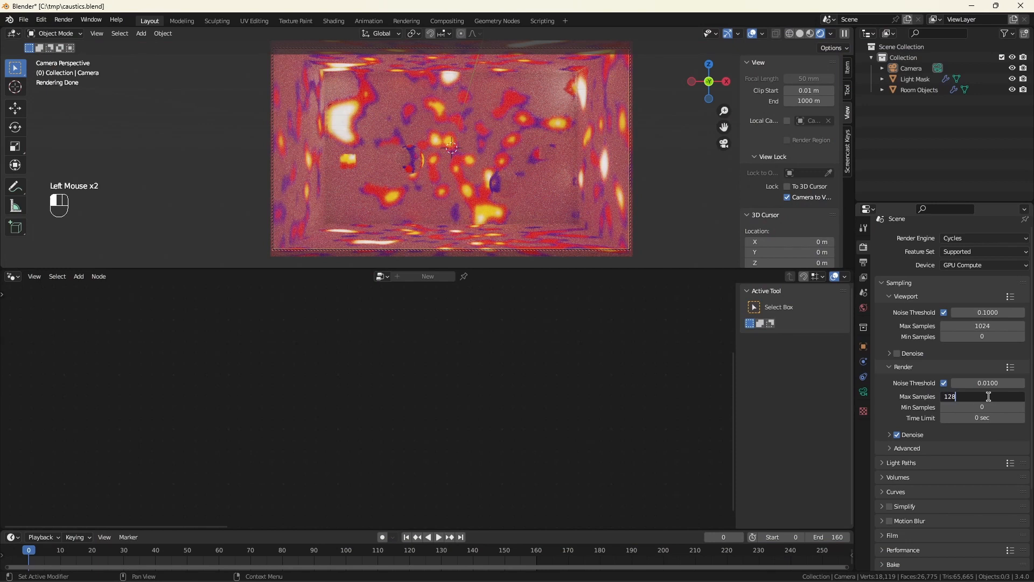
{"action": "key", "text": "Return"}
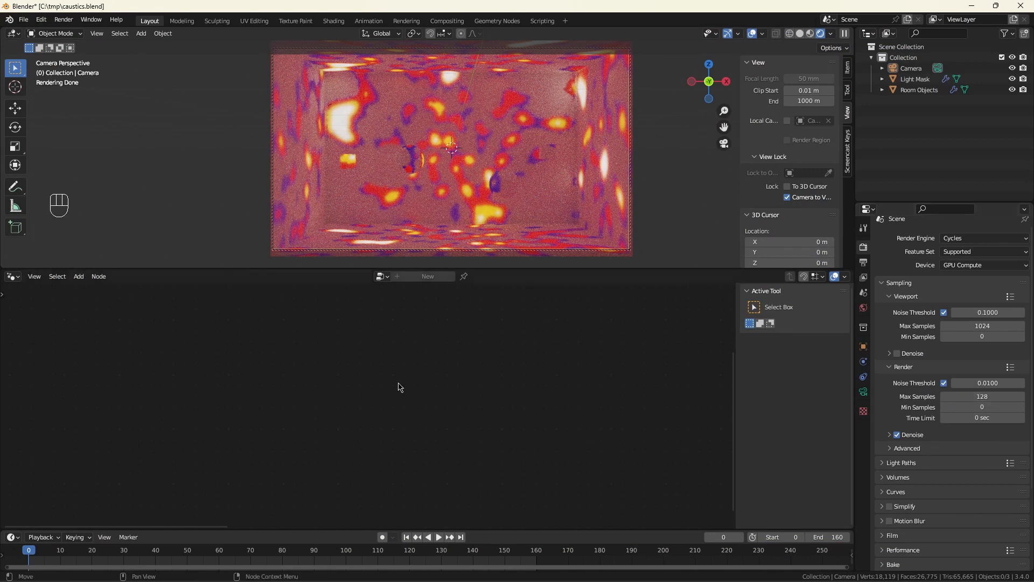
{"action": "key", "text": "F12"}
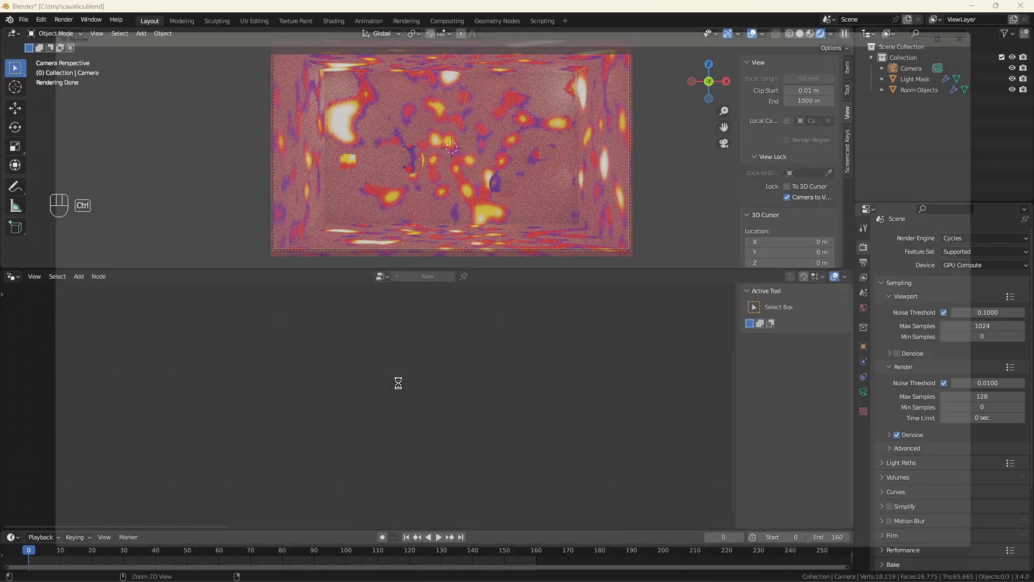